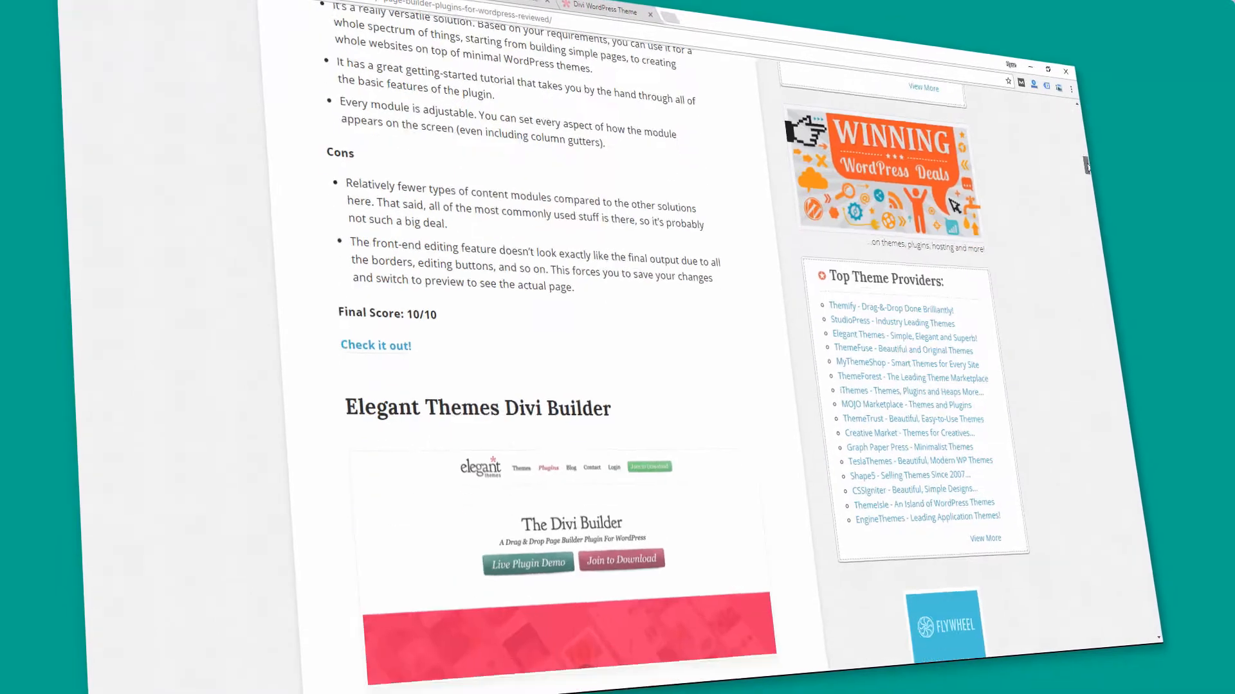
Step: Look over the Elegant Themes Divi Builder review and the Divi theme's product page
{"action": "scroll", "coordinate": [1093, 174], "scroll_direction": "down", "scroll_amount": 5}
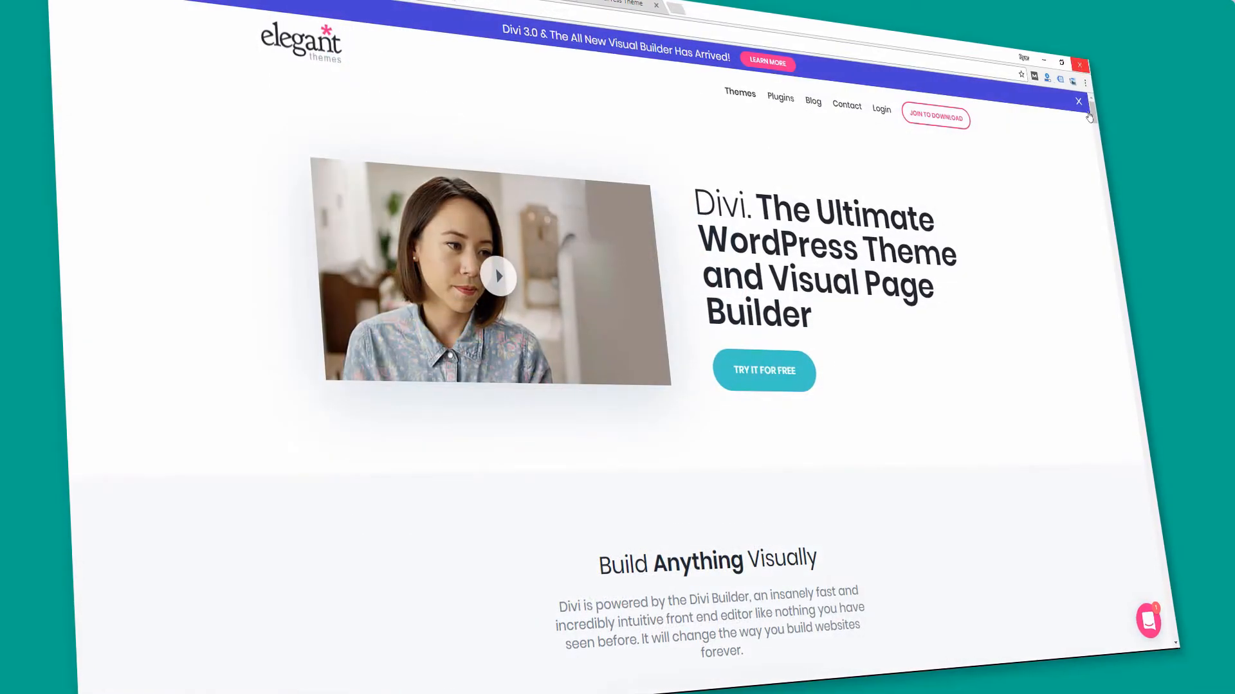
{"action": "left_click_drag", "start_coordinate": [1095, 119], "coordinate": [1171, 274]}
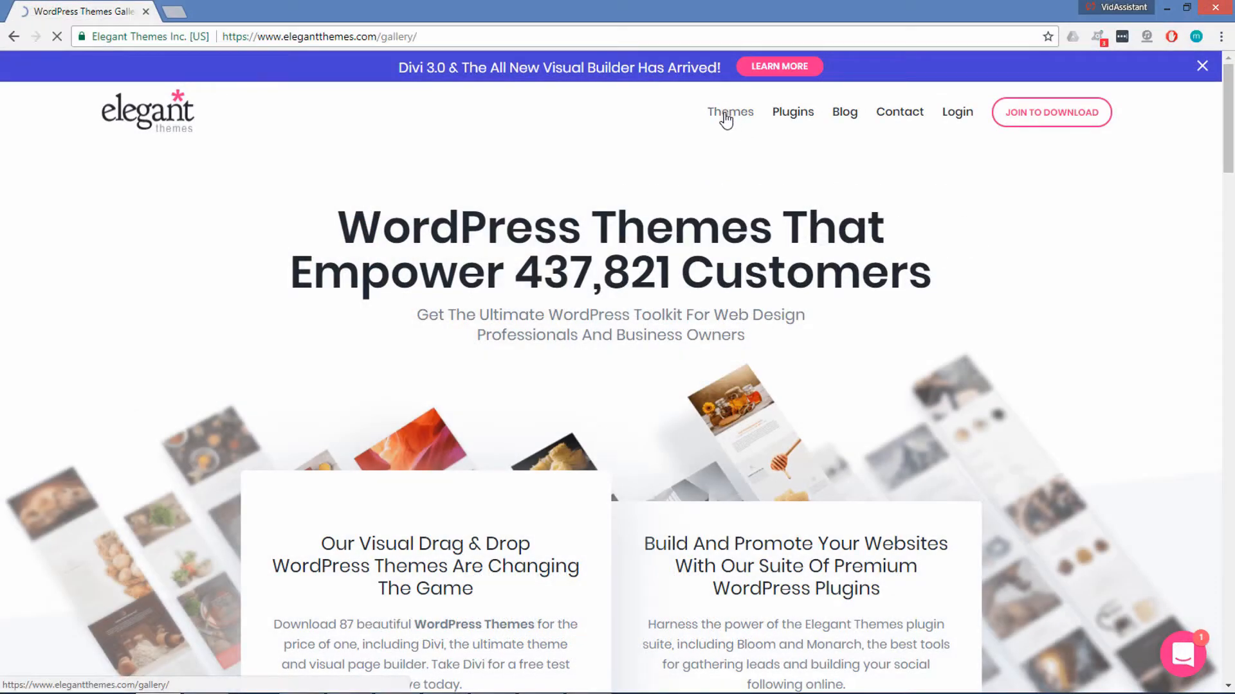
Step: Find the Nimble theme on page 2 of the WordPress themes gallery and look over its live demo
{"action": "left_click_drag", "start_coordinate": [1224, 185], "coordinate": [1225, 382]}
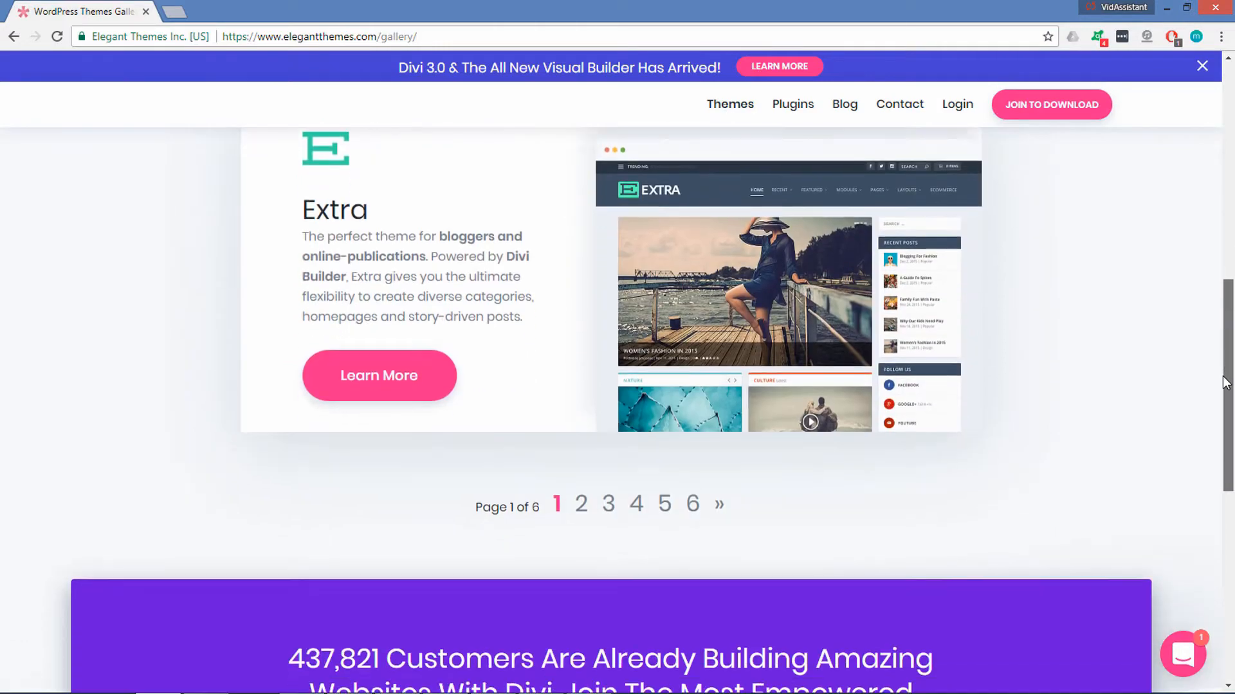
{"action": "left_click", "coordinate": [582, 508]}
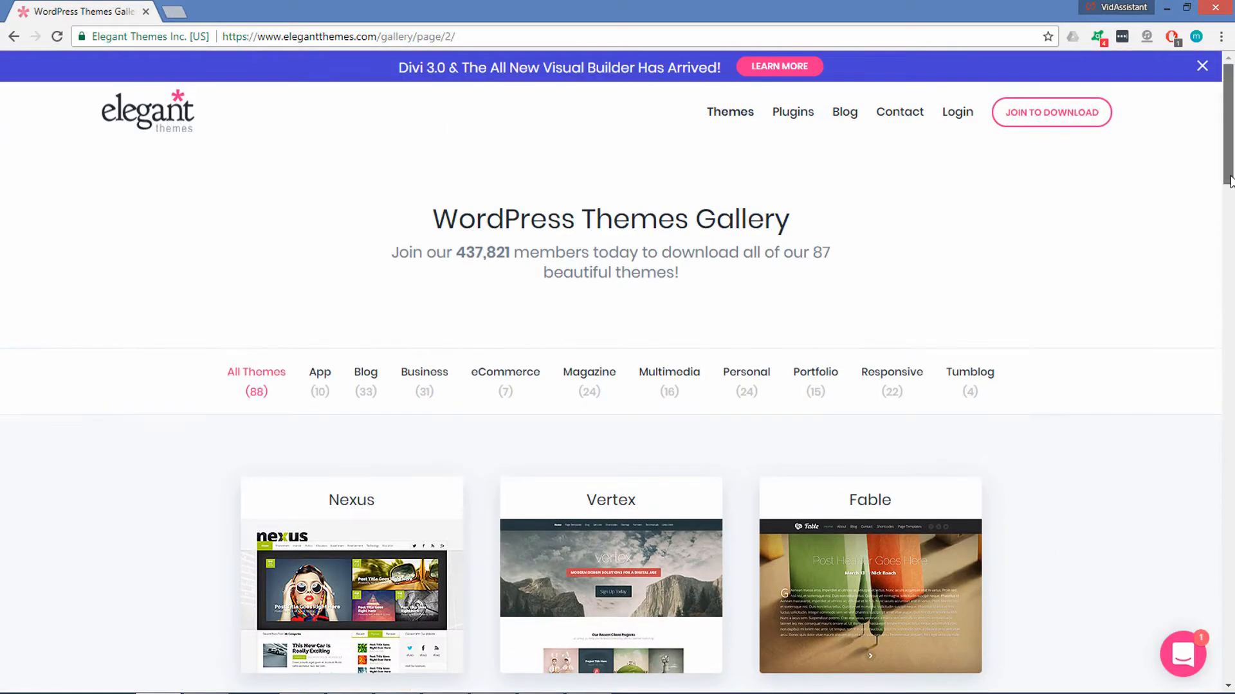
{"action": "left_click_drag", "start_coordinate": [1229, 180], "coordinate": [1223, 249]}
{"action": "left_click", "coordinate": [875, 419]}
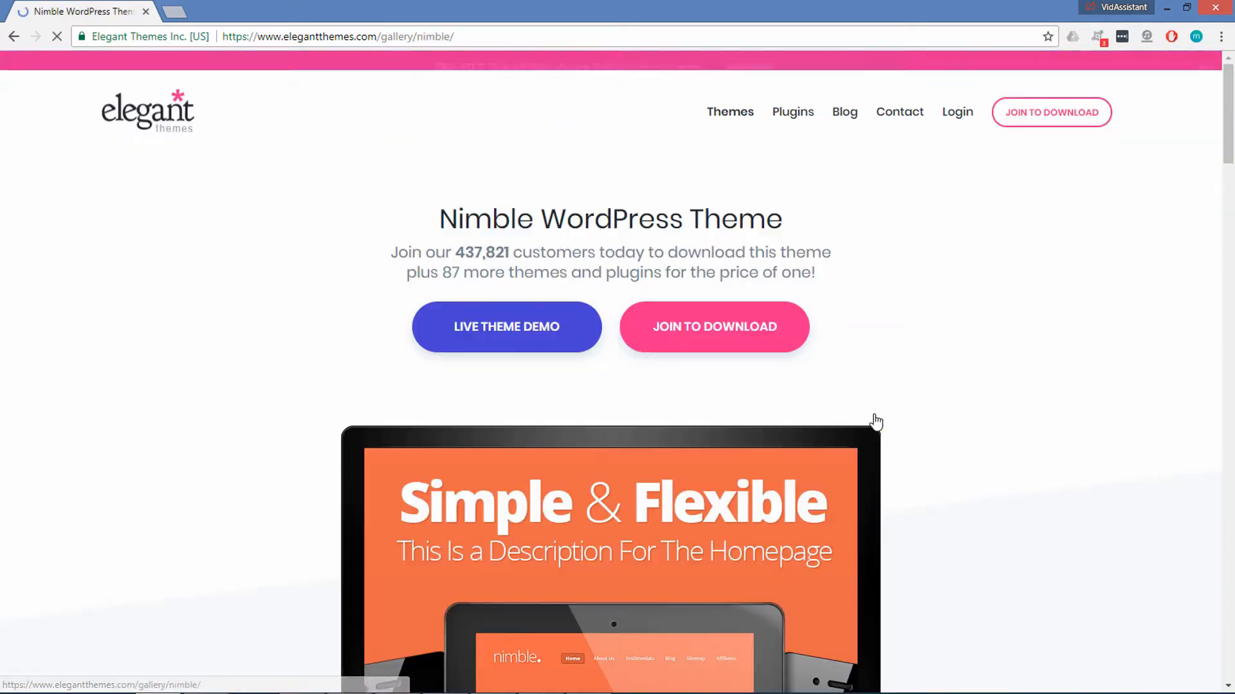
{"action": "left_click", "coordinate": [566, 349]}
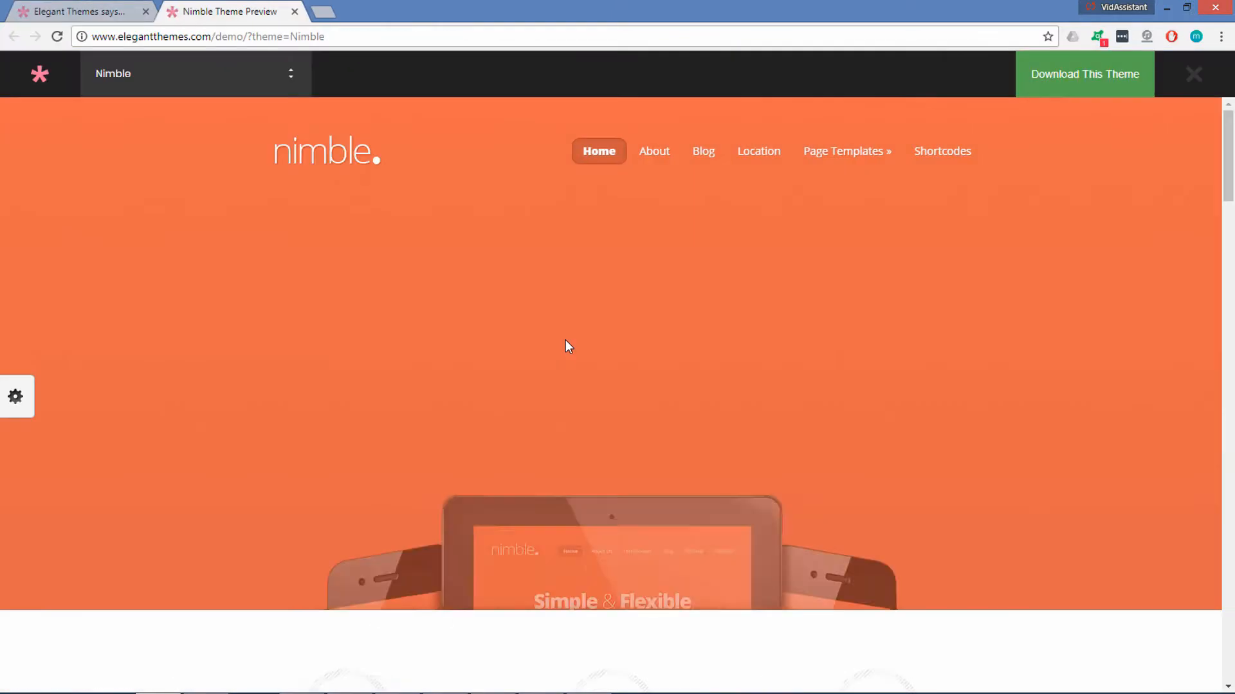
{"action": "left_click_drag", "start_coordinate": [1230, 168], "coordinate": [1223, 548]}
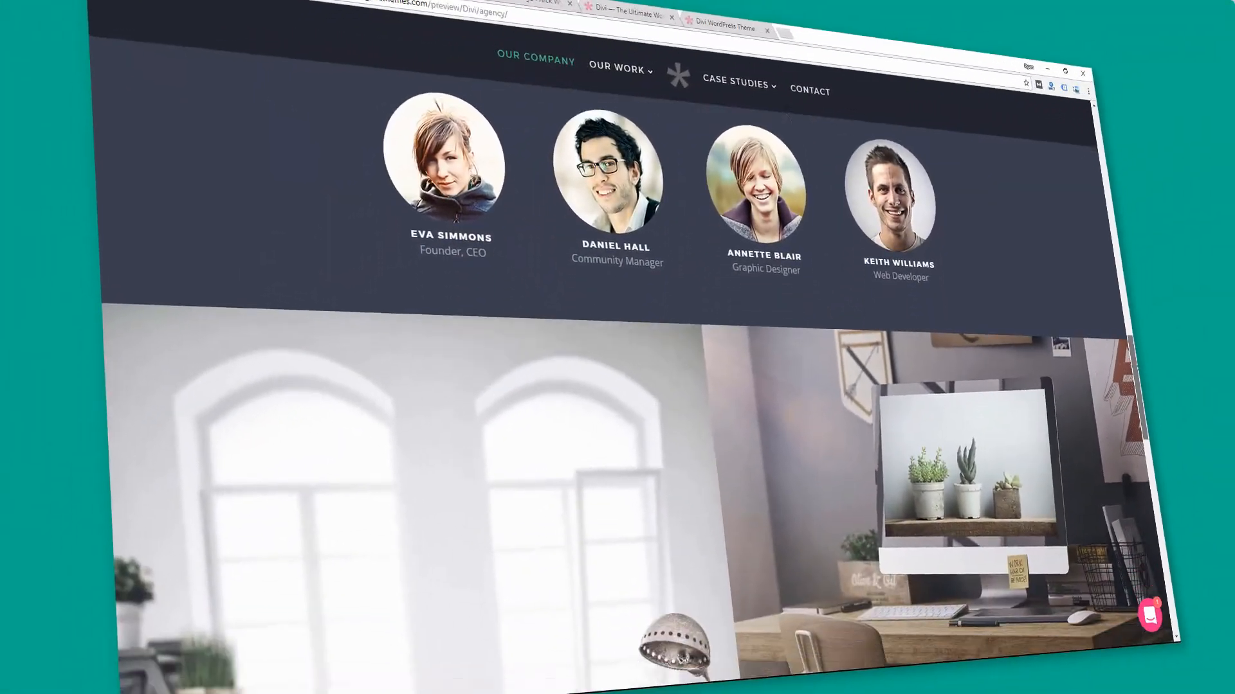
Step: Look over the Divi agency and fashion demo sites
{"action": "left_click_drag", "start_coordinate": [1137, 387], "coordinate": [1149, 458]}
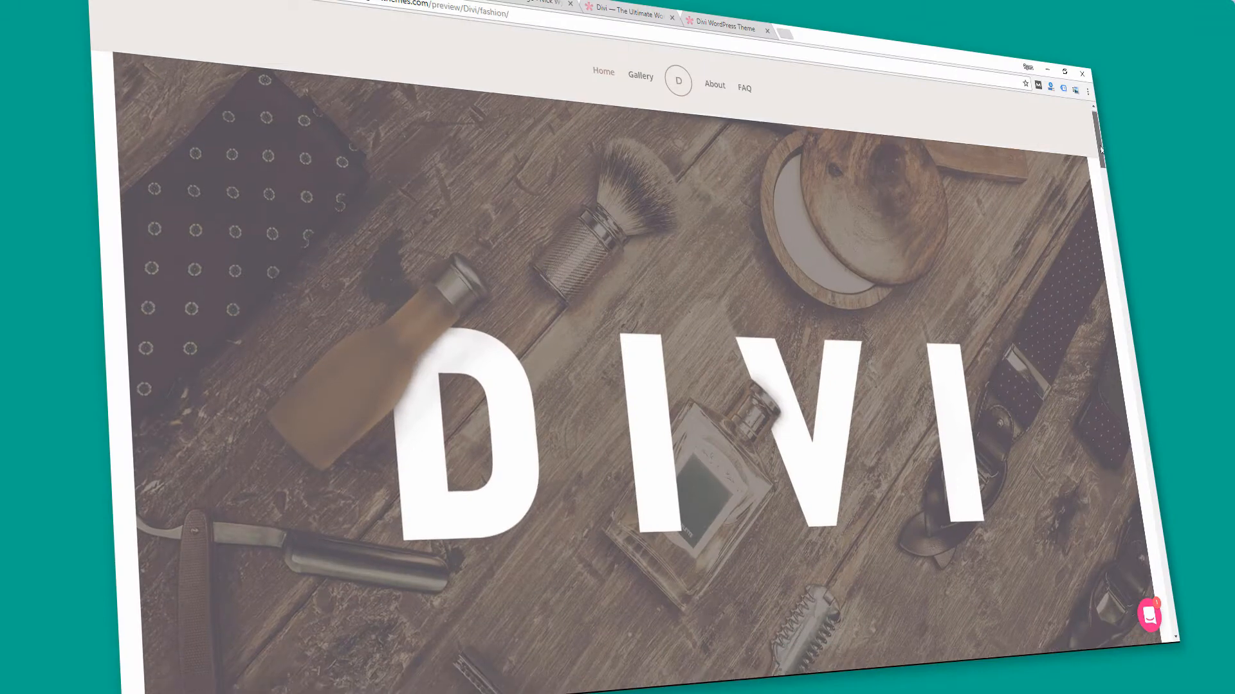
{"action": "left_click_drag", "start_coordinate": [1100, 149], "coordinate": [1123, 299]}
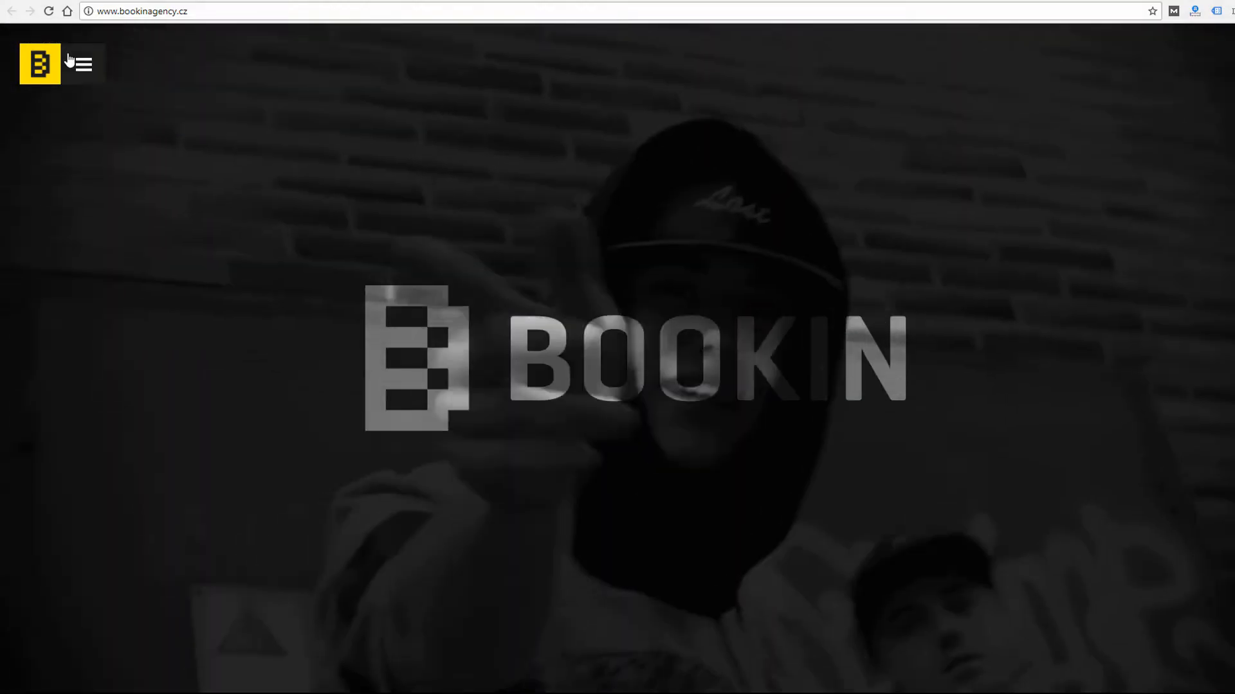
Step: Open the Osobnosti page of the Bookin agency site and look through its artist listings
{"action": "left_click", "coordinate": [82, 65]}
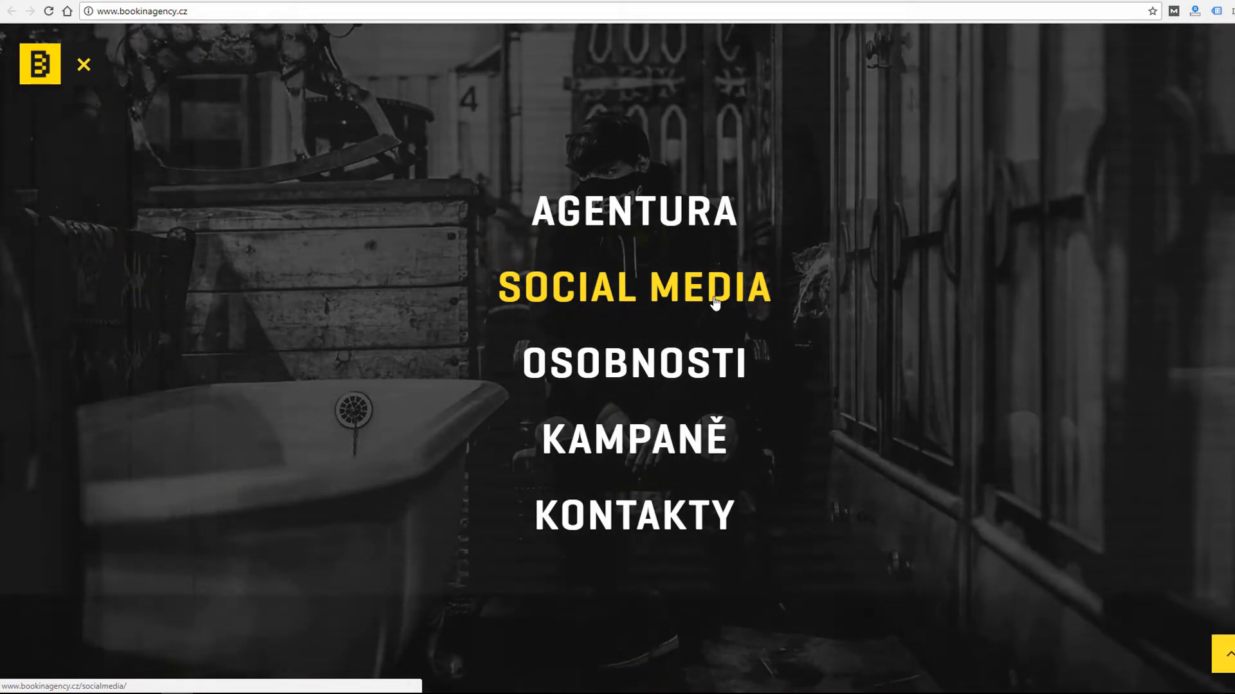
{"action": "left_click", "coordinate": [651, 368]}
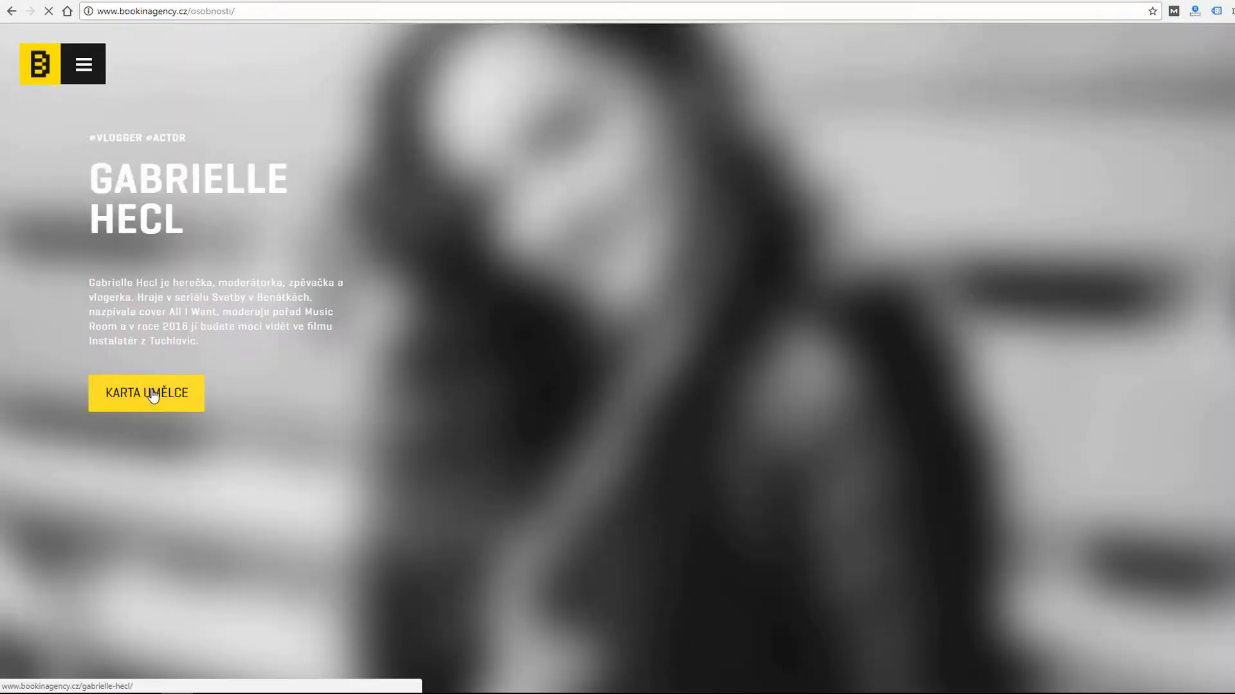
{"action": "scroll", "coordinate": [439, 379], "scroll_direction": "down", "scroll_amount": 10}
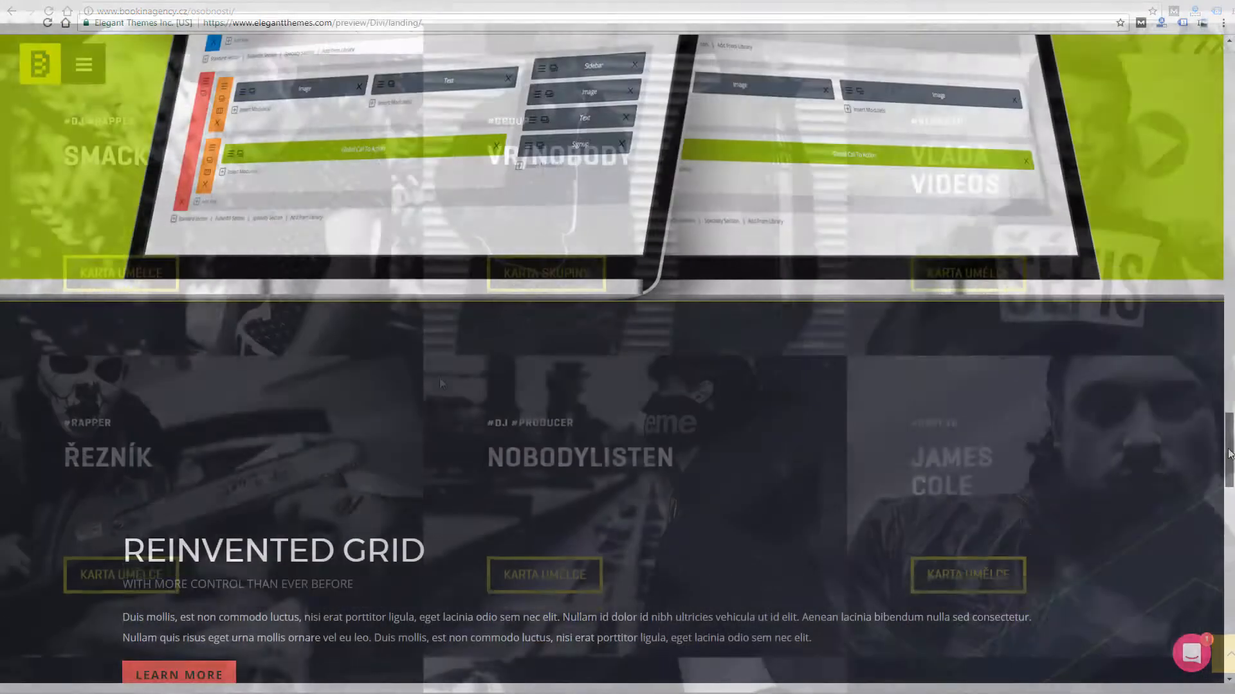
Step: Examine the Global Elements section of the Divi landing page demo
{"action": "scroll", "coordinate": [1228, 419], "scroll_direction": "up", "scroll_amount": 3}
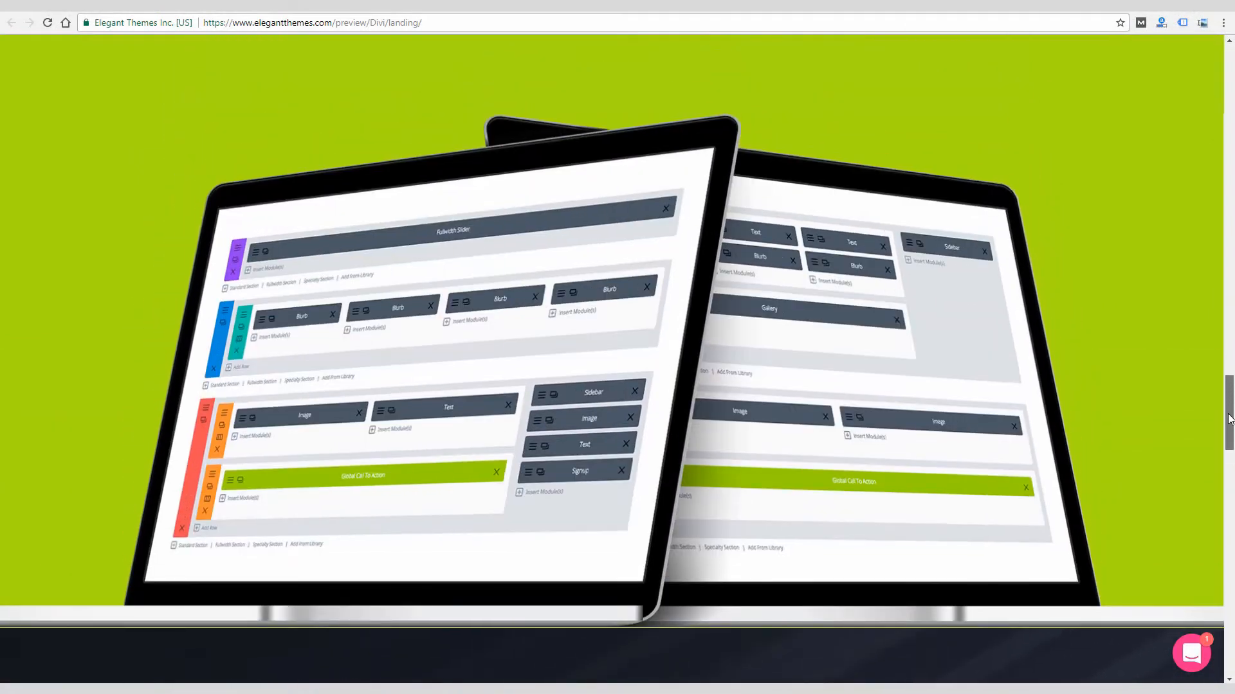
{"action": "left_click_drag", "start_coordinate": [1228, 420], "coordinate": [1228, 371]}
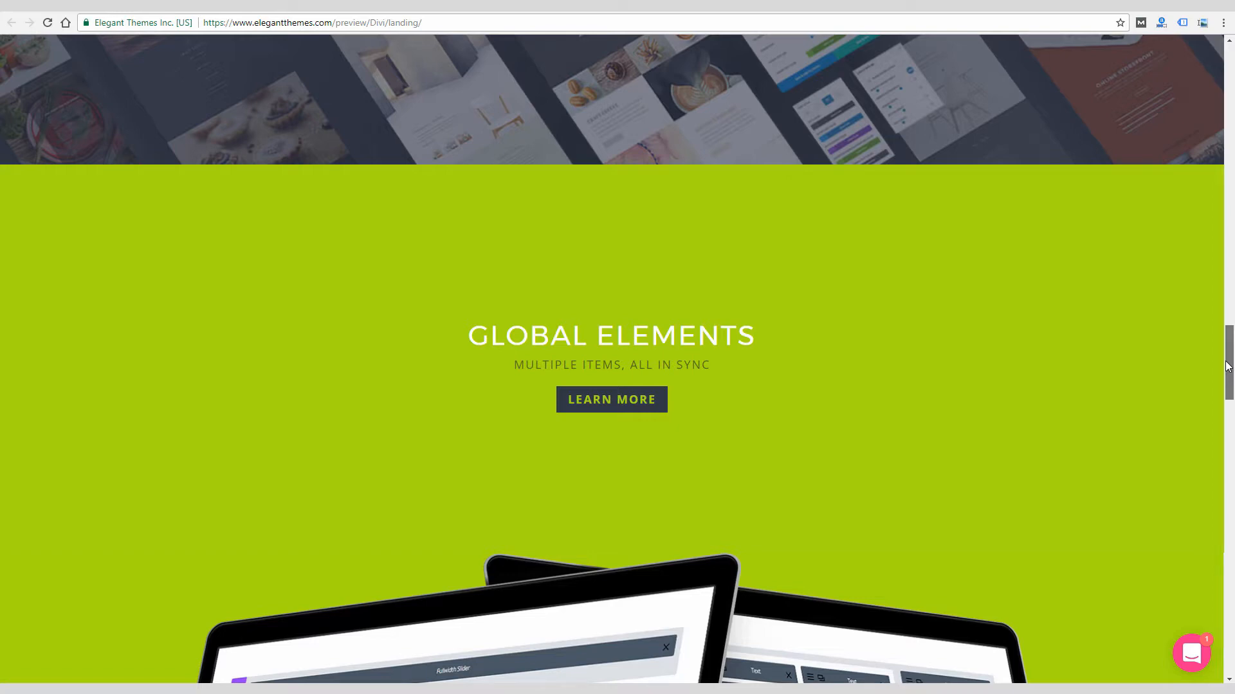
{"action": "left_click_drag", "start_coordinate": [1226, 365], "coordinate": [1229, 321]}
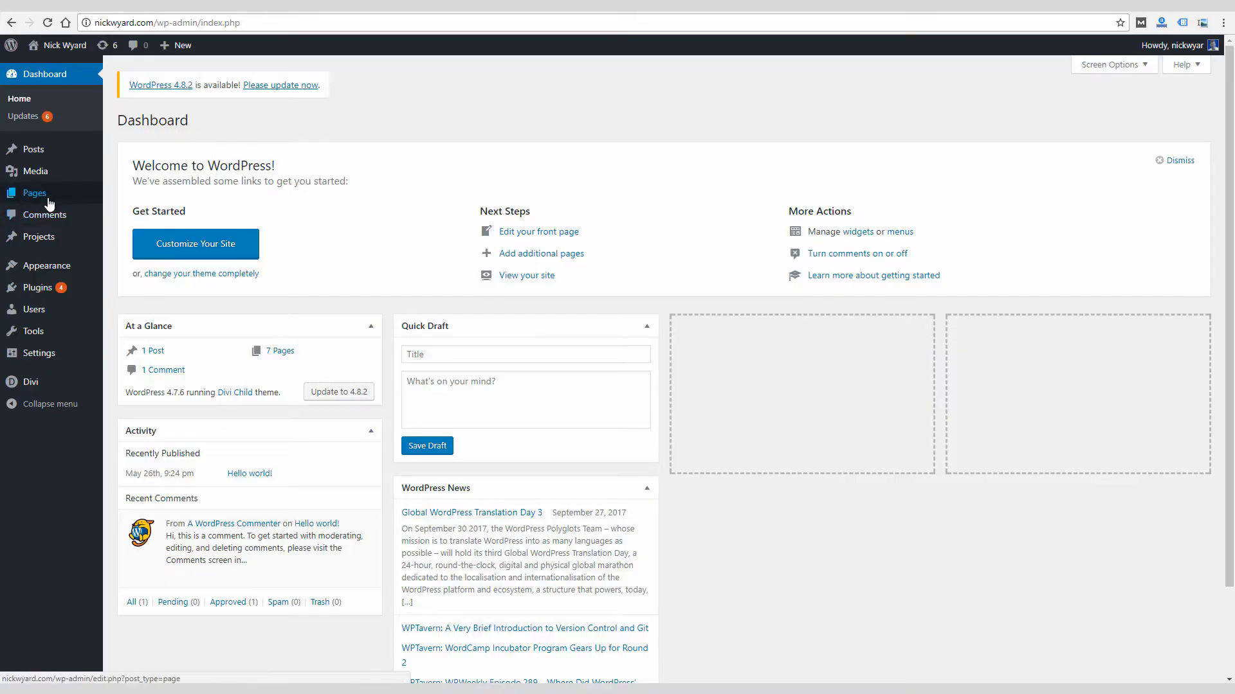
Step: Add a new WordPress page and switch it to the Divi Builder
{"action": "mouse_move", "coordinate": [45, 196]}
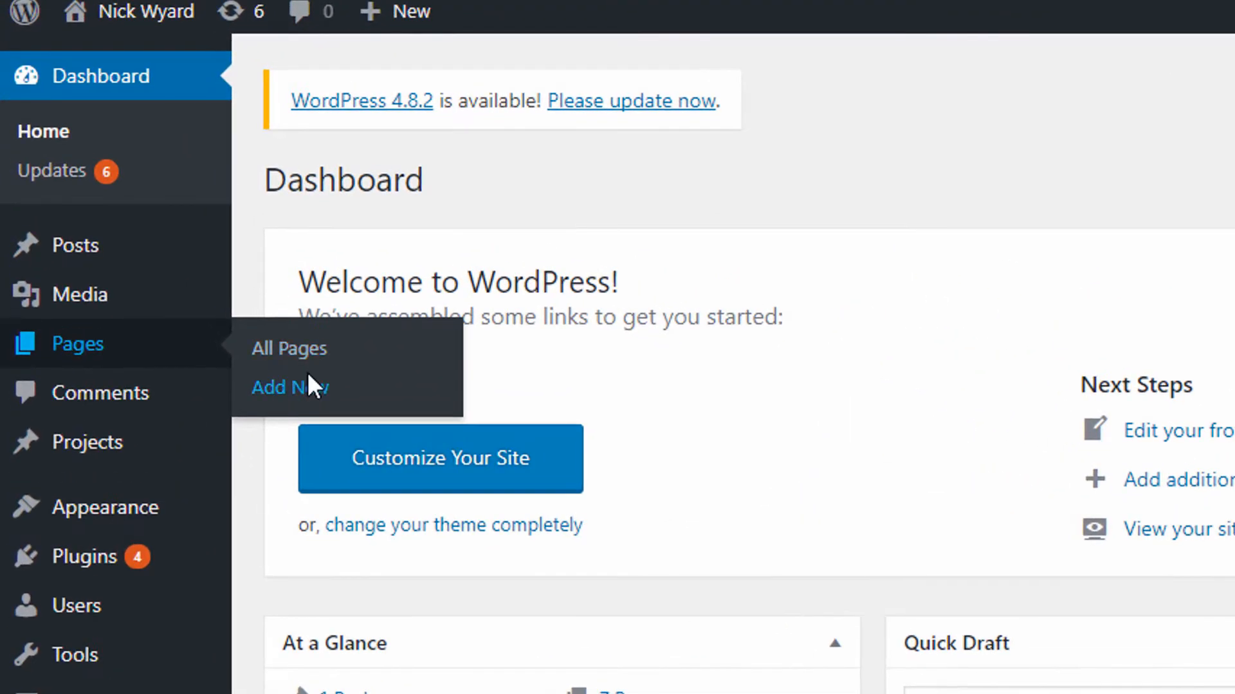
{"action": "left_click", "coordinate": [308, 380]}
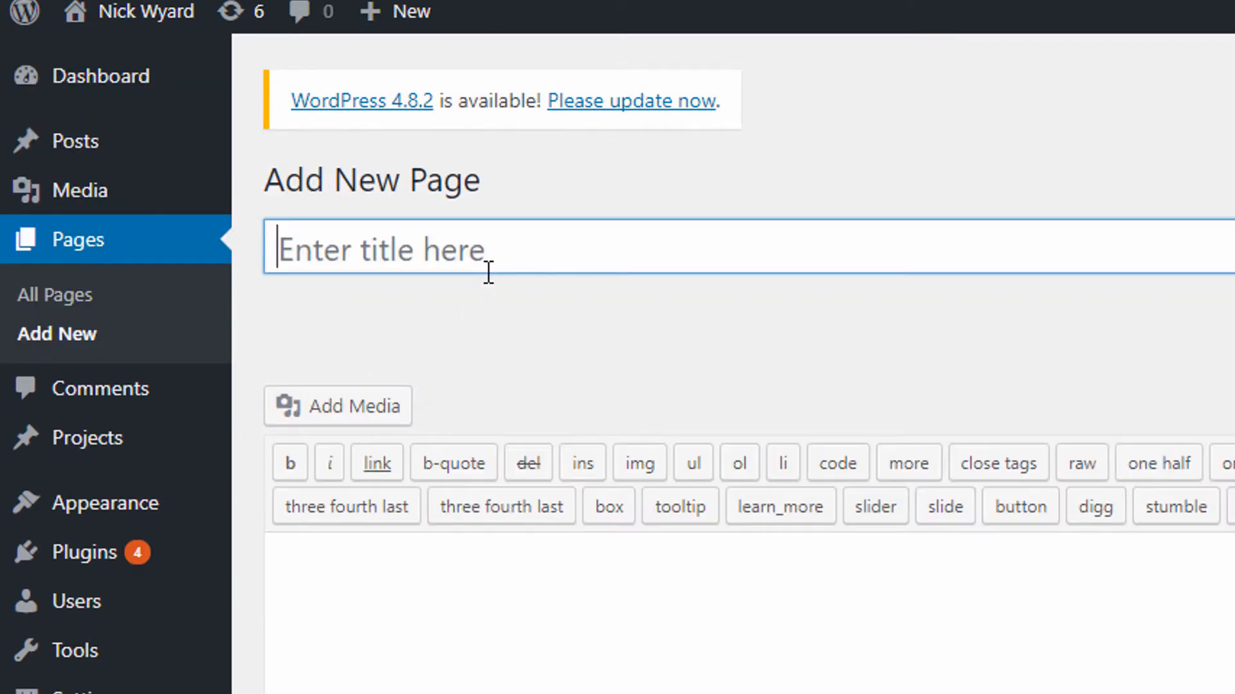
{"action": "left_click", "coordinate": [462, 417]}
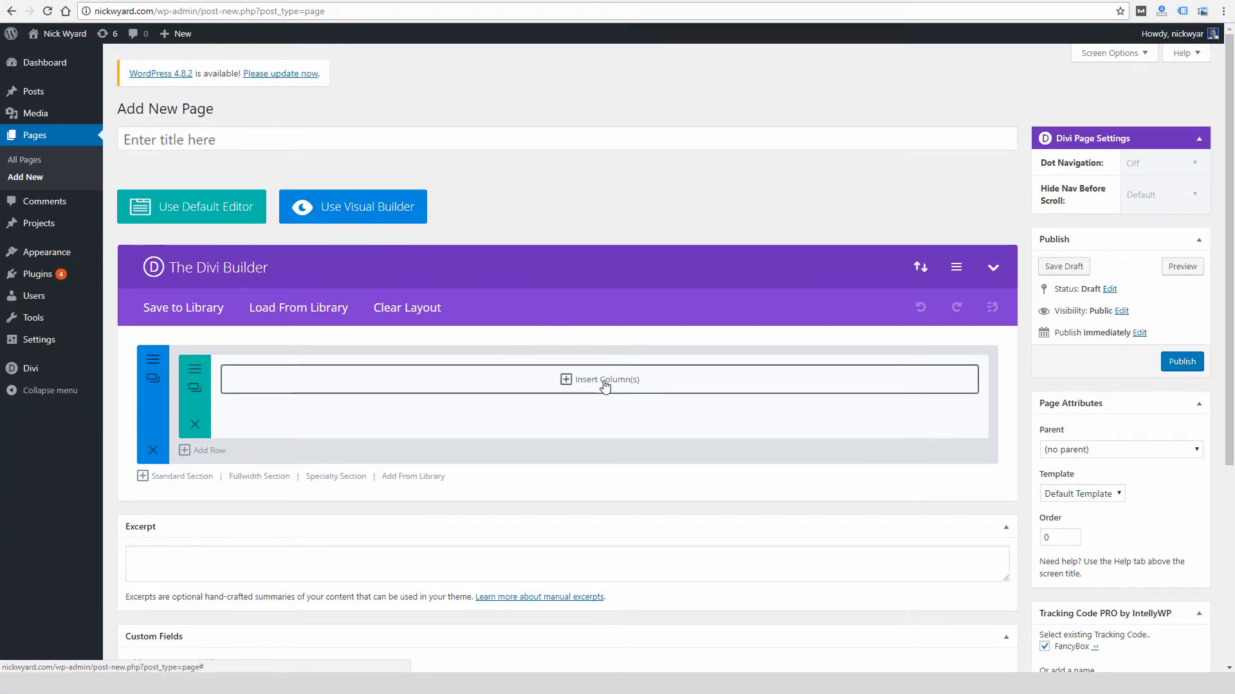
Step: Insert a 1/2 + 1/2 column layout in the row of the new page
{"action": "left_click", "coordinate": [605, 381]}
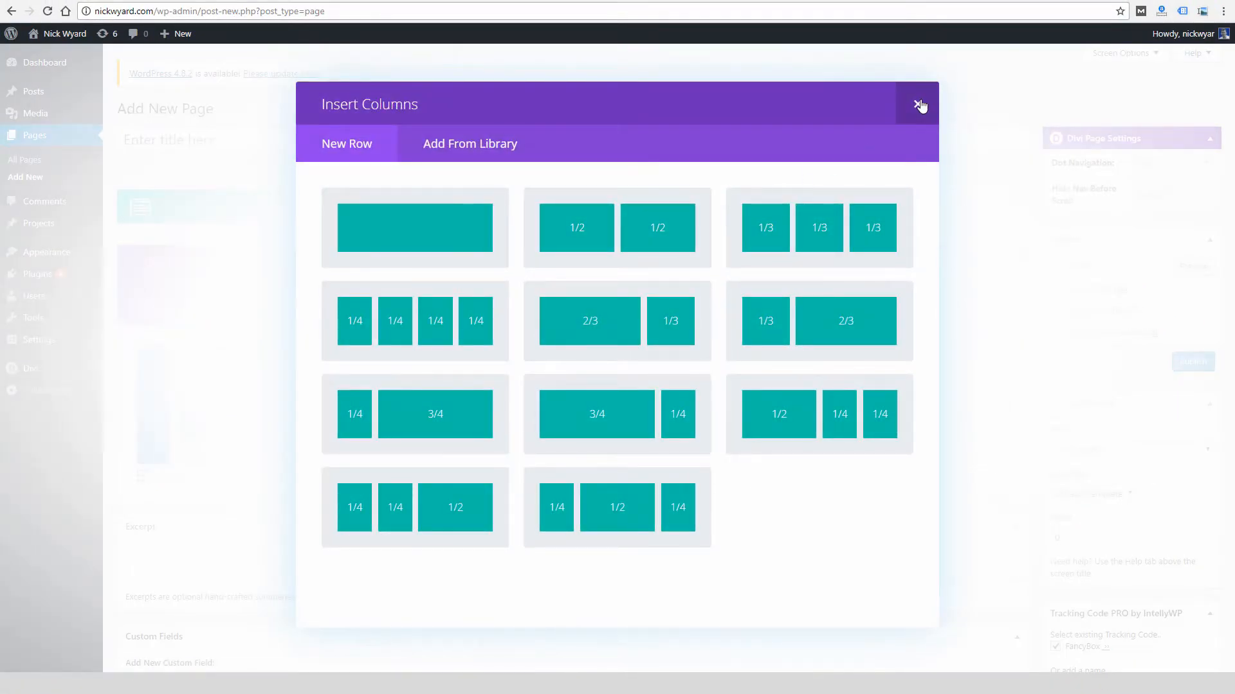
{"action": "left_click", "coordinate": [918, 105]}
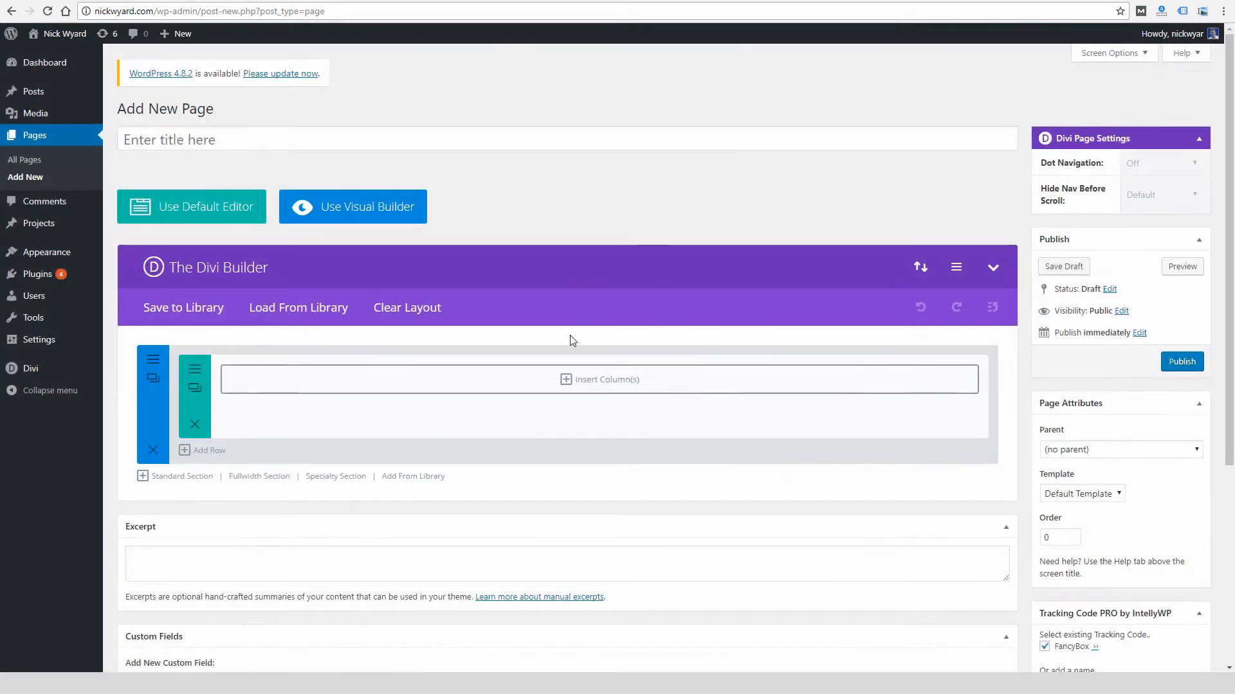
{"action": "left_click", "coordinate": [592, 379]}
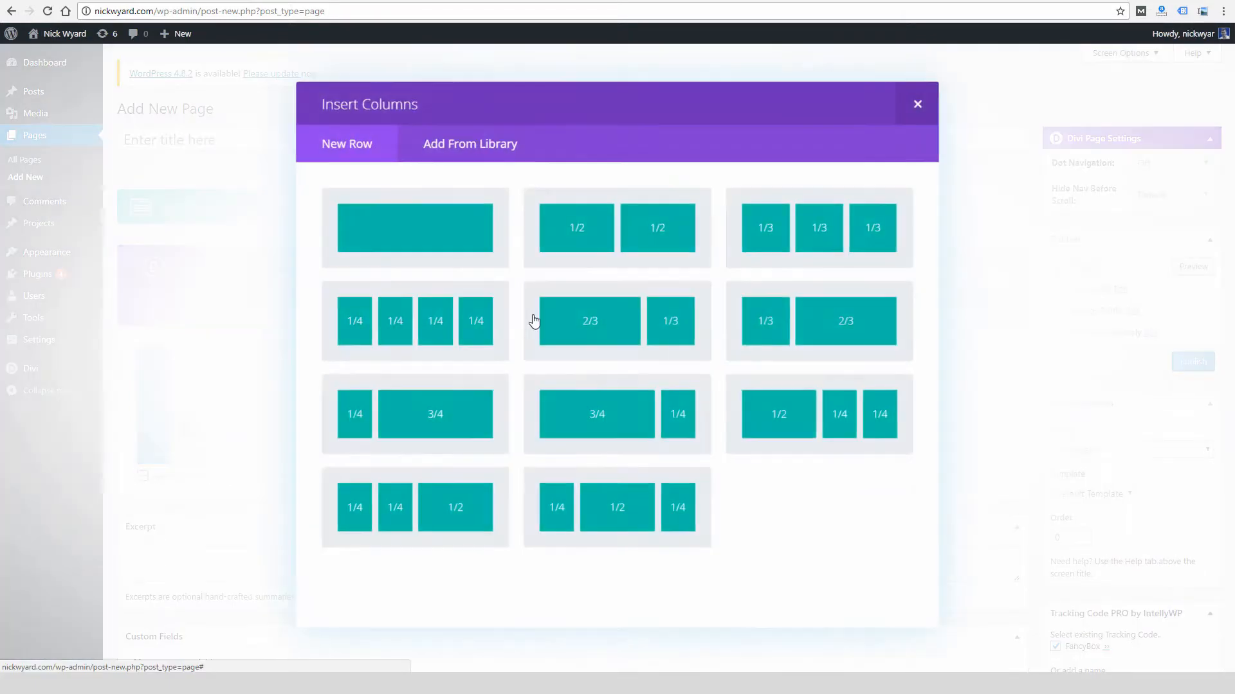
{"action": "left_click", "coordinate": [563, 228]}
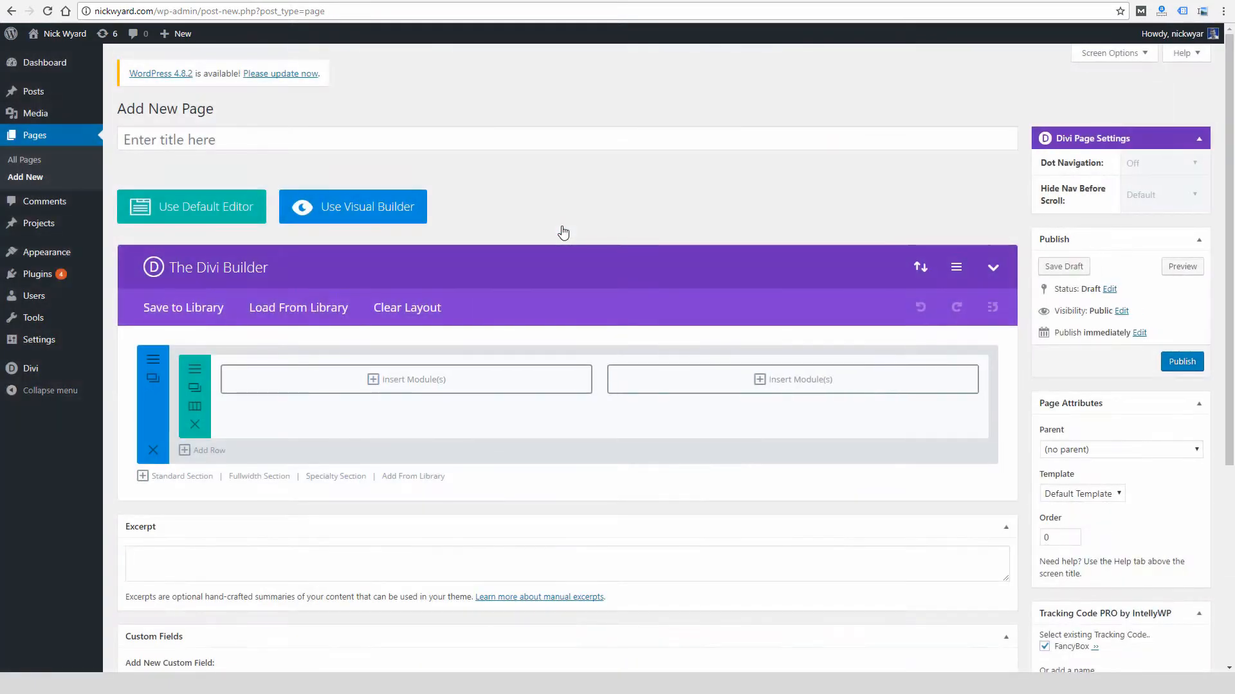
Step: Start a Blurb module in the first column and examine its Design and Advanced settings
{"action": "left_click", "coordinate": [430, 384]}
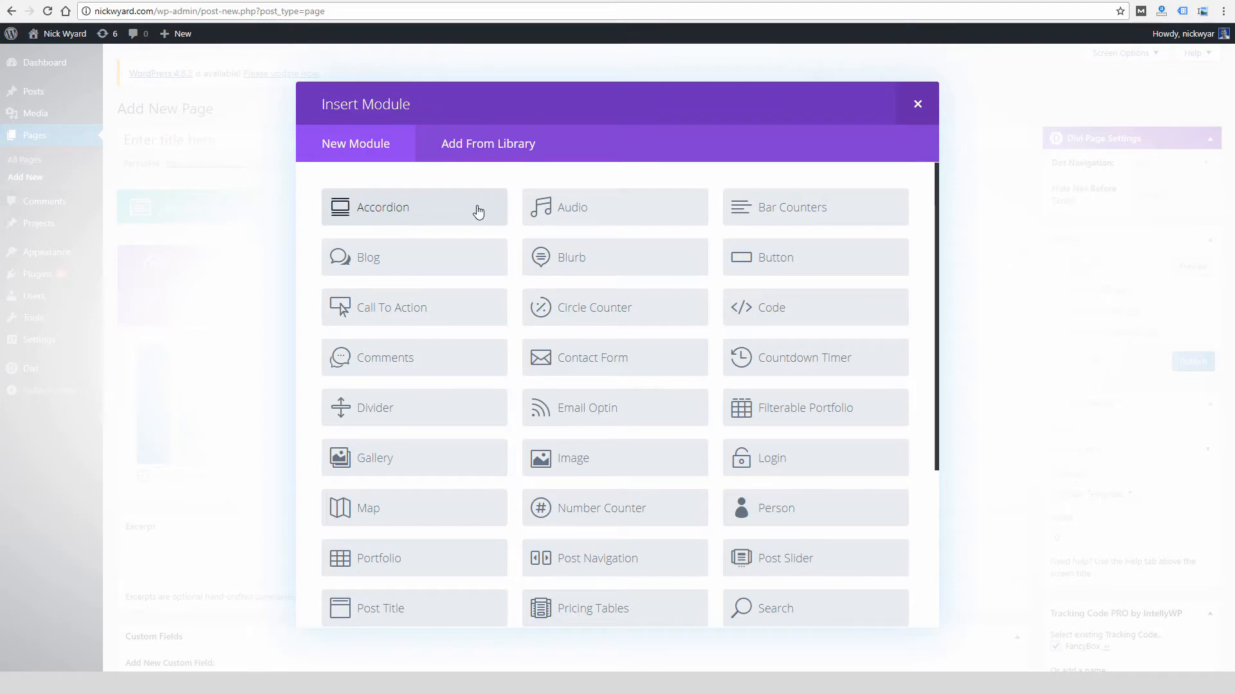
{"action": "left_click", "coordinate": [576, 257]}
{"action": "left_click", "coordinate": [426, 148]}
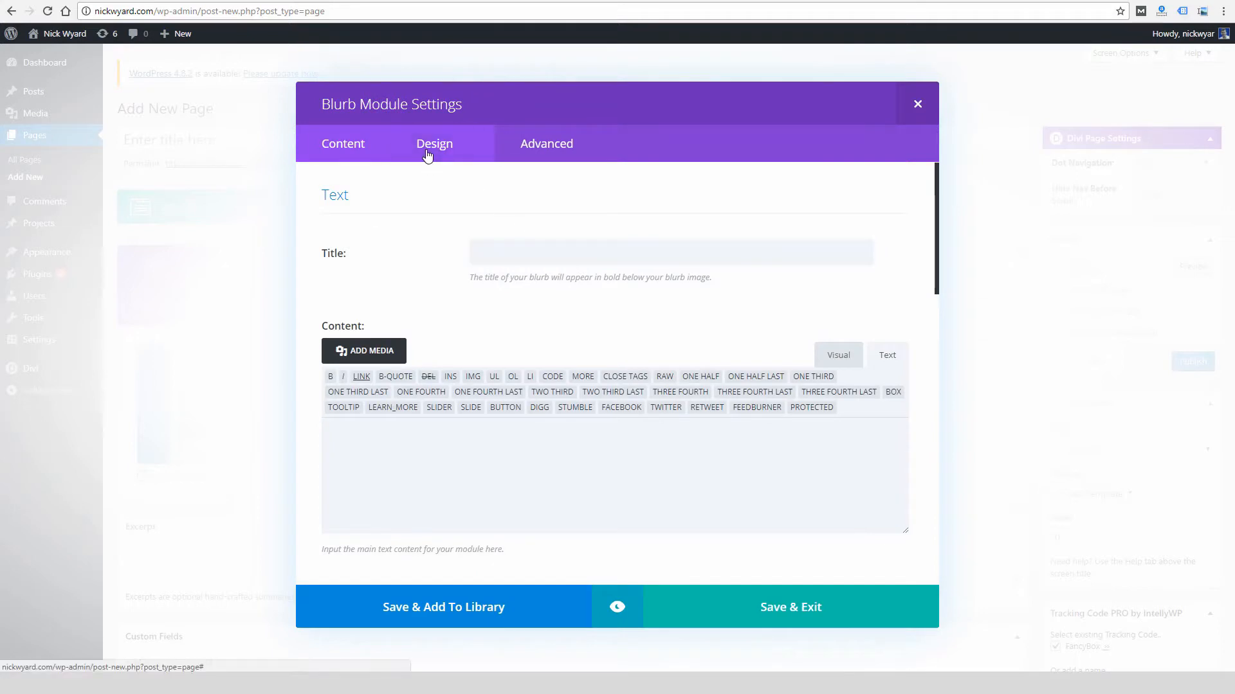
{"action": "scroll", "coordinate": [384, 360], "scroll_direction": "down", "scroll_amount": 2}
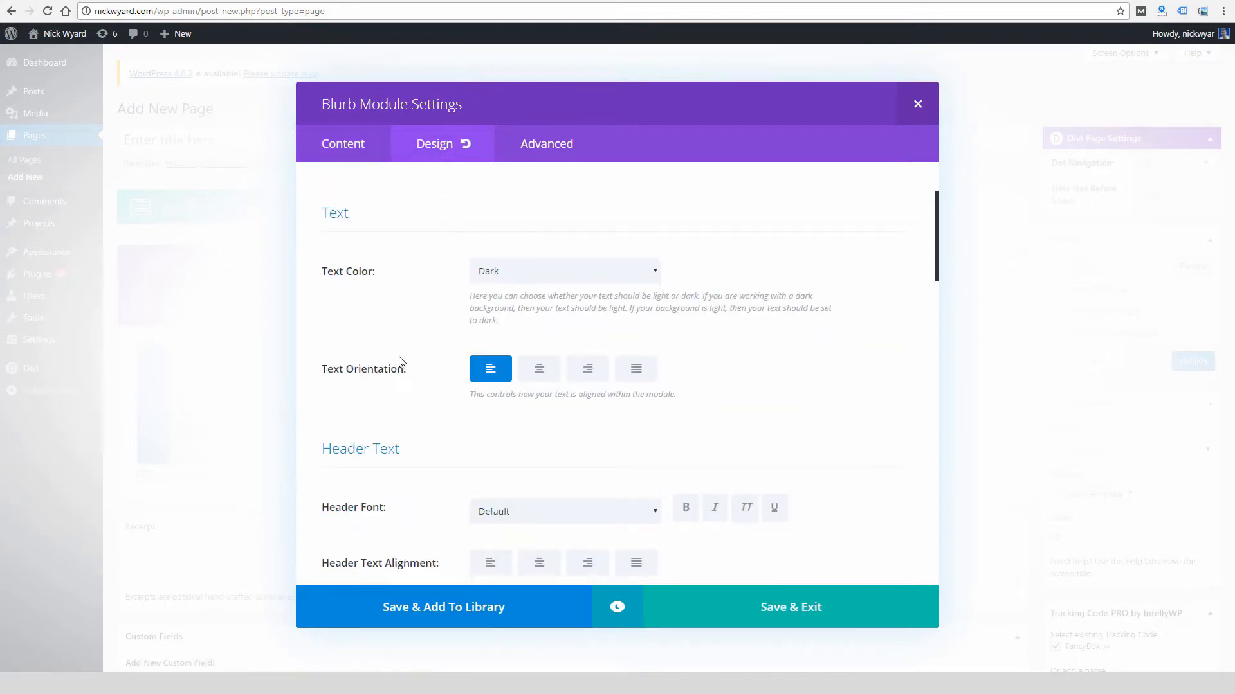
{"action": "scroll", "coordinate": [384, 360], "scroll_direction": "down", "scroll_amount": 5}
{"action": "scroll", "coordinate": [386, 362], "scroll_direction": "up", "scroll_amount": 7}
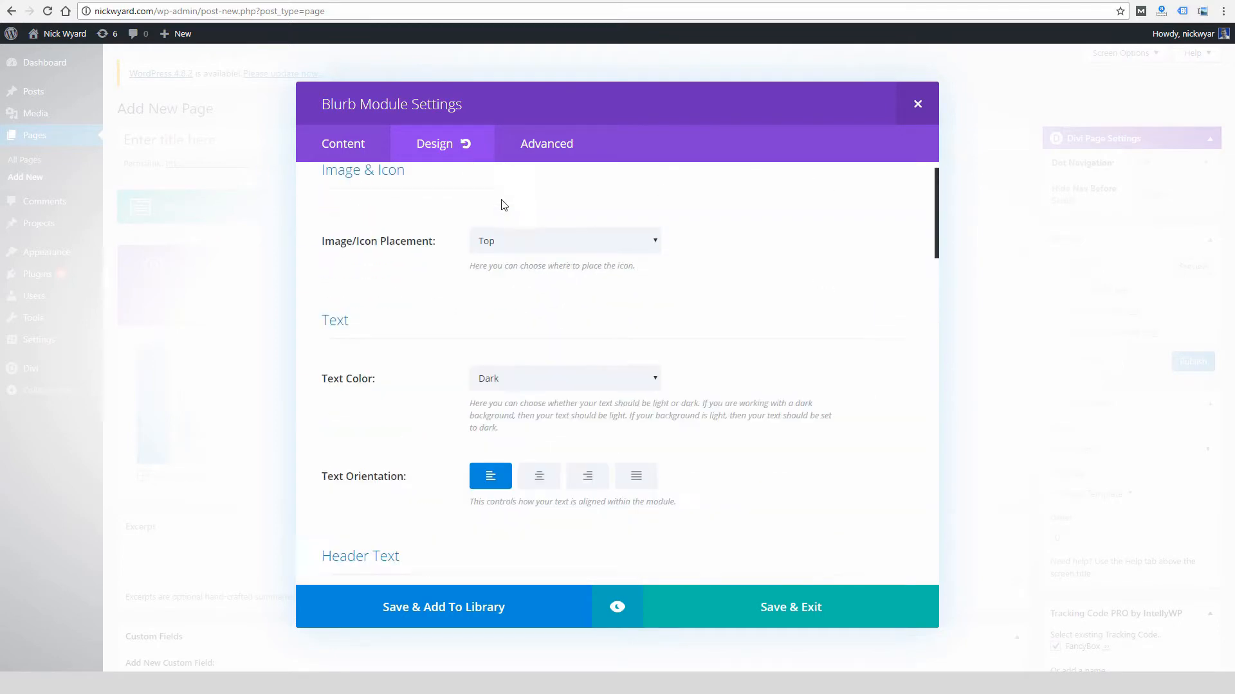
{"action": "left_click", "coordinate": [528, 149]}
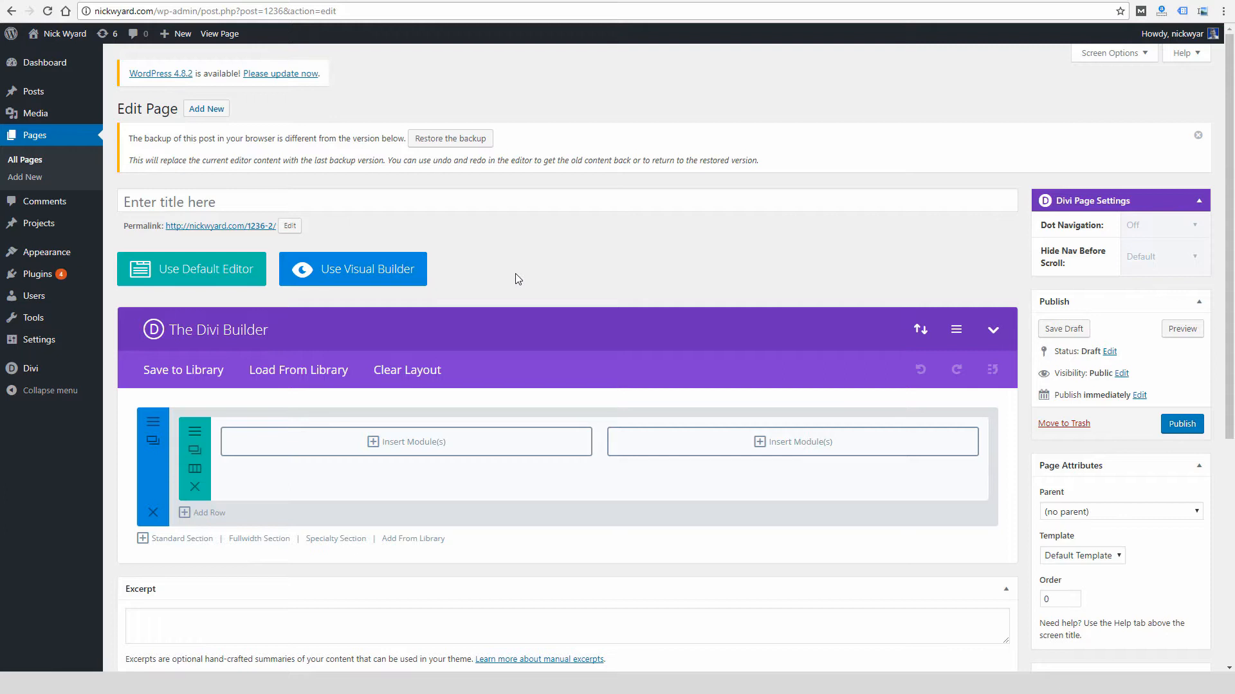
Step: Look through the full list of modules available for the row's first column
{"action": "left_click", "coordinate": [434, 438]}
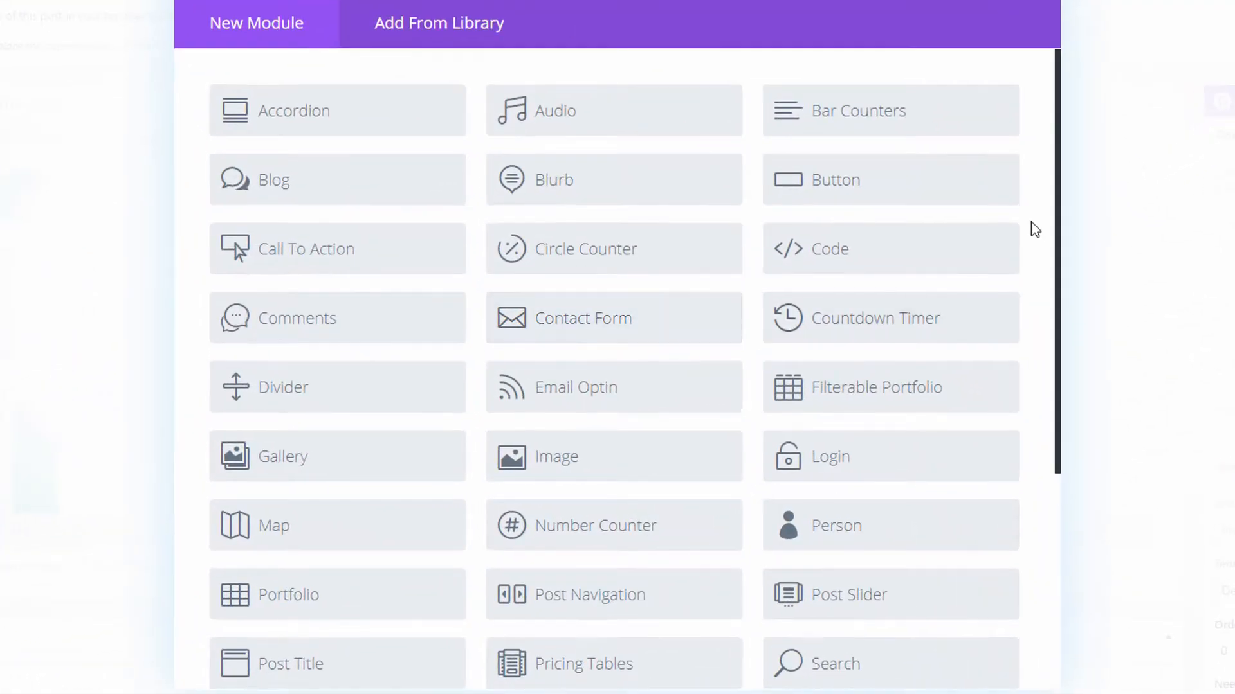
{"action": "scroll", "coordinate": [1035, 230], "scroll_direction": "down", "scroll_amount": 1}
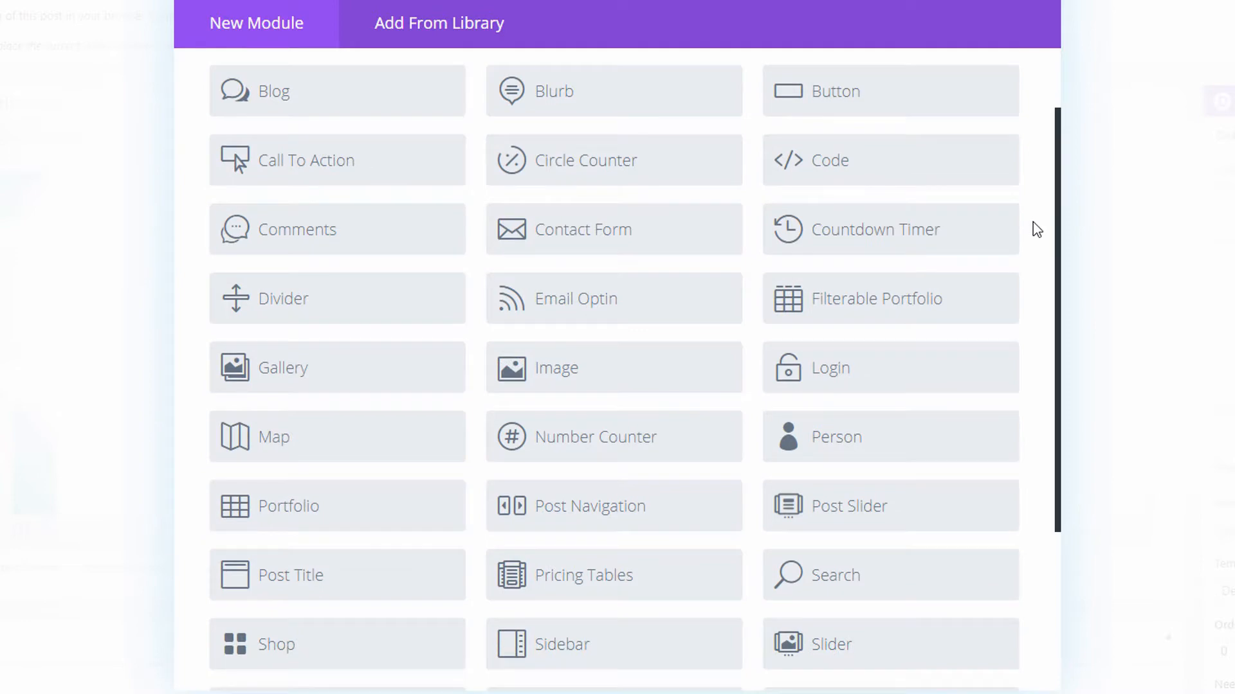
{"action": "scroll", "coordinate": [1036, 230], "scroll_direction": "down", "scroll_amount": 3}
{"action": "scroll", "coordinate": [1040, 230], "scroll_direction": "down", "scroll_amount": 1}
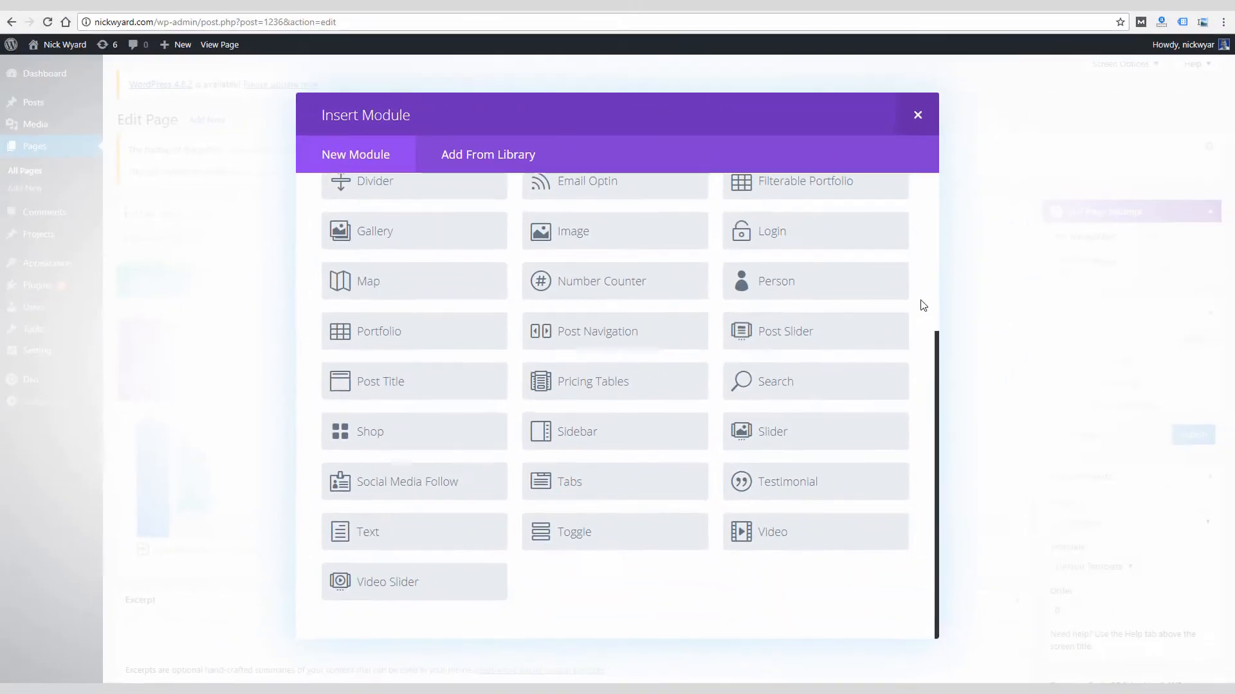
{"action": "scroll", "coordinate": [1038, 231], "scroll_direction": "up", "scroll_amount": 3}
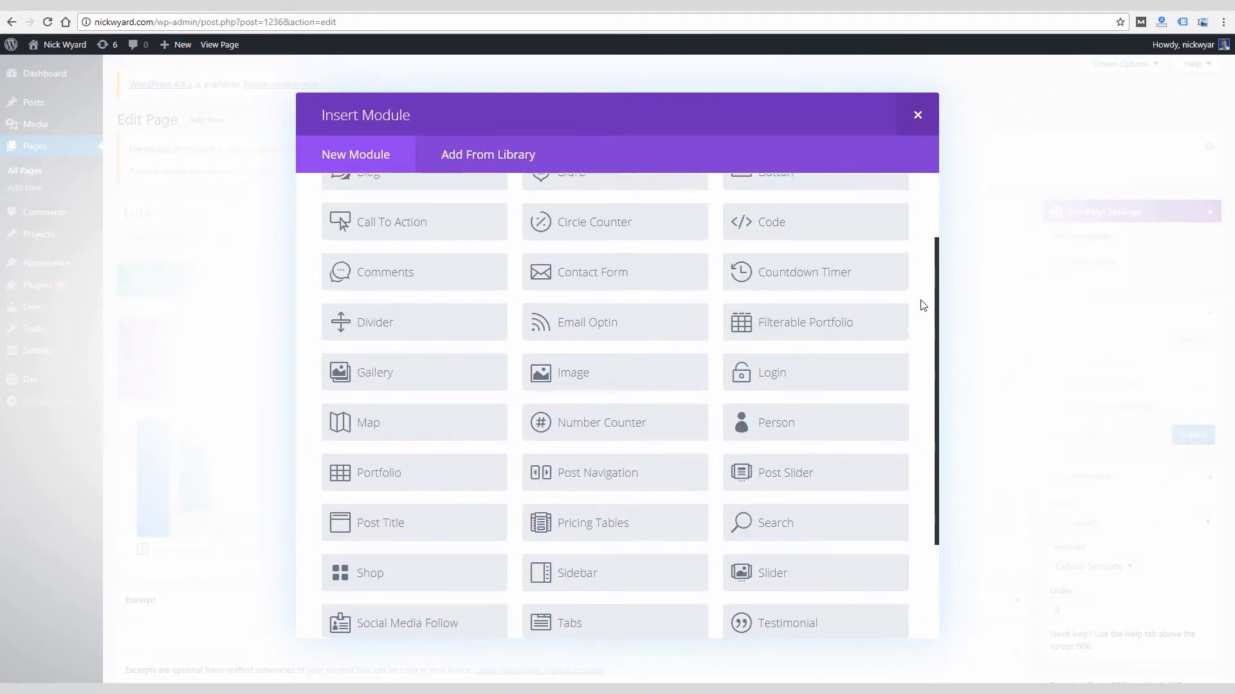
{"action": "scroll", "coordinate": [923, 305], "scroll_direction": "up", "scroll_amount": 2}
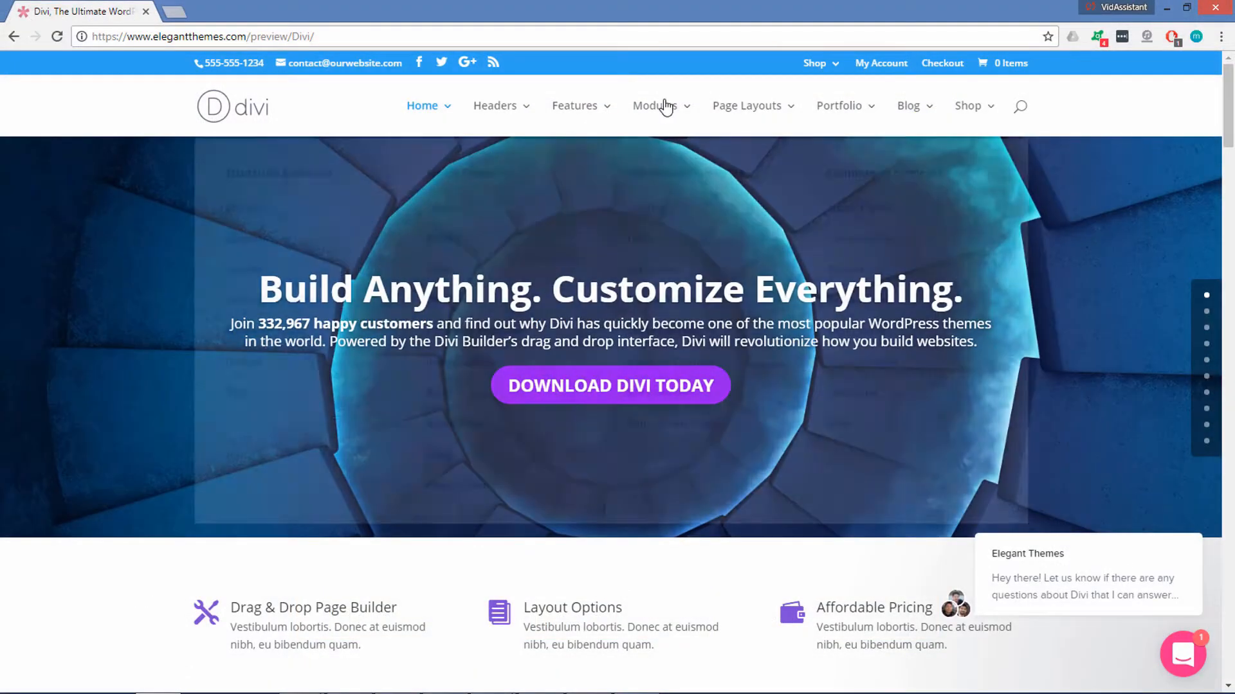
Step: Open the Image module page on the Divi demo site and look over its examples
{"action": "mouse_move", "coordinate": [661, 105]}
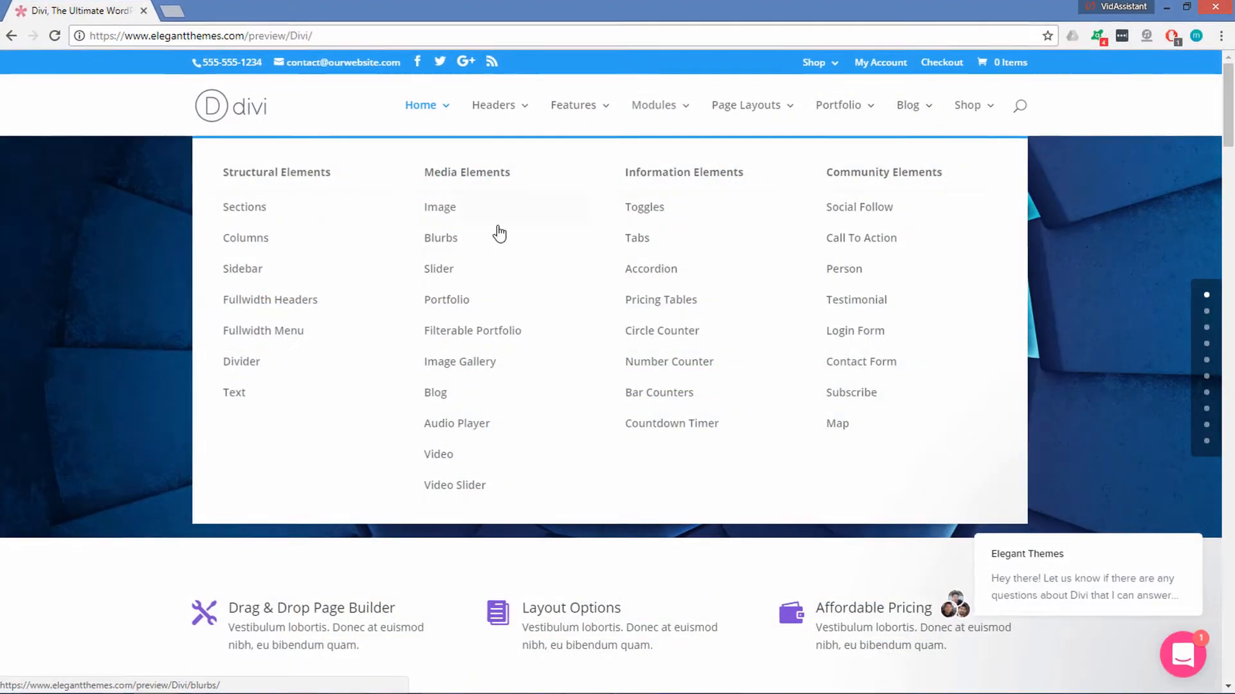
{"action": "left_click", "coordinate": [448, 210]}
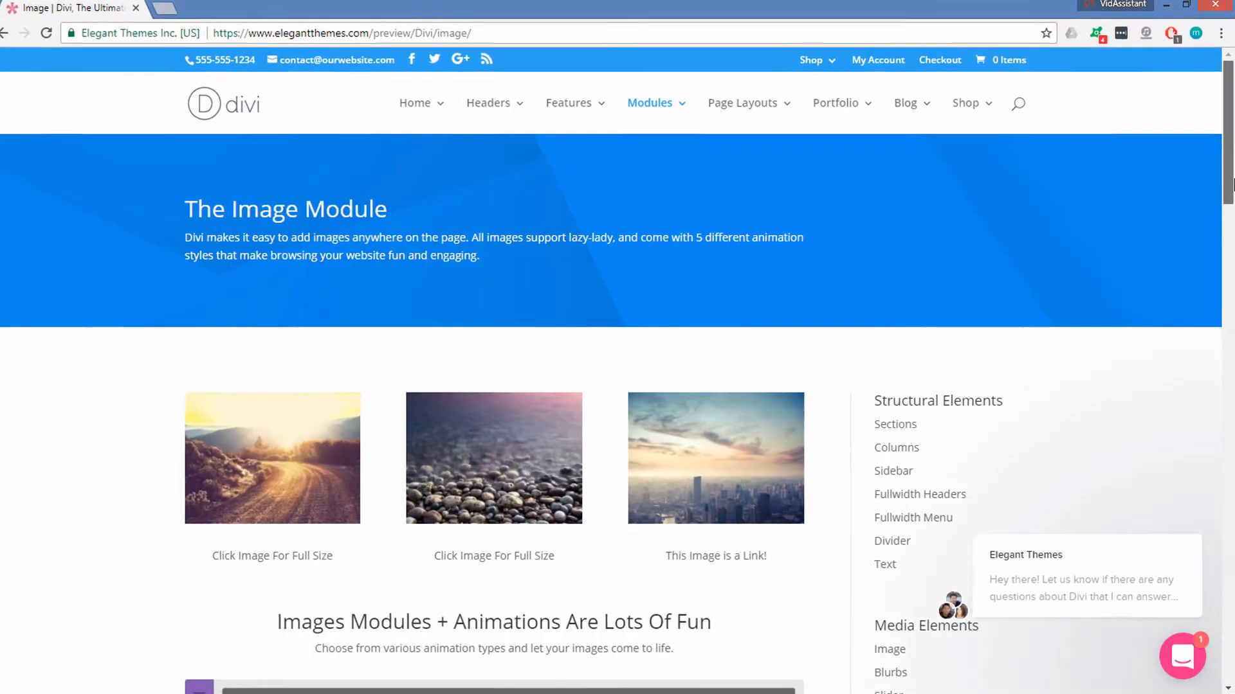
{"action": "mouse_move", "coordinate": [1232, 184]}
{"action": "left_mouse_down"}
{"action": "mouse_move", "coordinate": [1232, 633]}
{"action": "mouse_move", "coordinate": [1232, 164]}
{"action": "left_mouse_up"}
{"action": "mouse_move", "coordinate": [632, 96]}
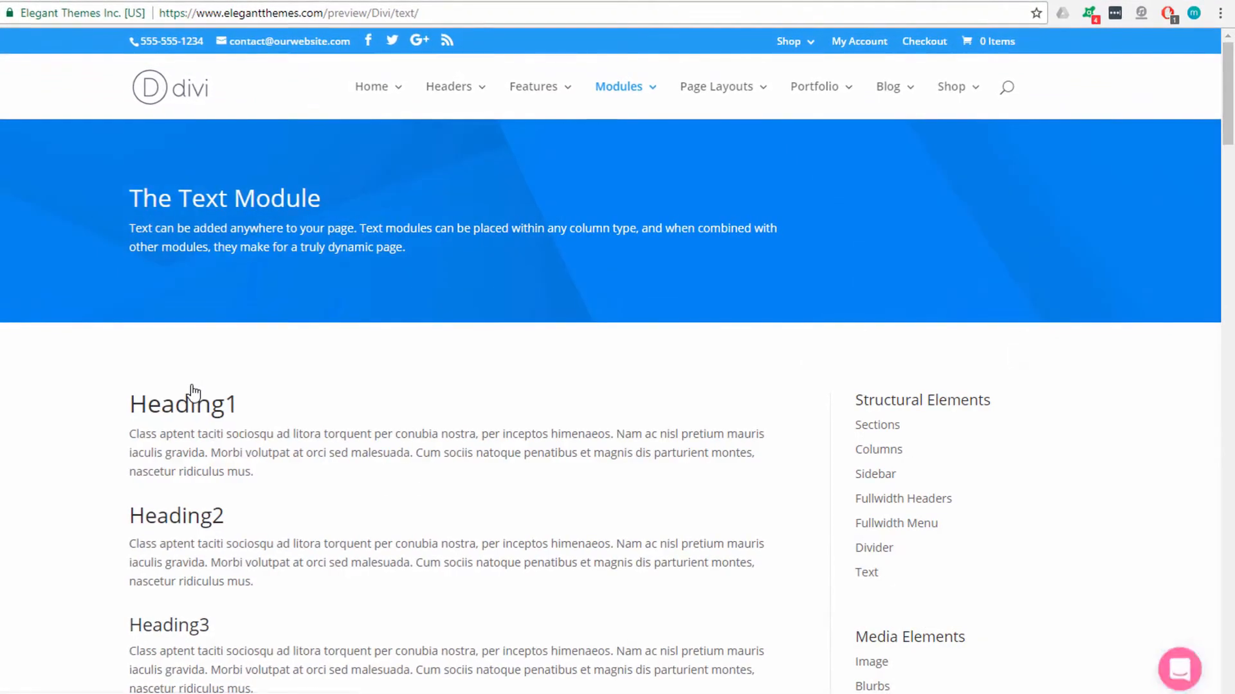
Step: Look over the Text module demo page, open the Image Gallery module page and view its examples
{"action": "left_click_drag", "start_coordinate": [1227, 112], "coordinate": [1229, 32]}
{"action": "mouse_move", "coordinate": [600, 77]}
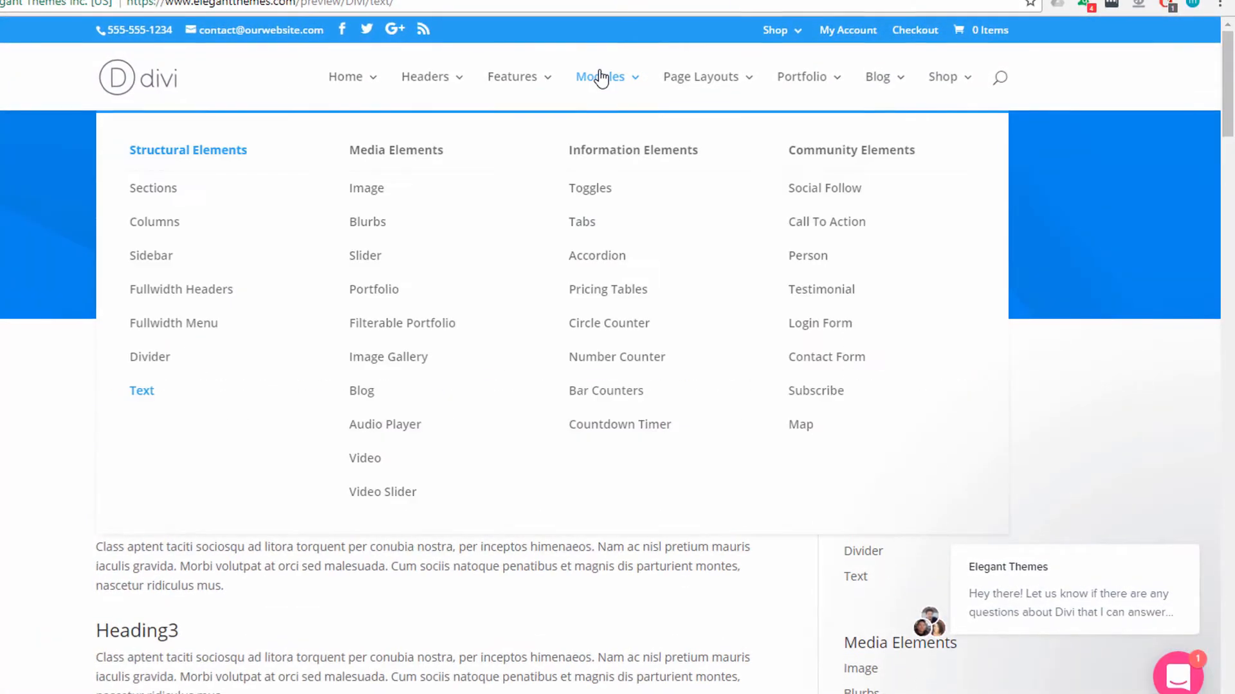
{"action": "left_click", "coordinate": [409, 360]}
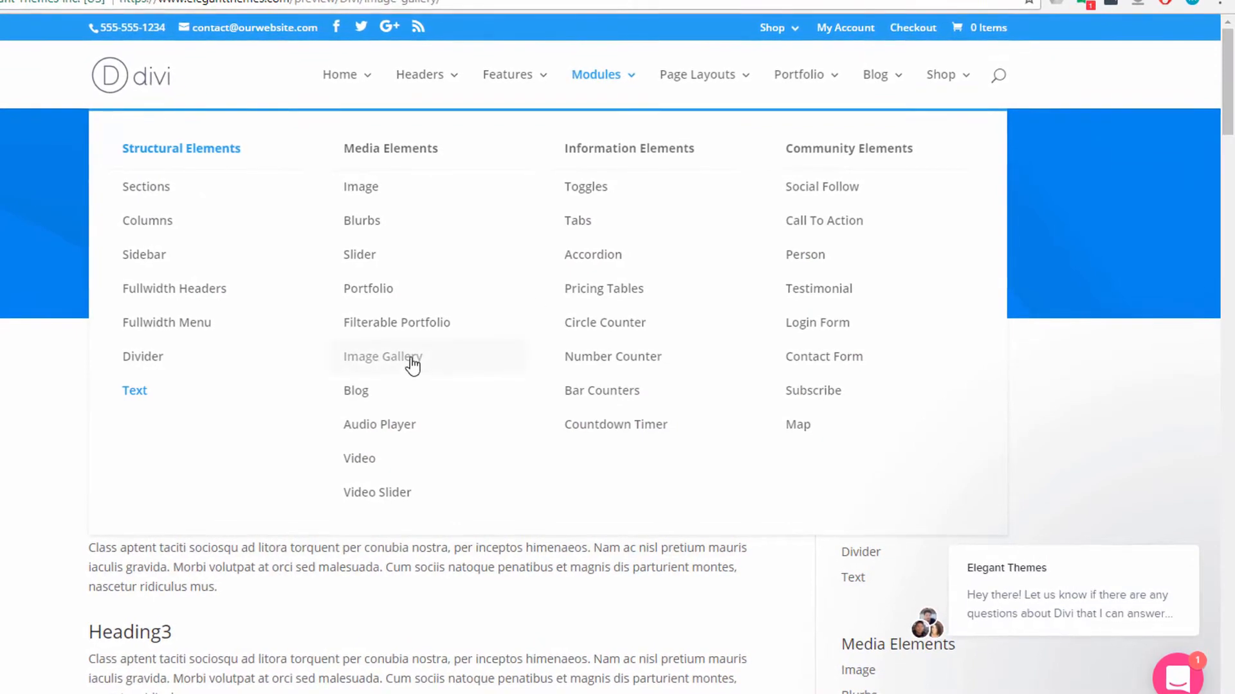
{"action": "left_click_drag", "start_coordinate": [1230, 158], "coordinate": [1232, 132]}
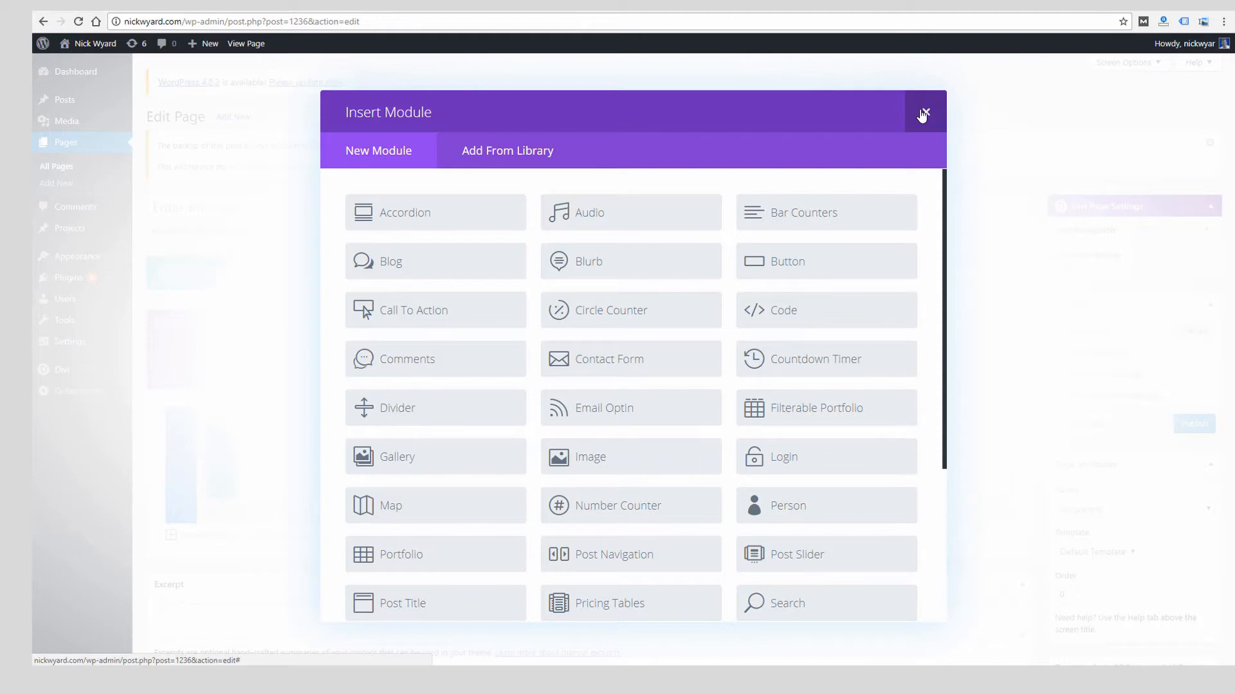
Step: Close the list of insertable modules without adding one to the page
{"action": "left_click", "coordinate": [922, 115]}
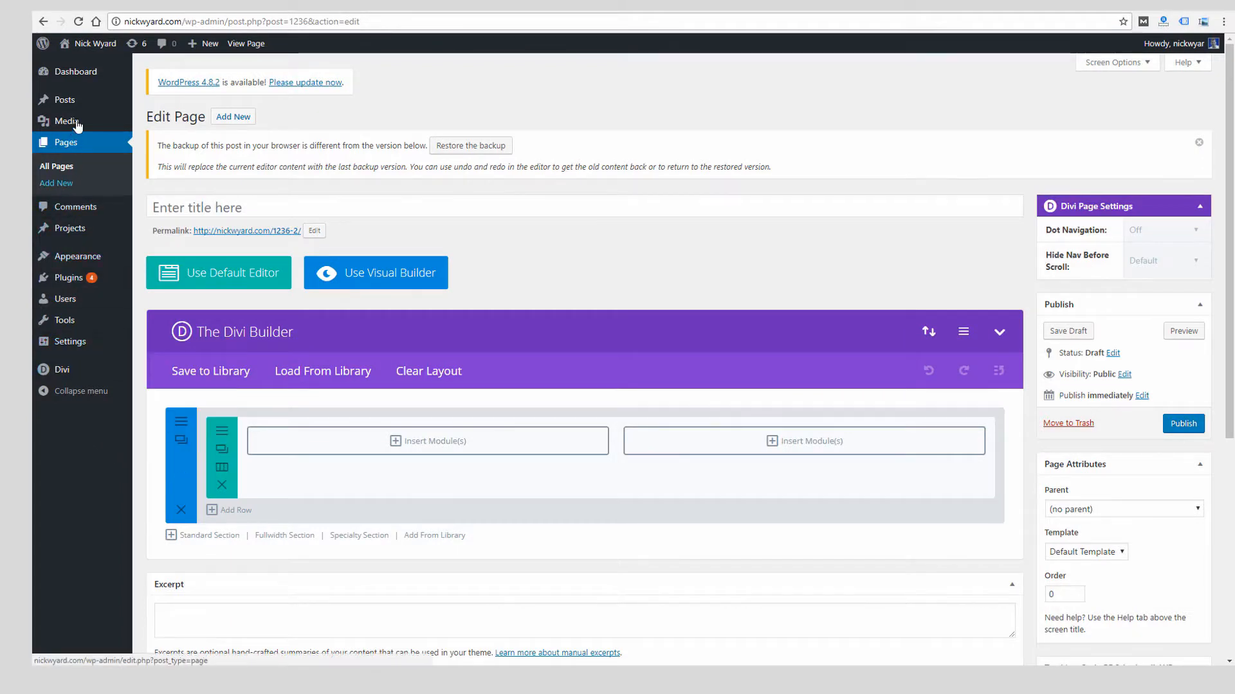
{"action": "mouse_move", "coordinate": [78, 84]}
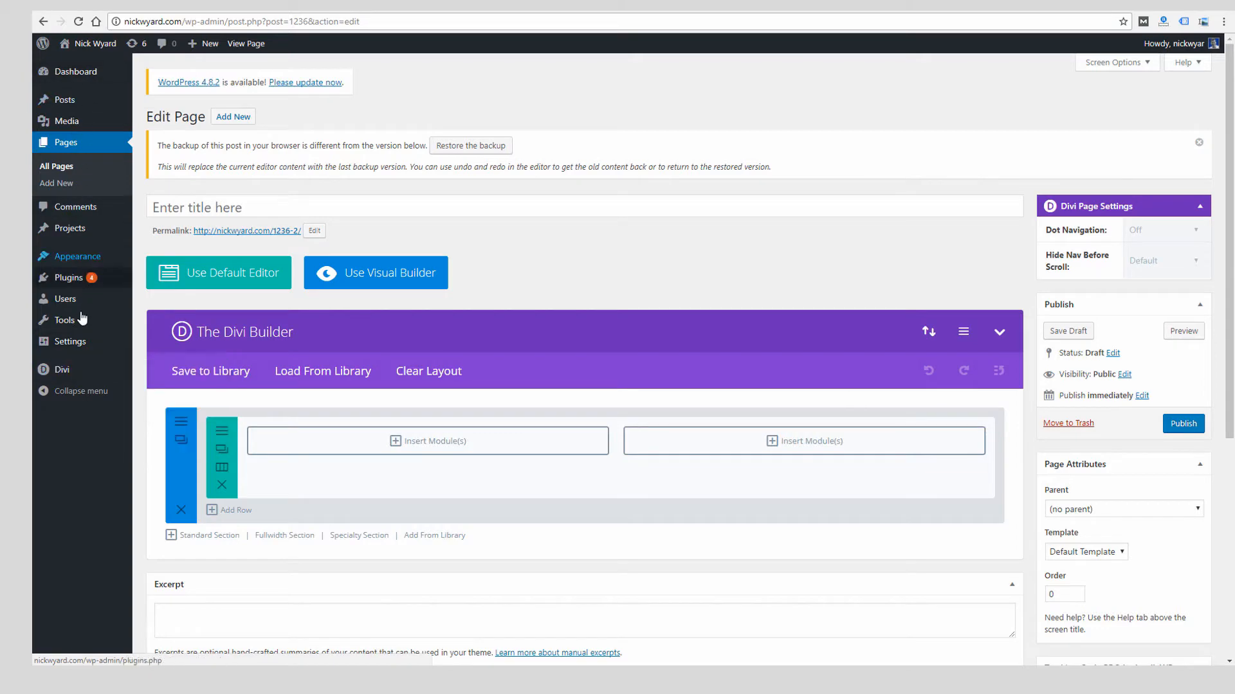
{"action": "mouse_move", "coordinate": [78, 337]}
{"action": "mouse_move", "coordinate": [74, 378]}
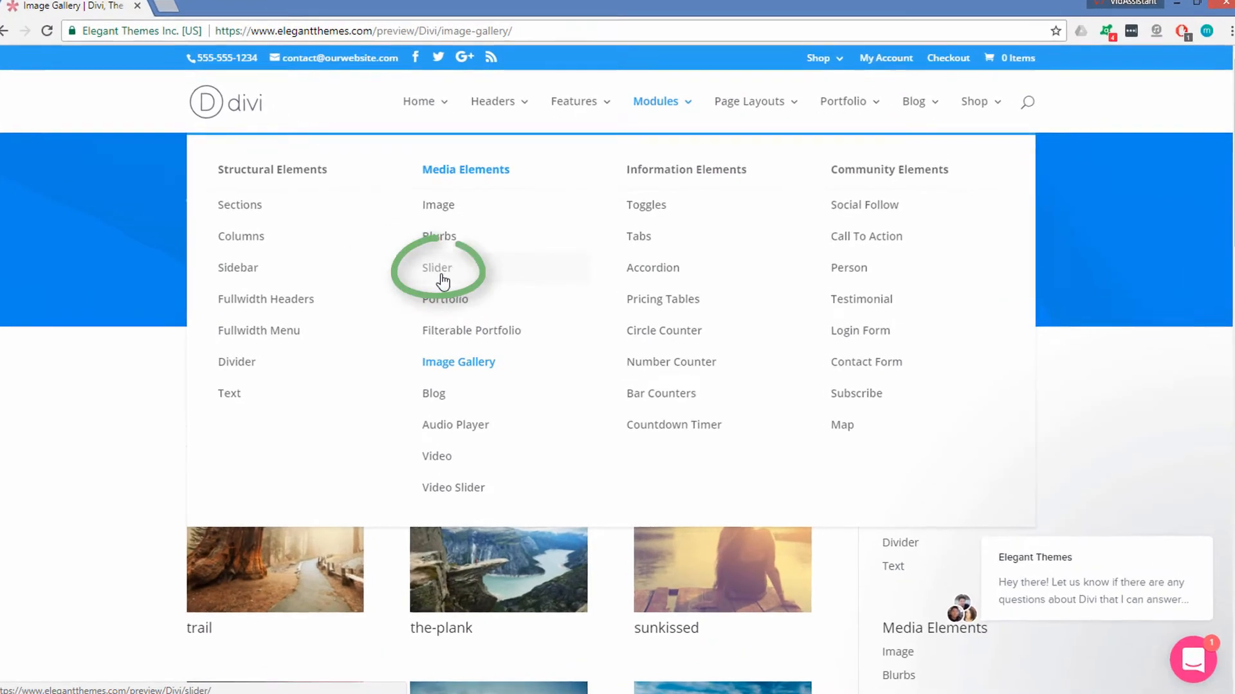
Step: Look over the Slider and Contact Form module pages on the Divi demo site
{"action": "left_click", "coordinate": [443, 277]}
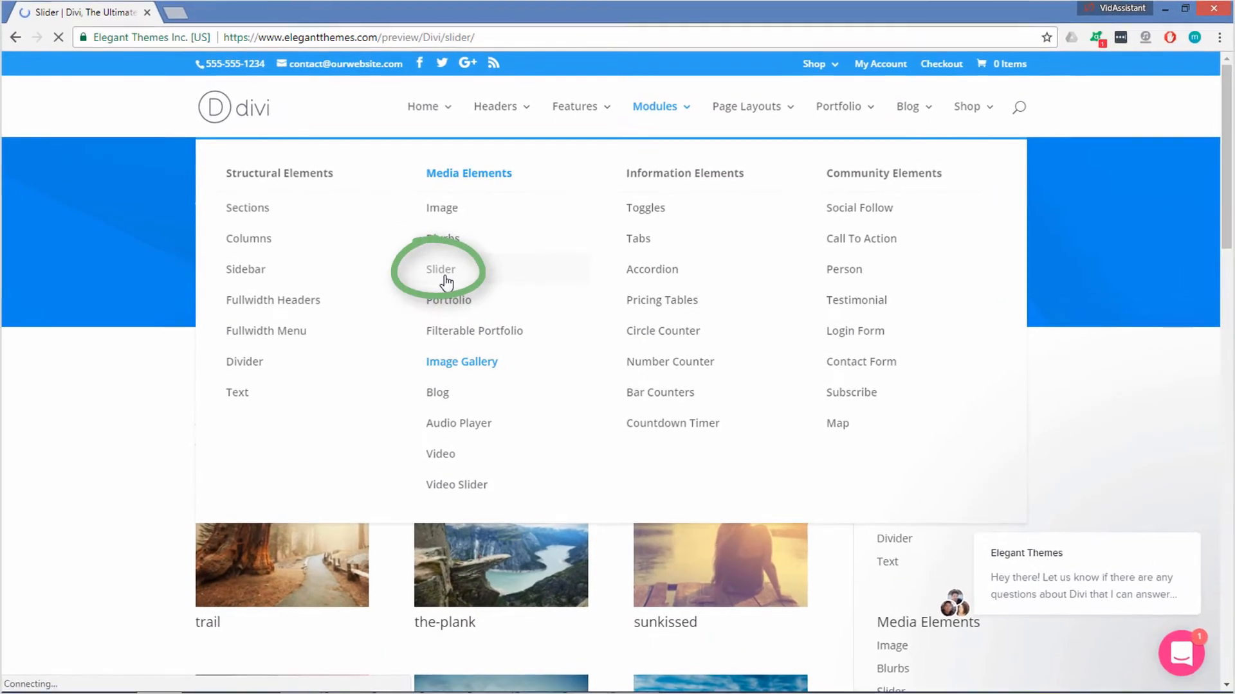
{"action": "left_click_drag", "start_coordinate": [1233, 149], "coordinate": [1229, 598]}
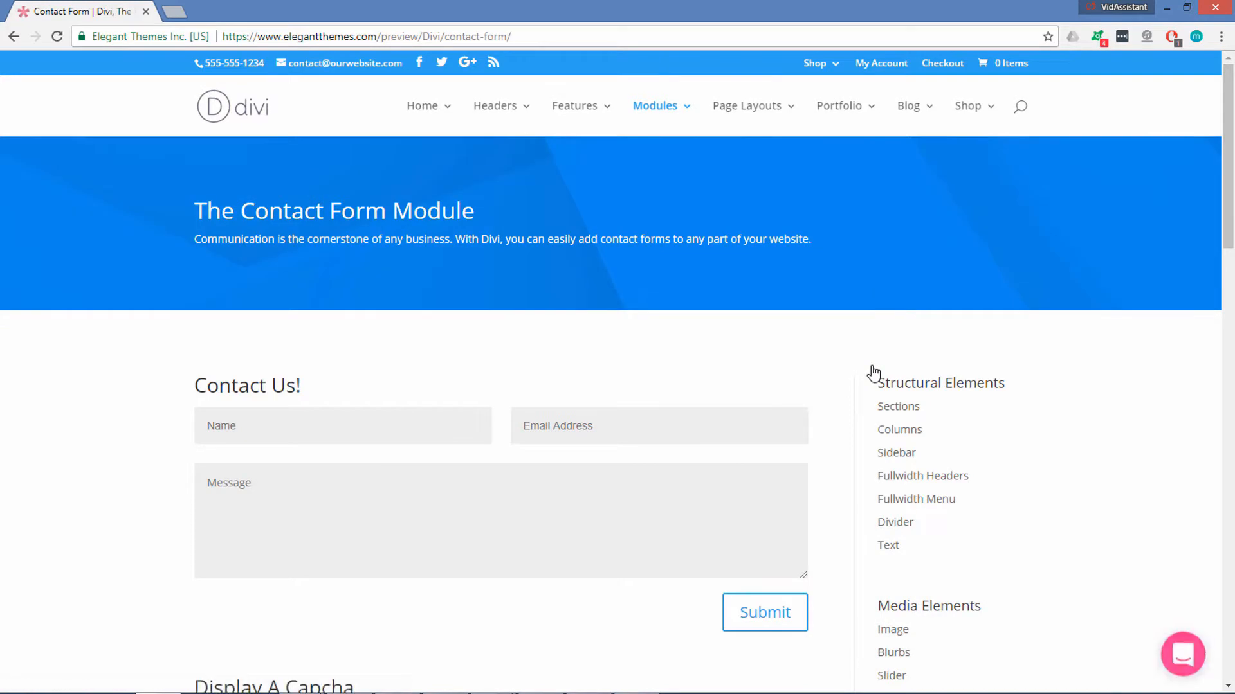
{"action": "left_click_drag", "start_coordinate": [1229, 148], "coordinate": [1233, 205]}
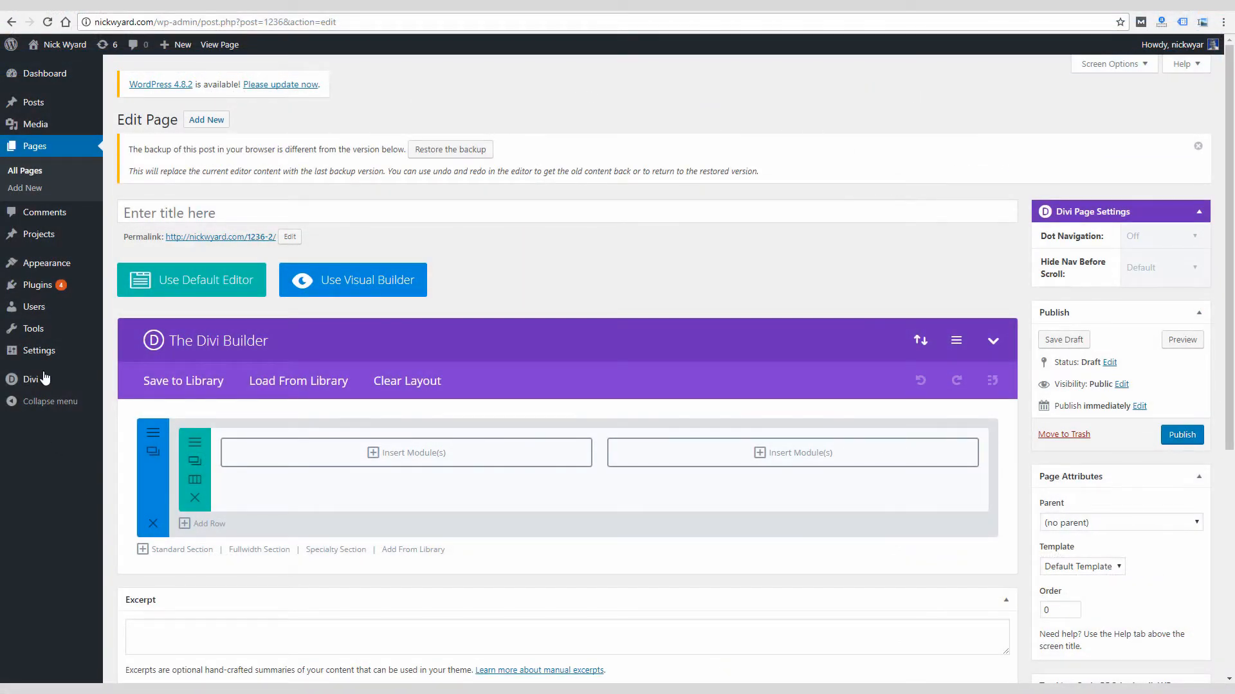
{"action": "mouse_move", "coordinate": [48, 90]}
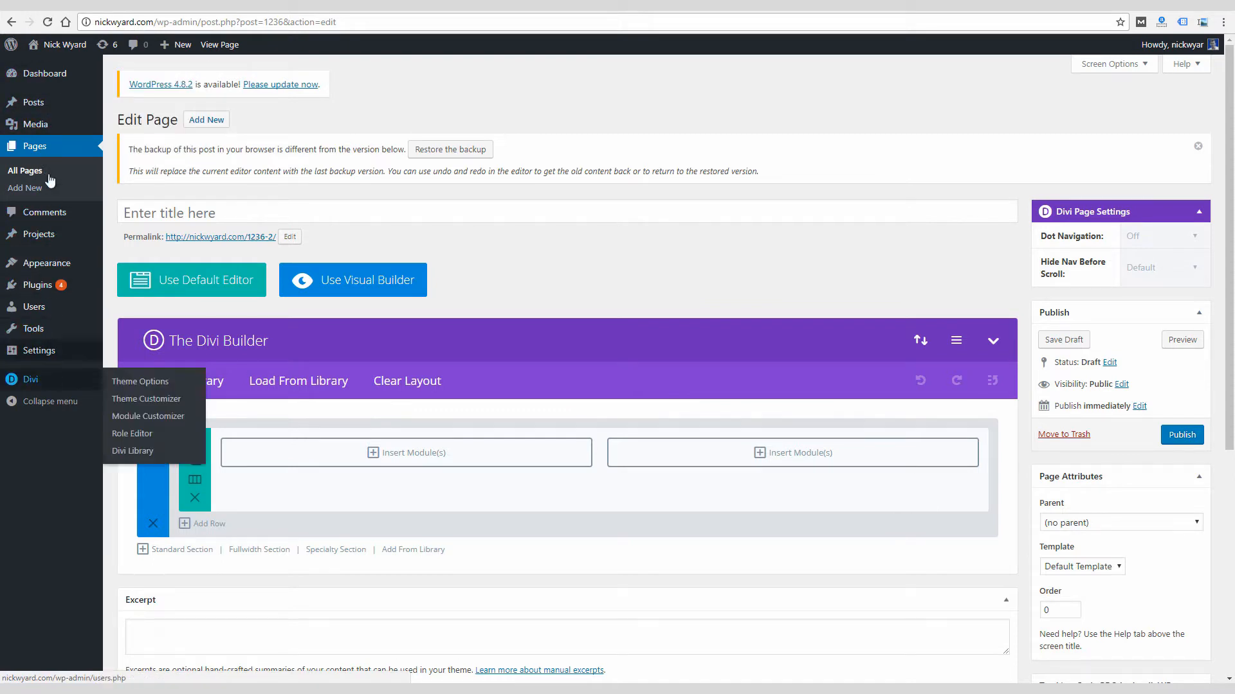
{"action": "mouse_move", "coordinate": [46, 349]}
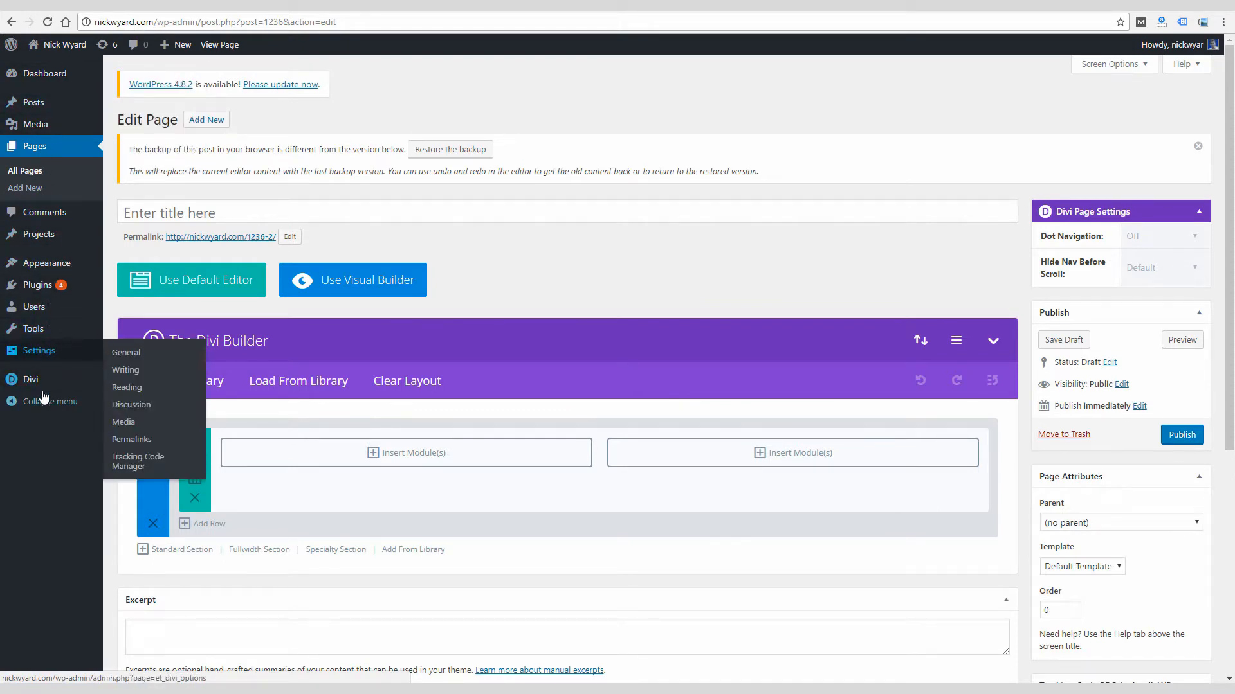
{"action": "mouse_move", "coordinate": [43, 390]}
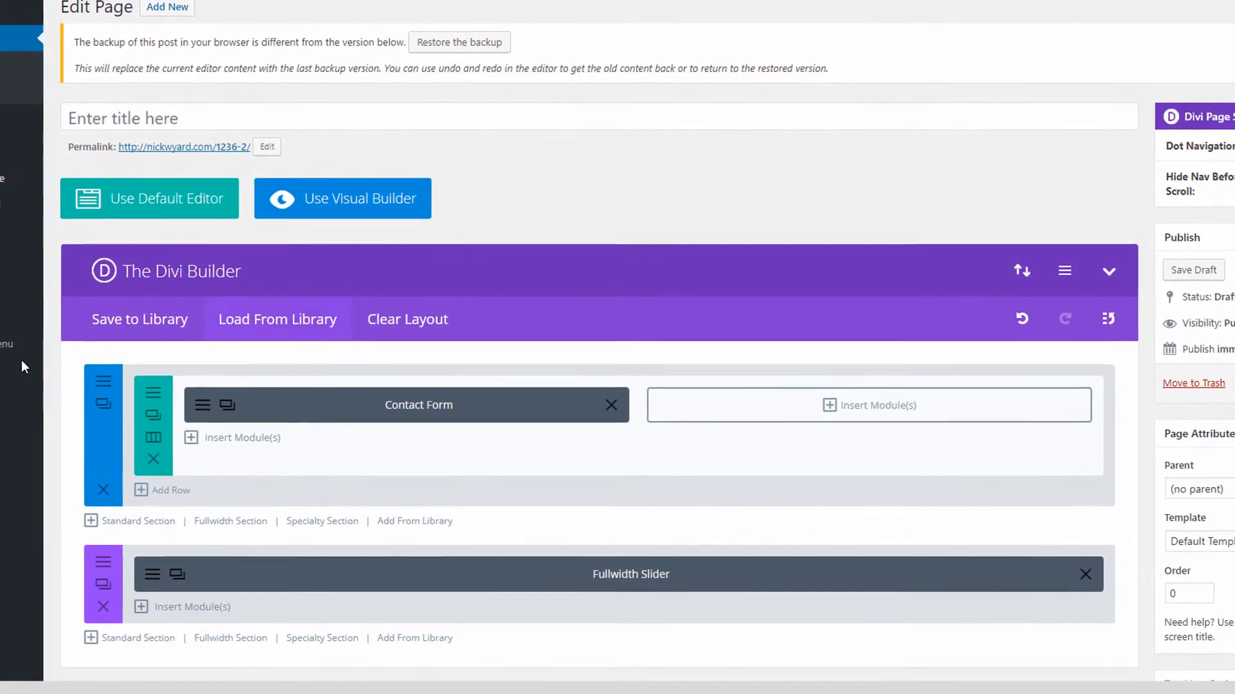
{"action": "mouse_move", "coordinate": [22, 320]}
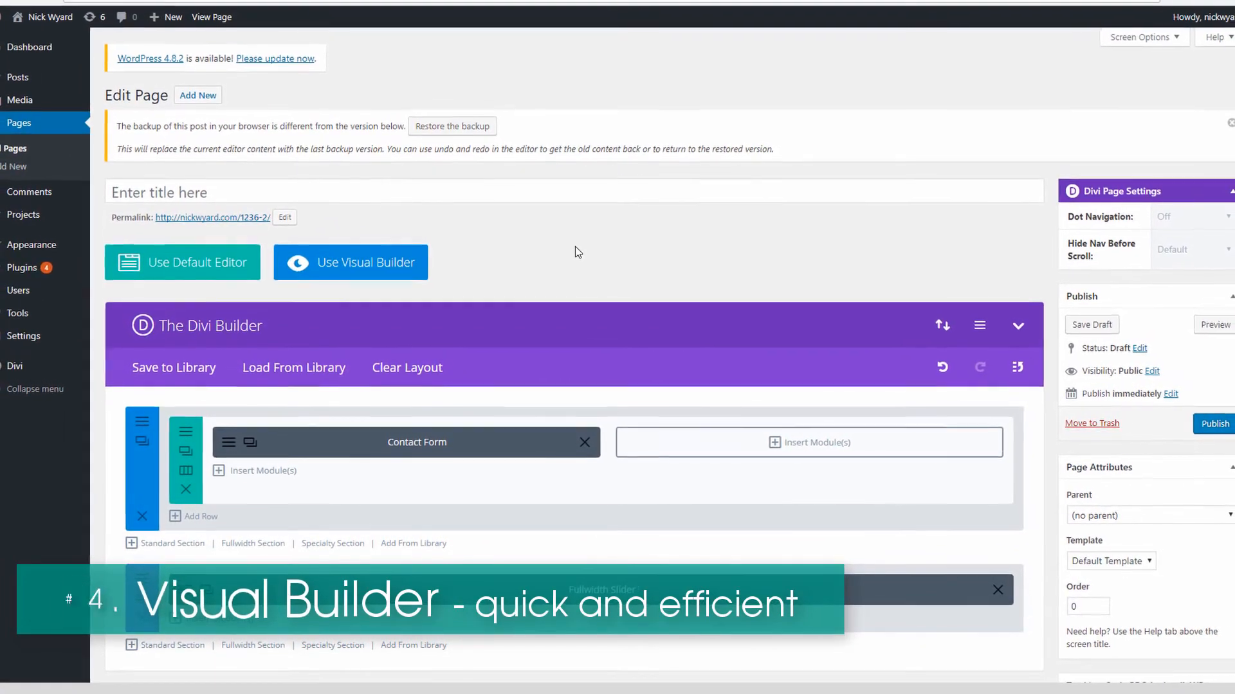
{"action": "mouse_move", "coordinate": [93, 318]}
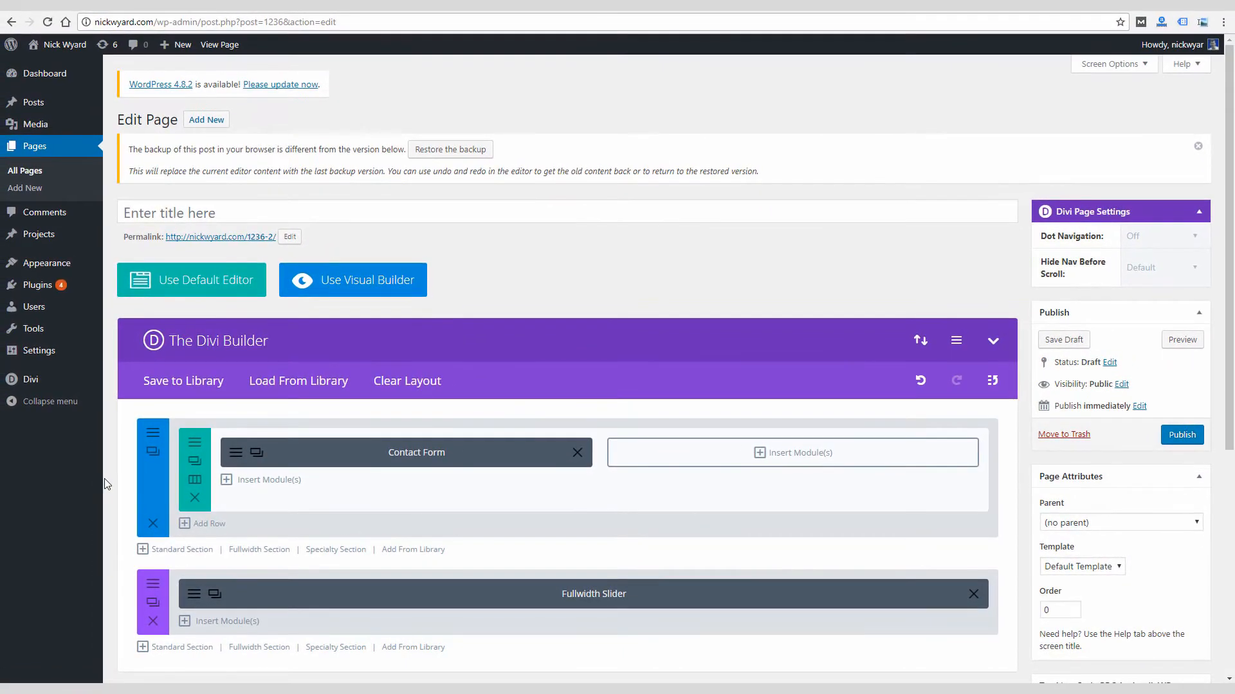
Step: Examine the content settings of the Contact Form module in the row's first column and close them
{"action": "scroll", "coordinate": [105, 484], "scroll_direction": "down", "scroll_amount": 1}
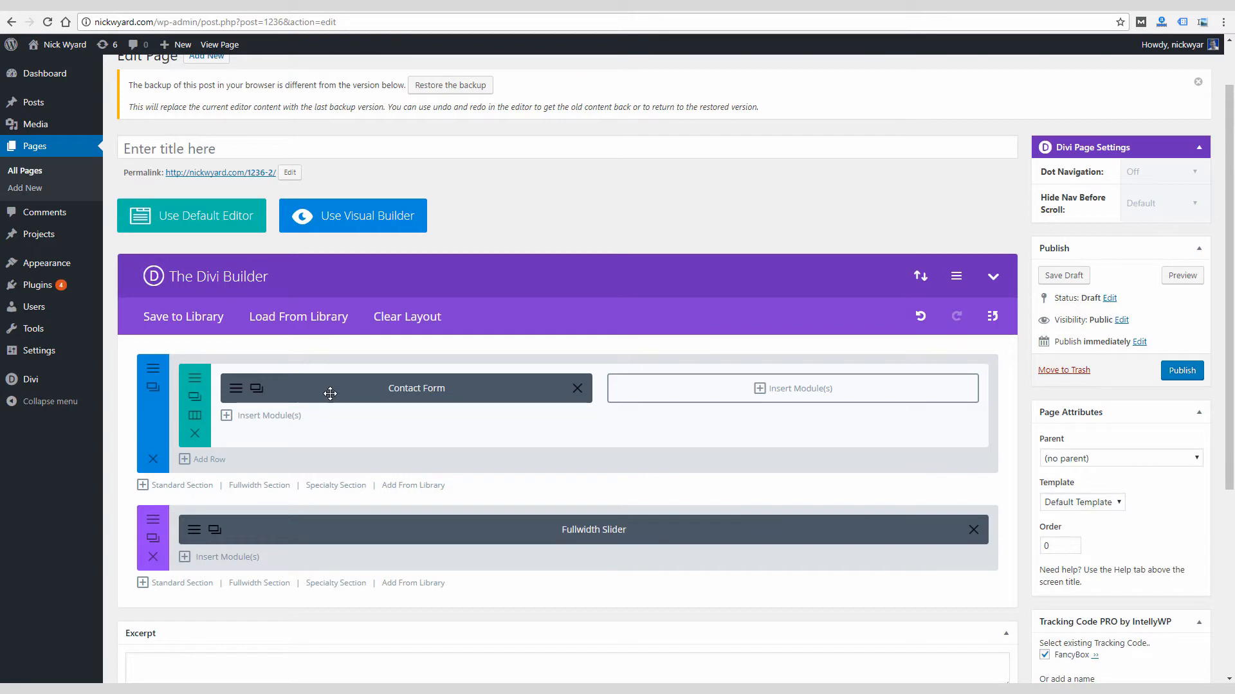
{"action": "left_click_drag", "start_coordinate": [481, 401], "coordinate": [276, 398]}
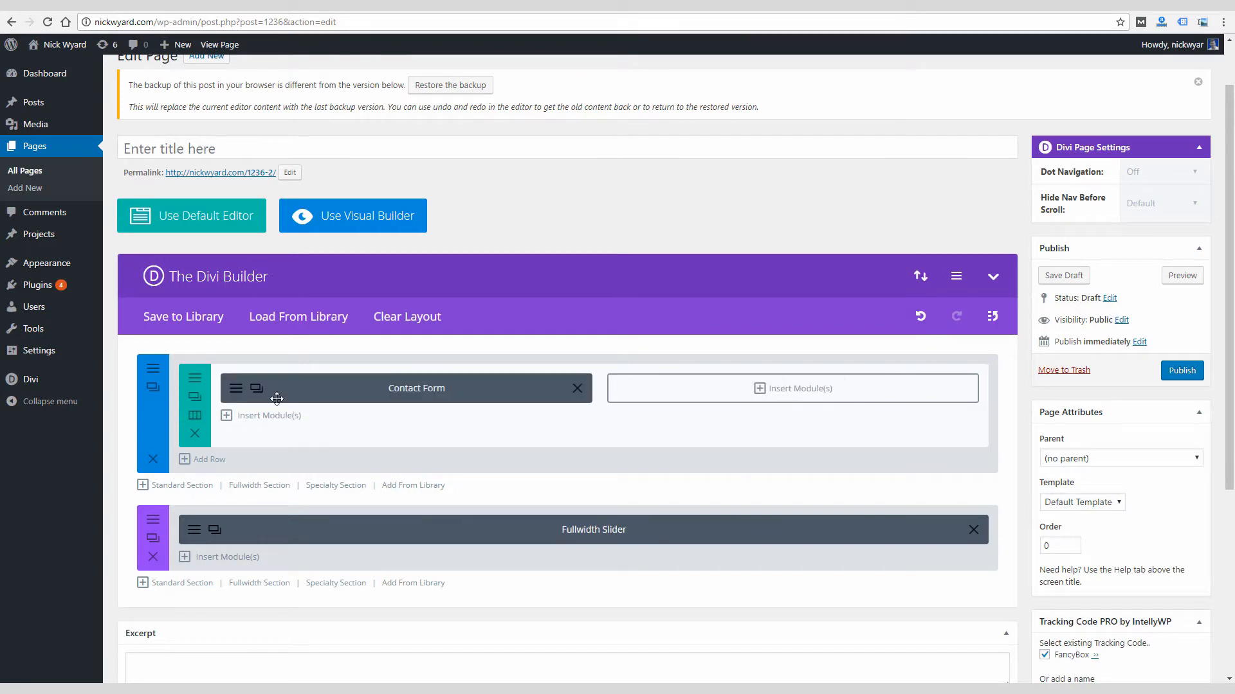
{"action": "left_click", "coordinate": [237, 393]}
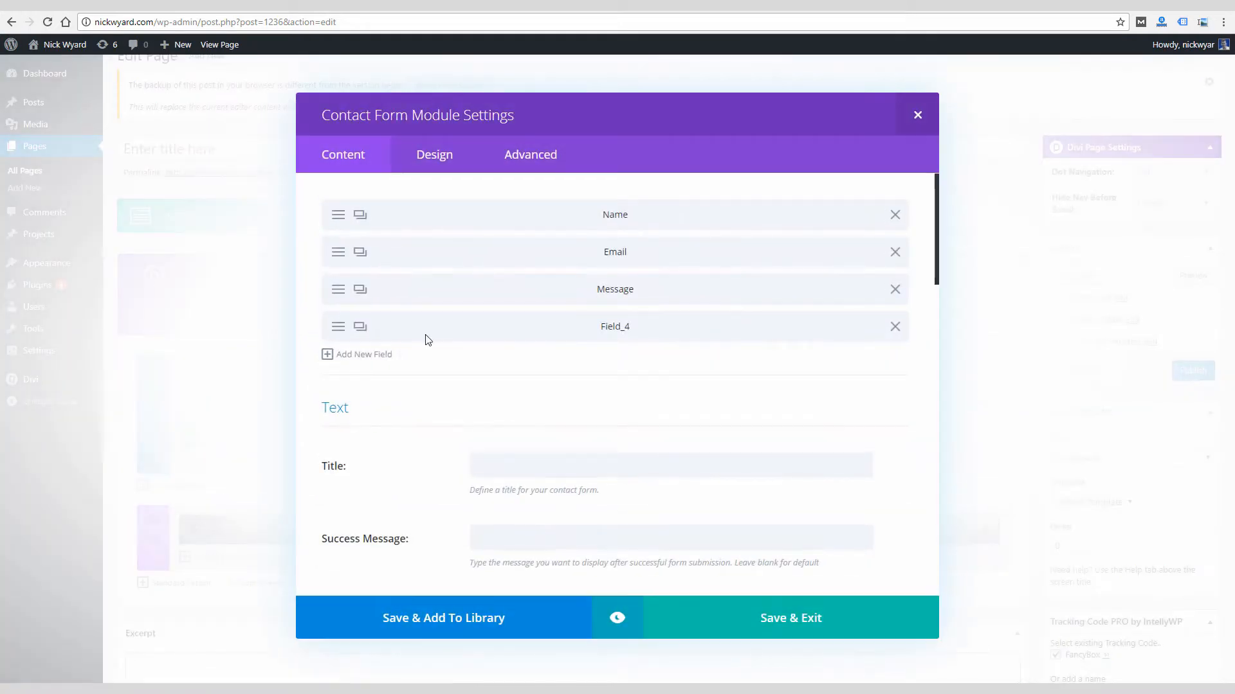
{"action": "left_click", "coordinate": [915, 116]}
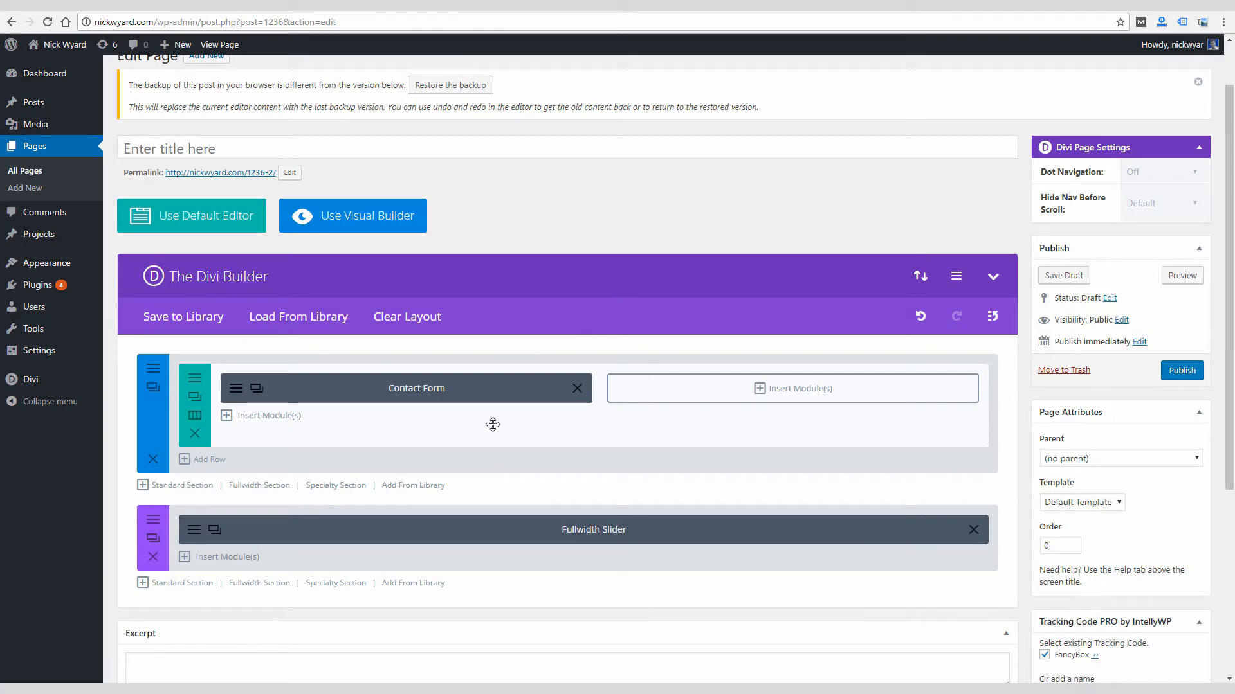
Step: Open the untitled sample page in the Visual Builder and dismiss the welcome message to start building
{"action": "left_click", "coordinate": [407, 228]}
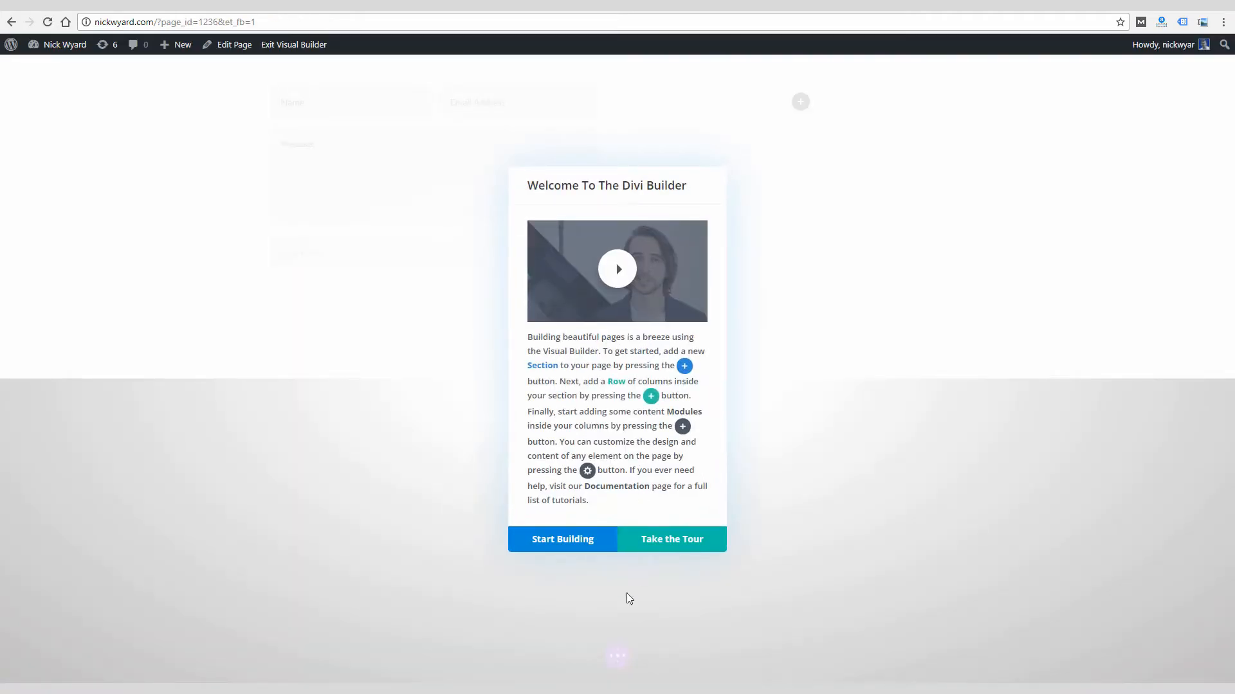
{"action": "left_click", "coordinate": [581, 546]}
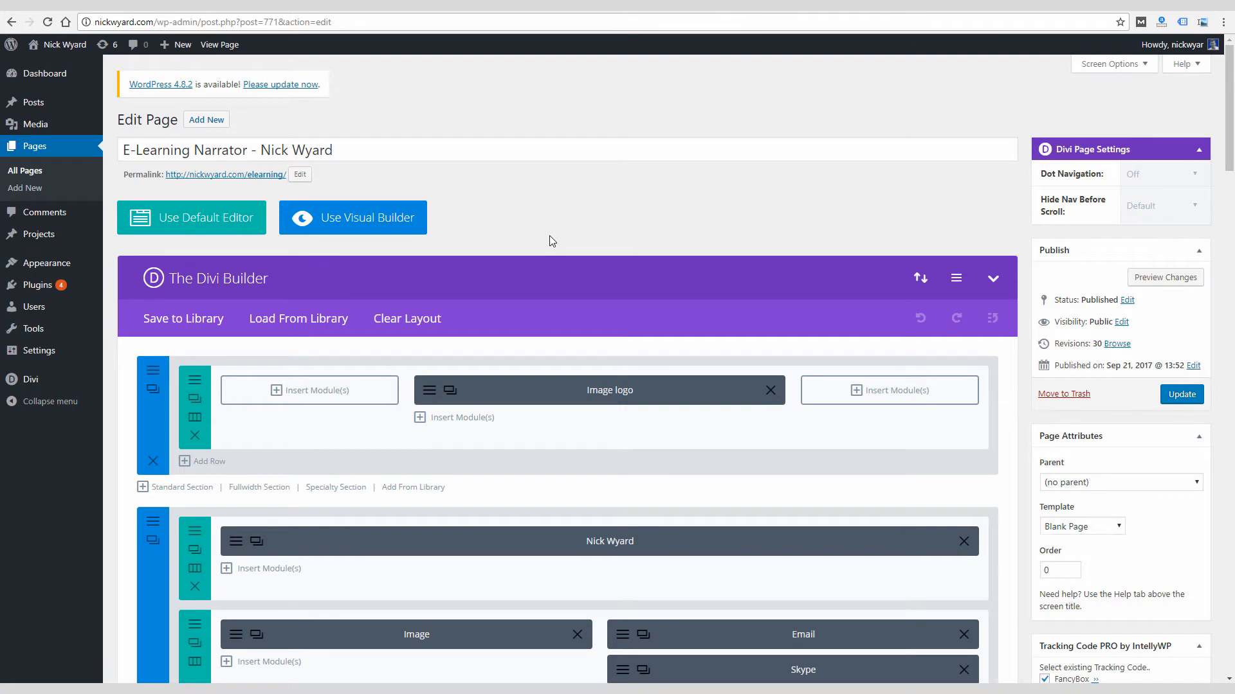
Step: Open the E-Learning narrator page in the Visual Builder and inspect the editing controls of its sections, rows and modules
{"action": "left_click", "coordinate": [396, 222]}
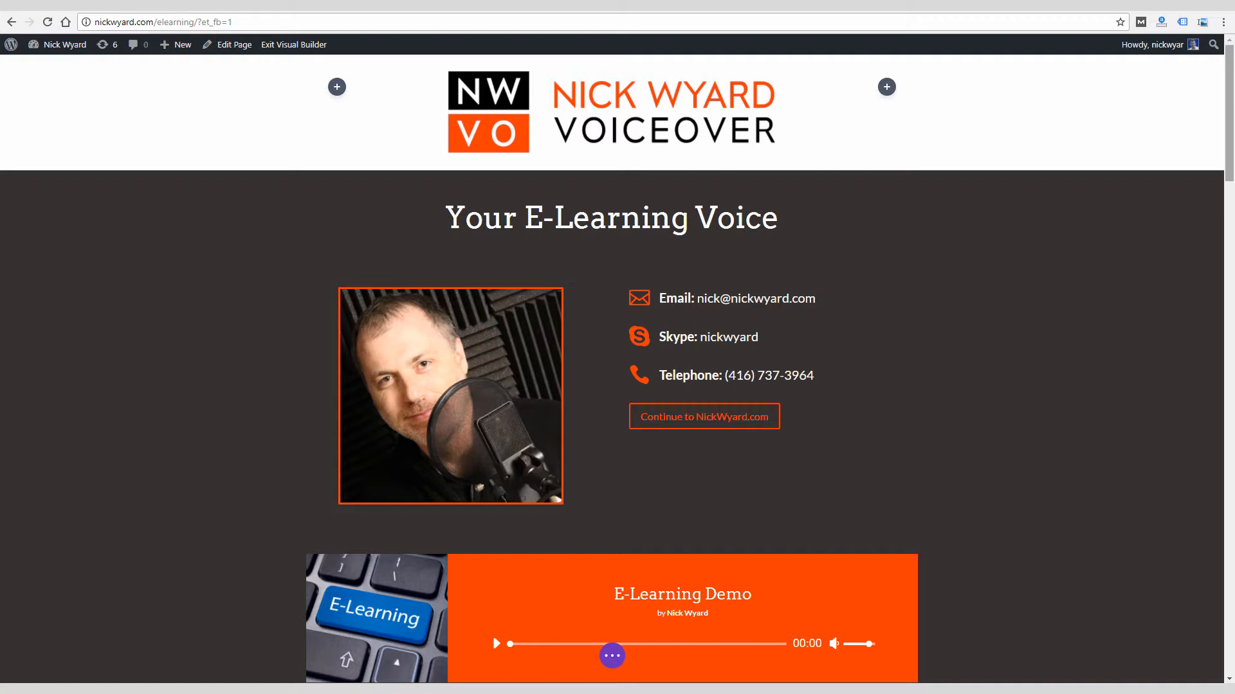
{"action": "mouse_move", "coordinate": [226, 332]}
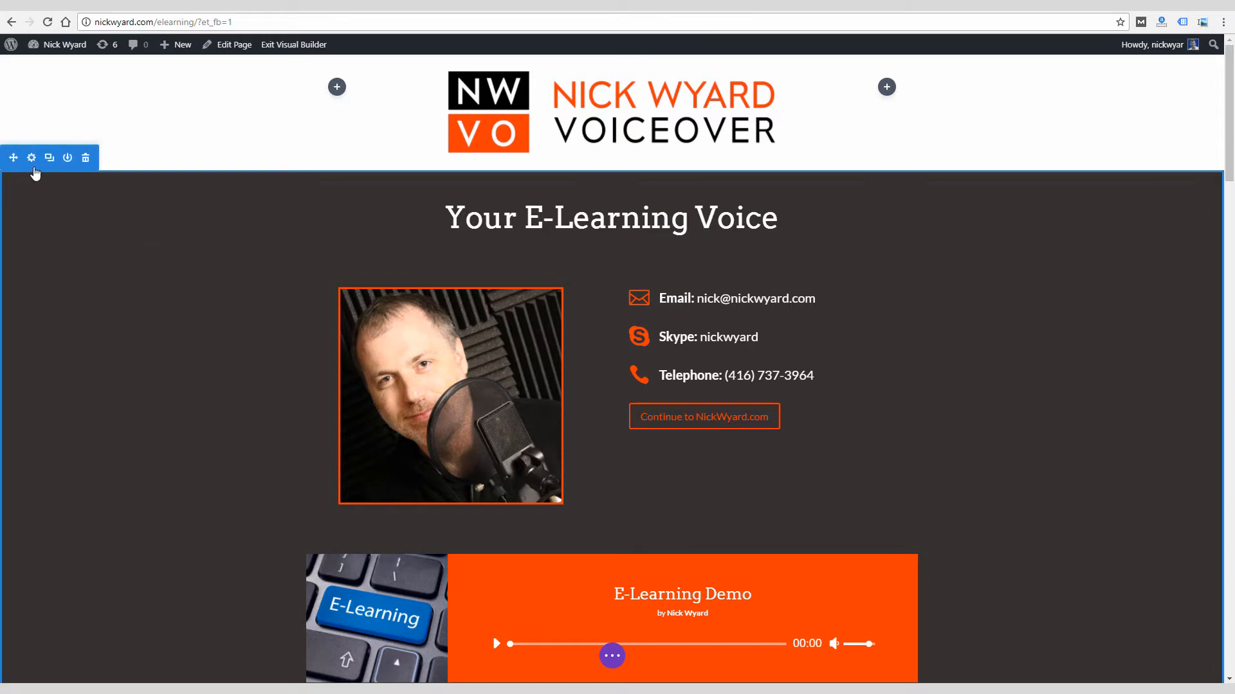
{"action": "mouse_move", "coordinate": [394, 292]}
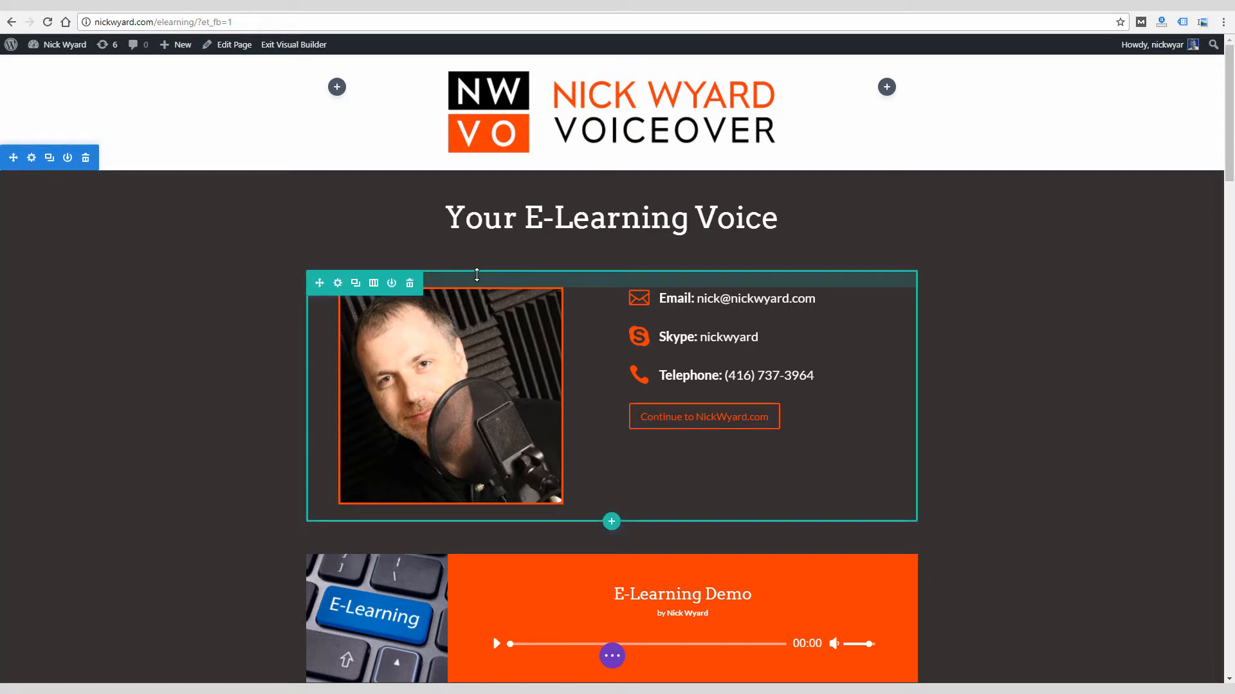
{"action": "scroll", "coordinate": [581, 384], "scroll_direction": "down", "scroll_amount": 2}
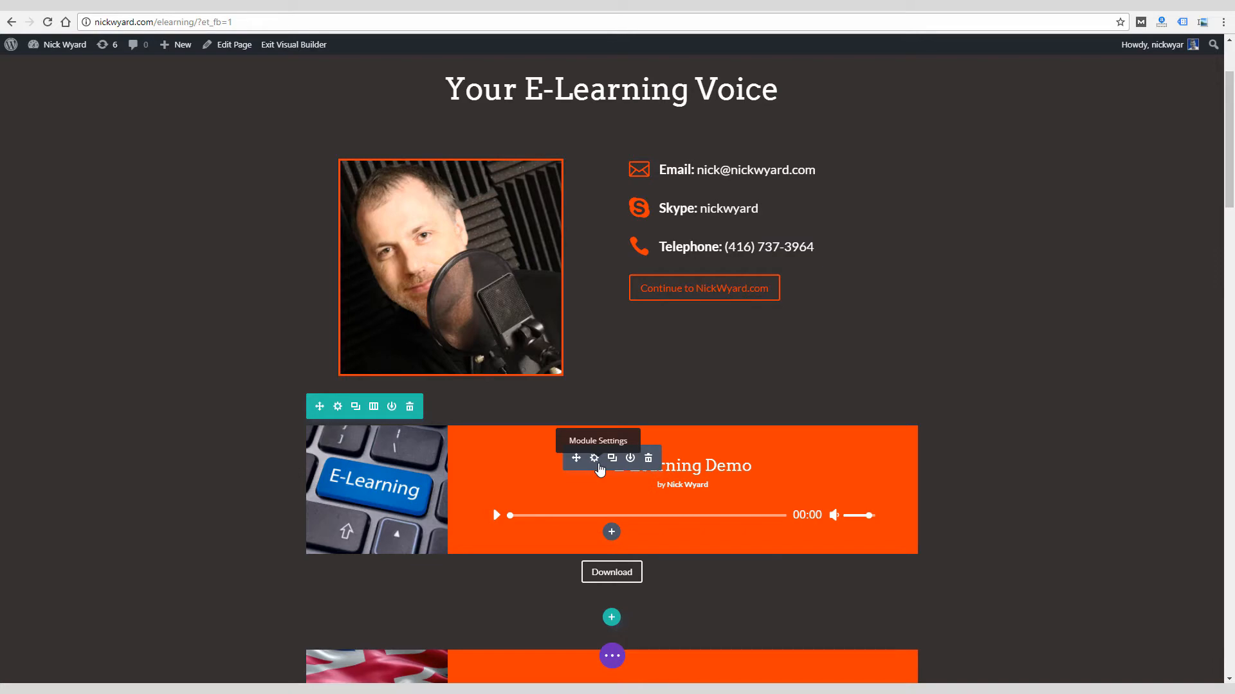
Step: Move the British E-Learning Demo audio player up, closer to the first demo's Download button
{"action": "scroll", "coordinate": [453, 482], "scroll_direction": "down", "scroll_amount": 4}
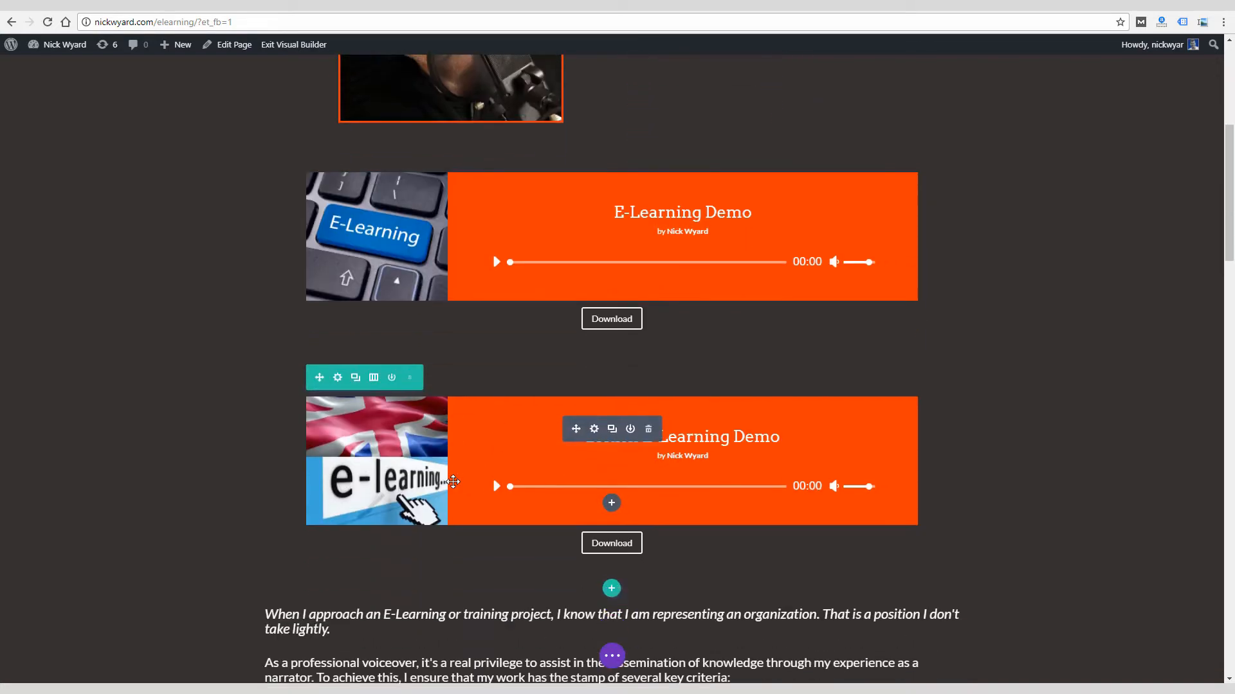
{"action": "mouse_move", "coordinate": [461, 432]}
{"action": "left_mouse_down"}
{"action": "mouse_move", "coordinate": [470, 226]}
{"action": "mouse_move", "coordinate": [456, 377]}
{"action": "left_mouse_up"}
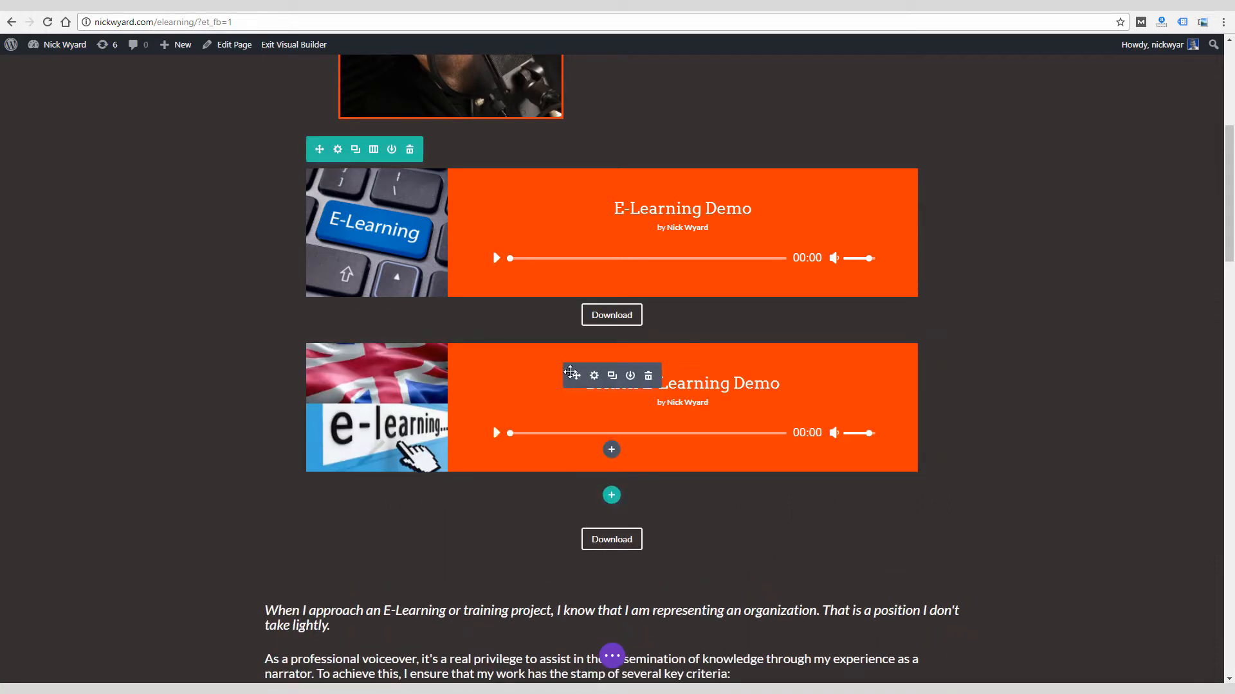
Step: Examine the British E-Learning Demo's audio settings, moving the settings window clear of the page content and shrinking it before closing it
{"action": "left_click", "coordinate": [594, 376]}
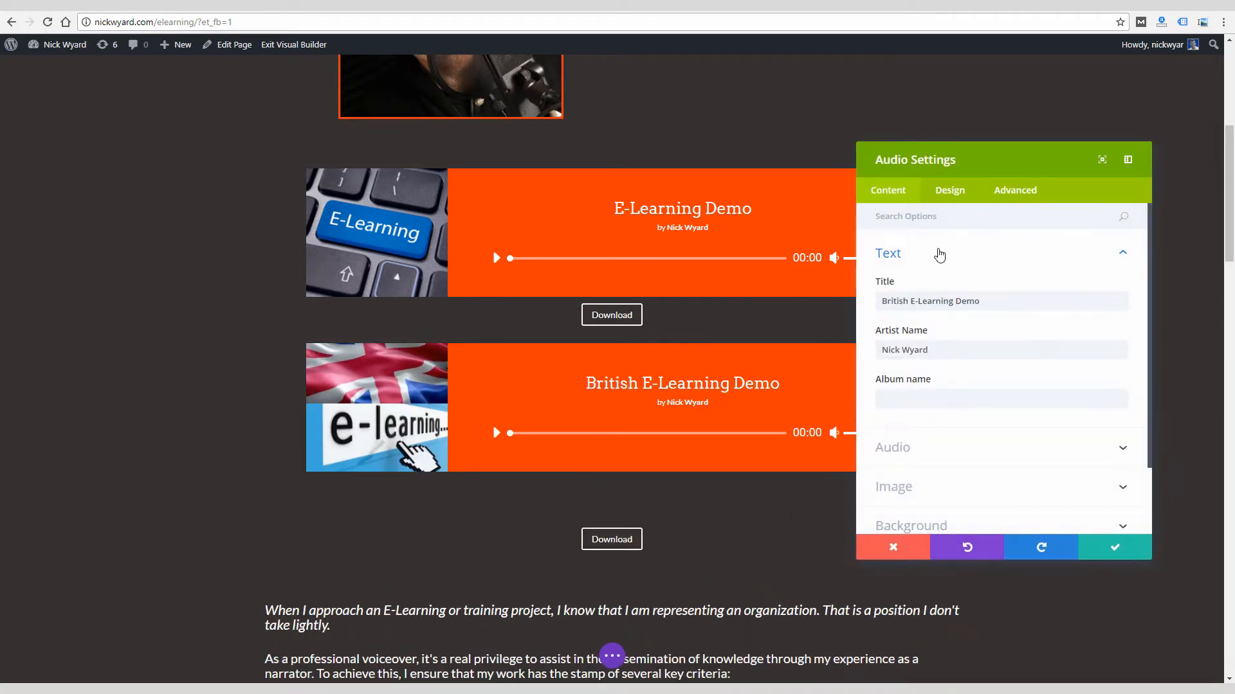
{"action": "left_click_drag", "start_coordinate": [878, 160], "coordinate": [29, 80]}
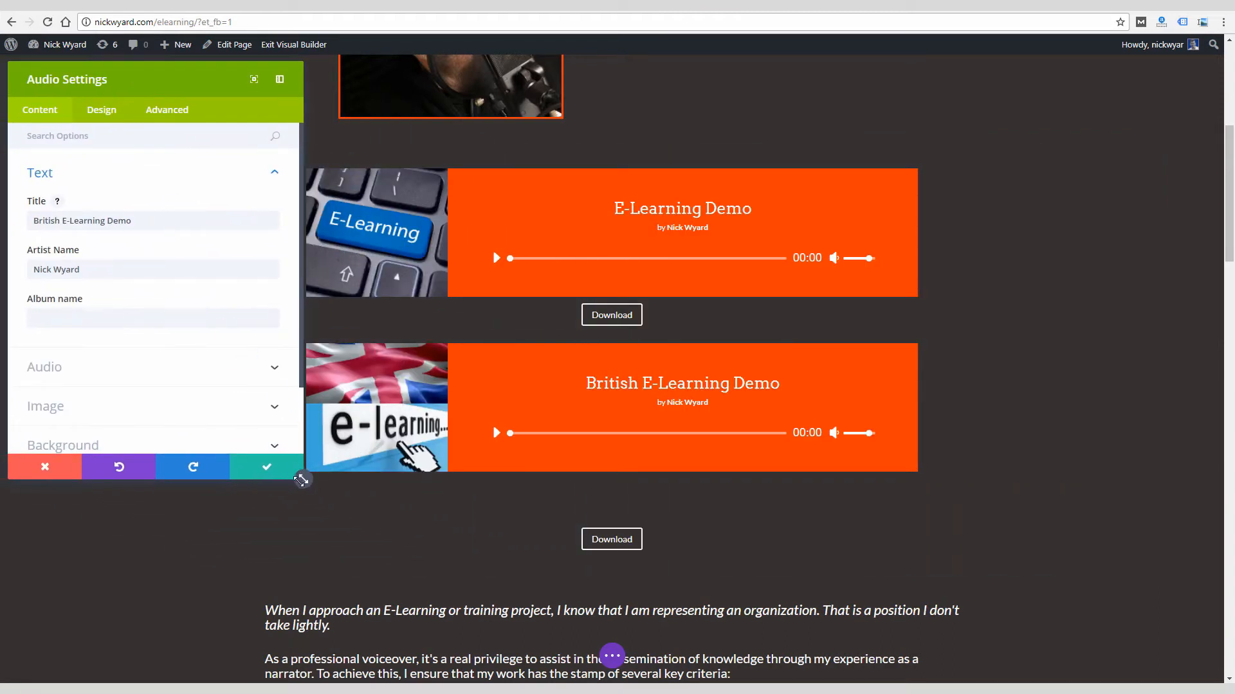
{"action": "left_click_drag", "start_coordinate": [301, 481], "coordinate": [284, 361]}
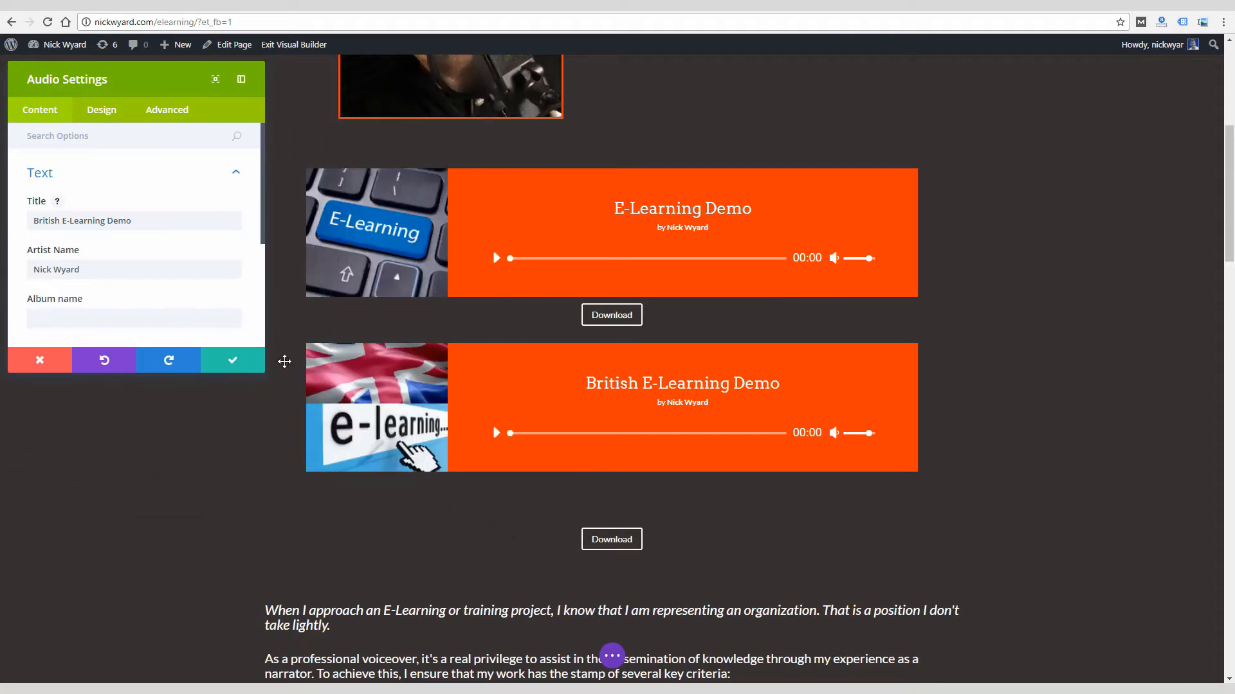
{"action": "scroll", "coordinate": [256, 367], "scroll_direction": "down", "scroll_amount": 2}
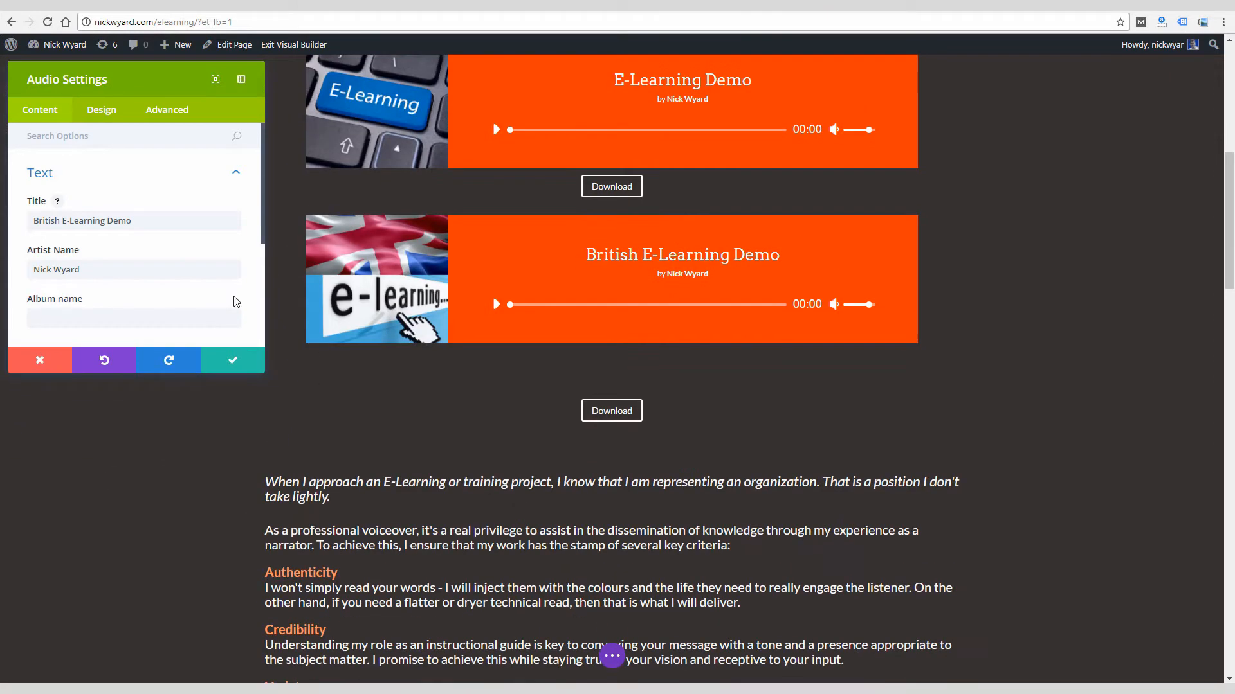
{"action": "left_click", "coordinate": [434, 412]}
Step: Delete "riteria:" from the end of the paragraph beginning "As a professional voiceover" and review the rest of the page
{"action": "scroll", "coordinate": [435, 412], "scroll_direction": "down", "scroll_amount": 3}
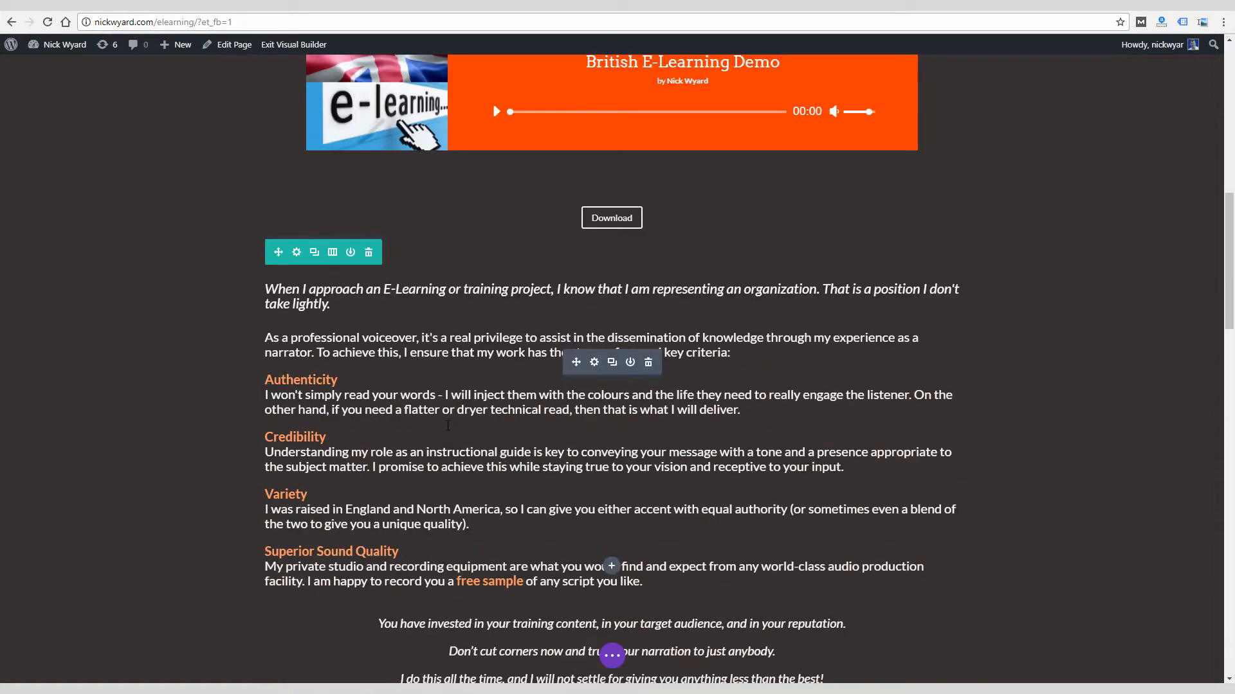
{"action": "left_click", "coordinate": [398, 341]}
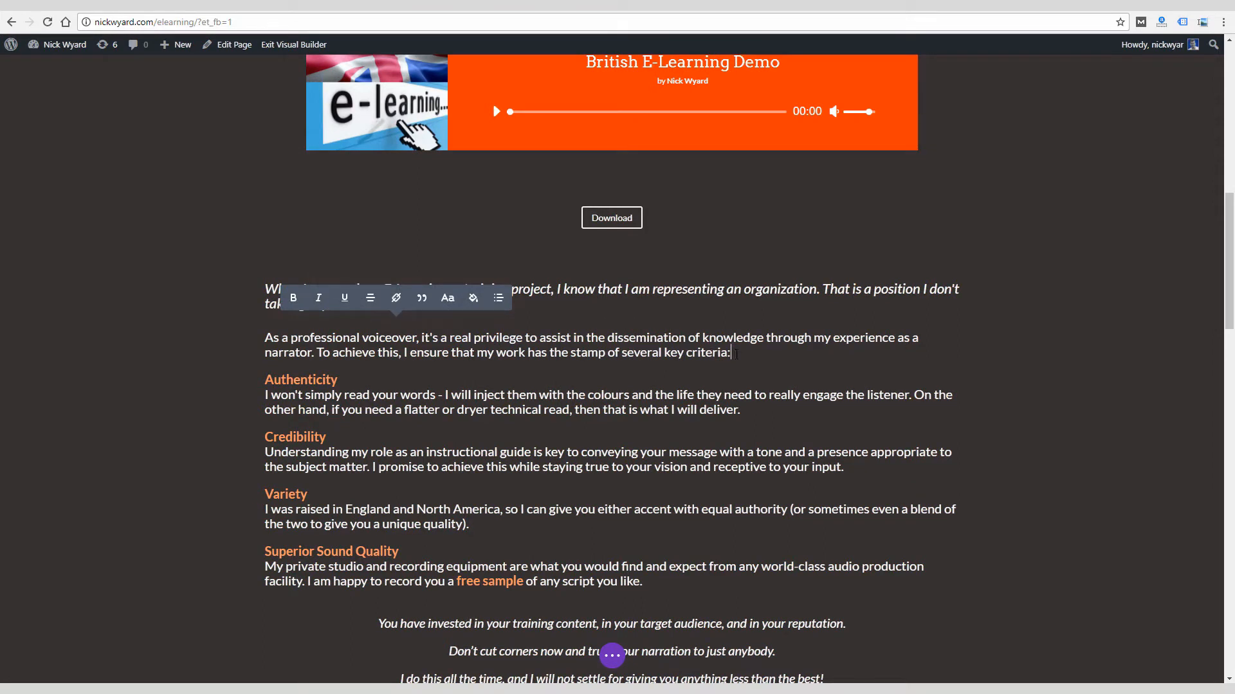
{"action": "key", "text": "BackSpace"}
{"action": "key", "text": "BackSpace"}
{"action": "scroll", "coordinate": [741, 353], "scroll_direction": "down", "scroll_amount": 15}
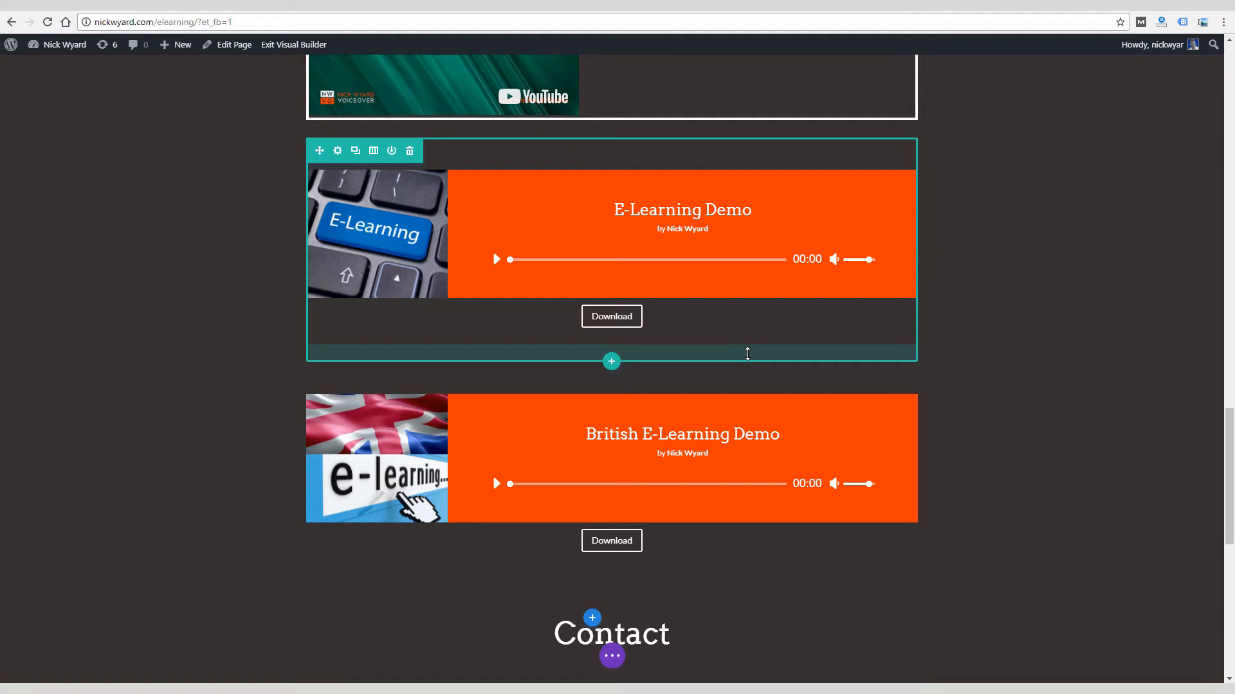
{"action": "scroll", "coordinate": [226, 458], "scroll_direction": "up", "scroll_amount": 10}
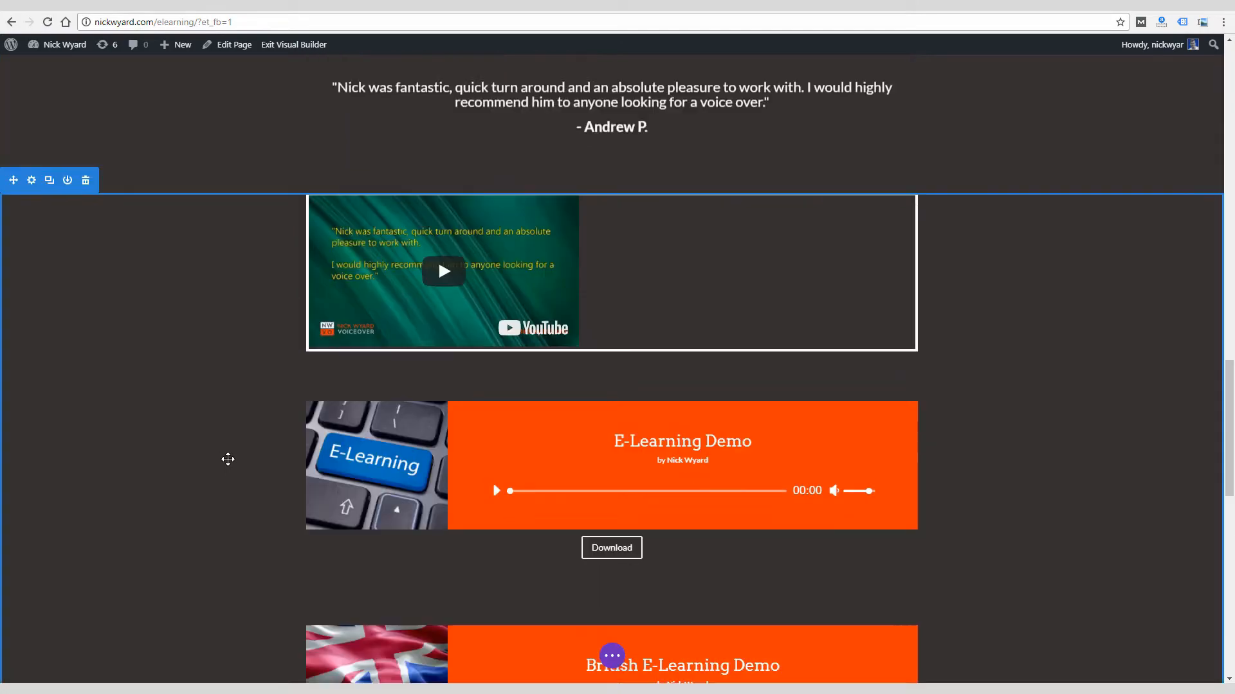
{"action": "scroll", "coordinate": [228, 458], "scroll_direction": "up", "scroll_amount": 12}
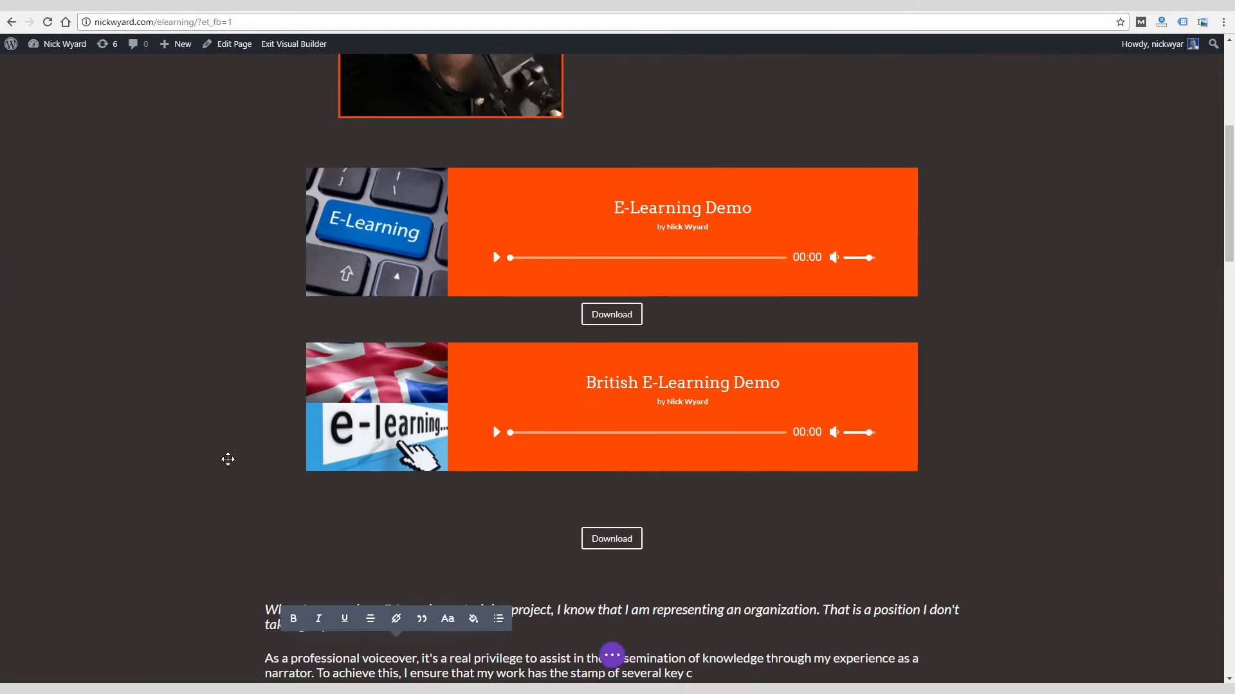
Step: Open the settings of the button below the telephone number, enlarging the settings window and moving it closer to the page content
{"action": "scroll", "coordinate": [228, 458], "scroll_direction": "up", "scroll_amount": 3}
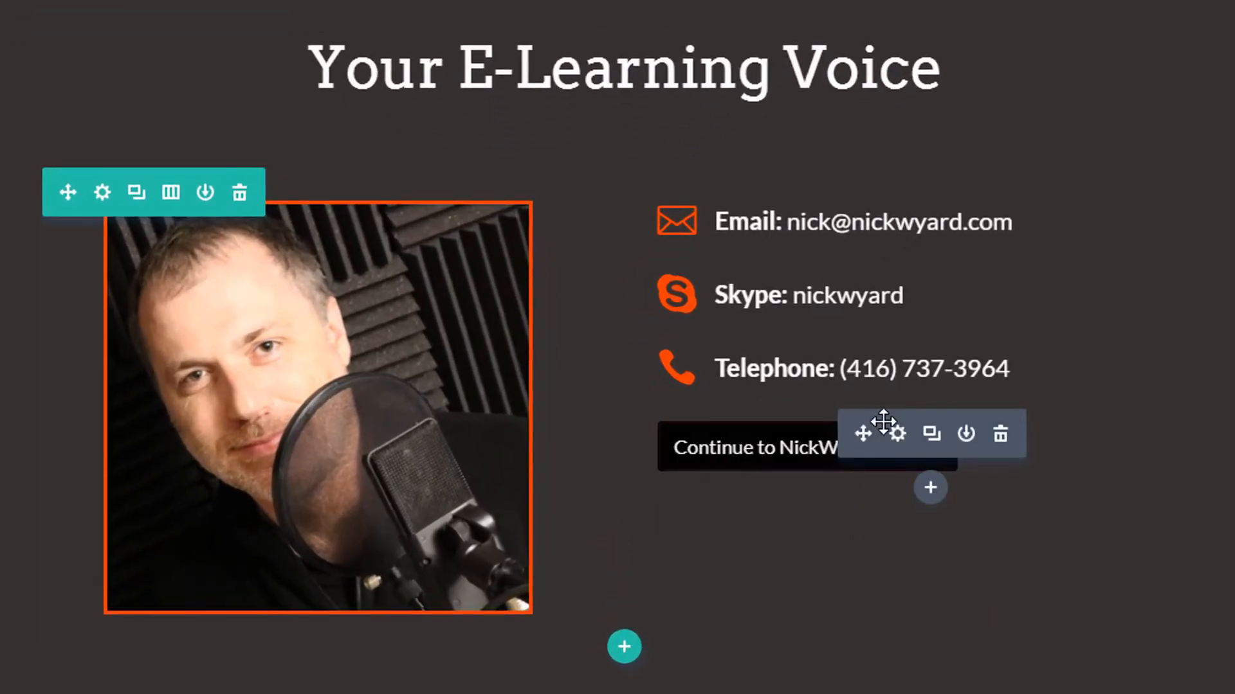
{"action": "left_click", "coordinate": [895, 435]}
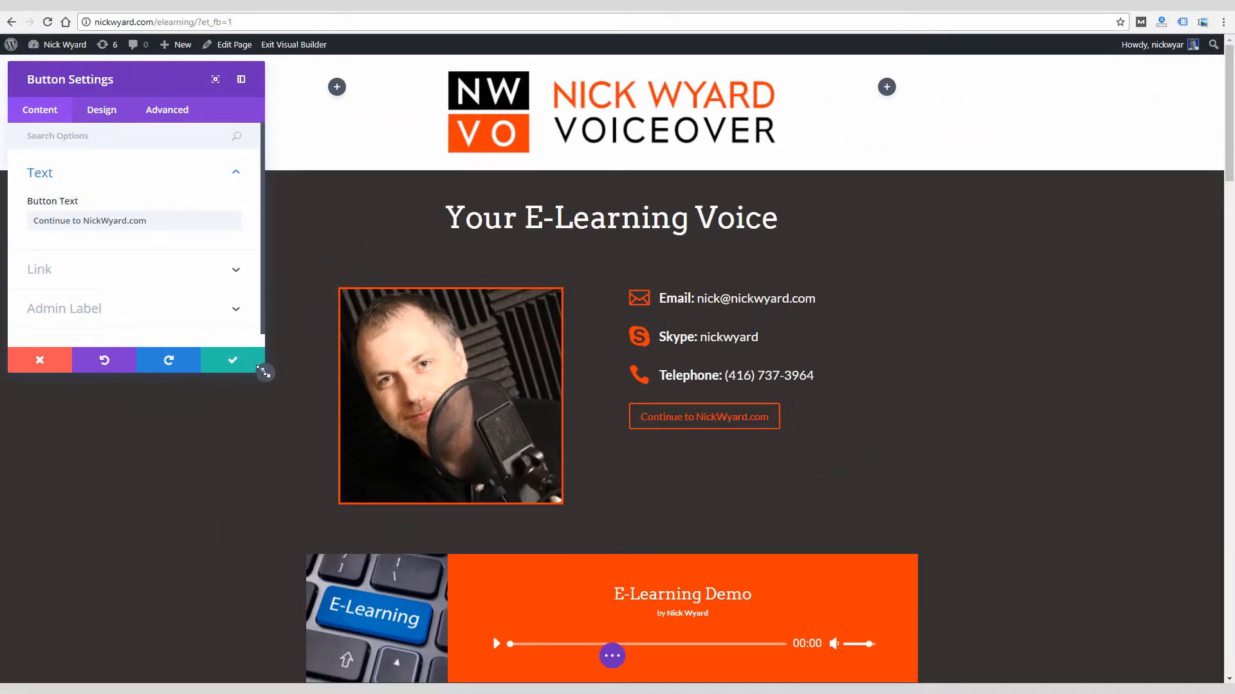
{"action": "left_click_drag", "start_coordinate": [266, 372], "coordinate": [318, 478]}
{"action": "left_click_drag", "start_coordinate": [223, 81], "coordinate": [489, 127]}
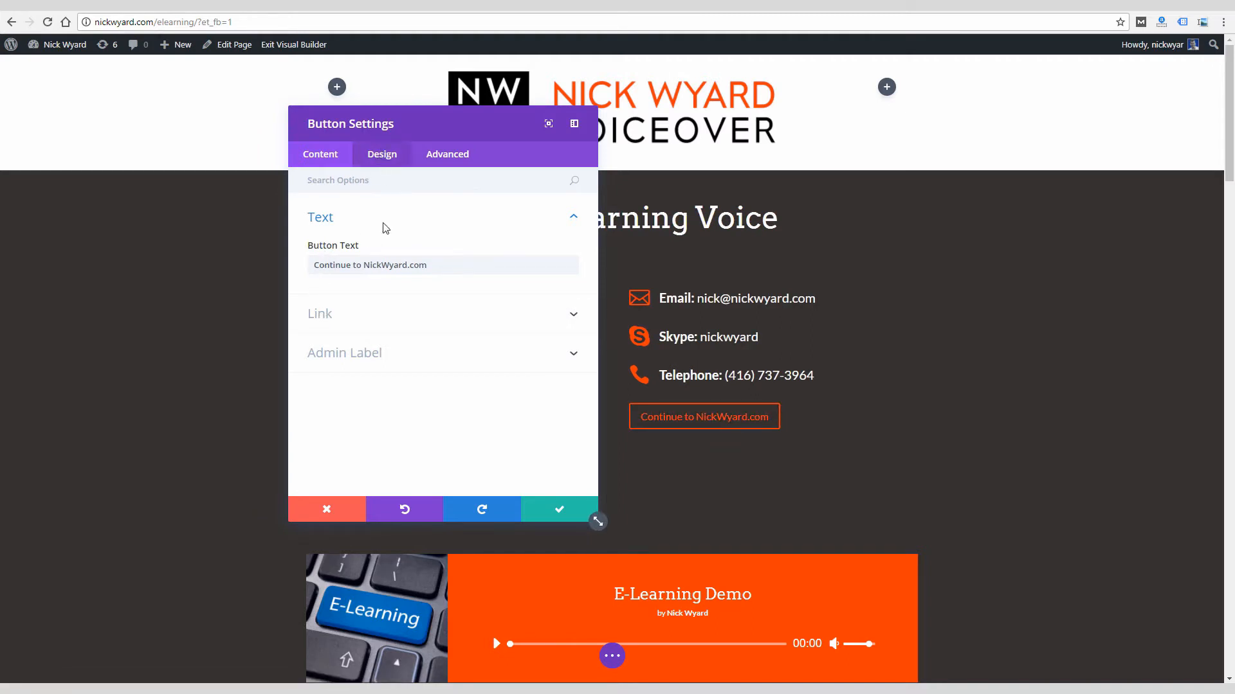
Step: Try the right alignment for the button in its design settings and return it to left alignment
{"action": "left_click", "coordinate": [382, 159]}
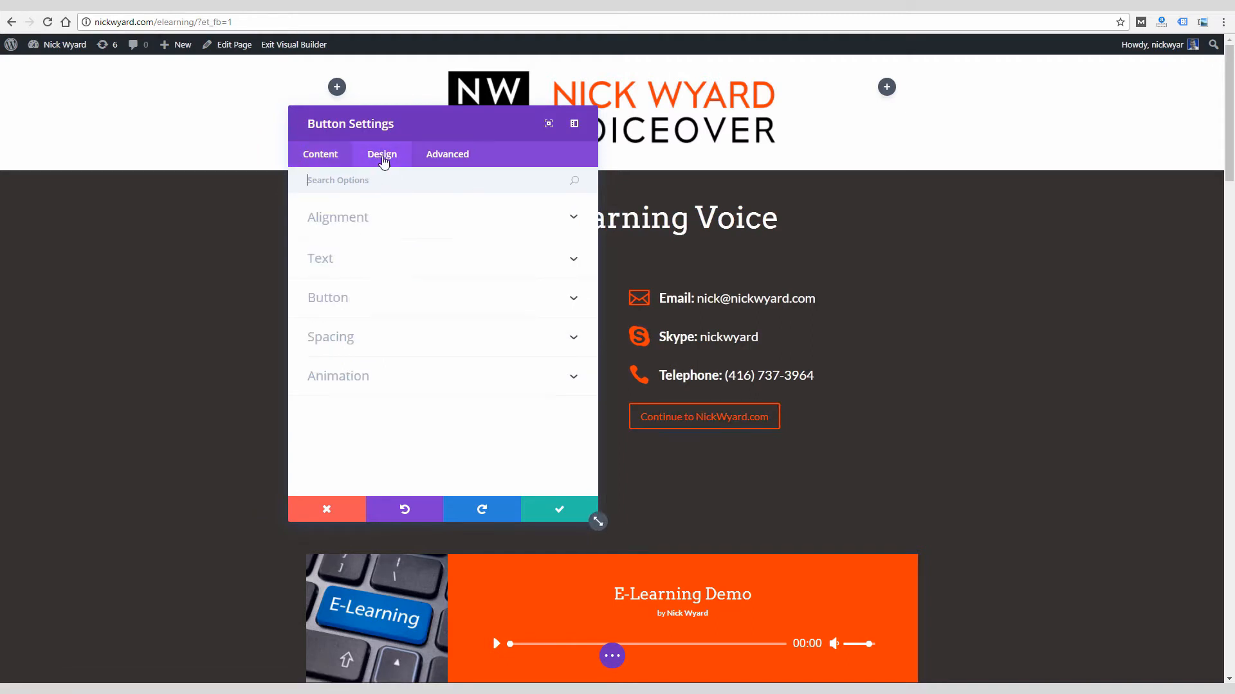
{"action": "left_click", "coordinate": [564, 218]}
{"action": "left_click", "coordinate": [537, 268]}
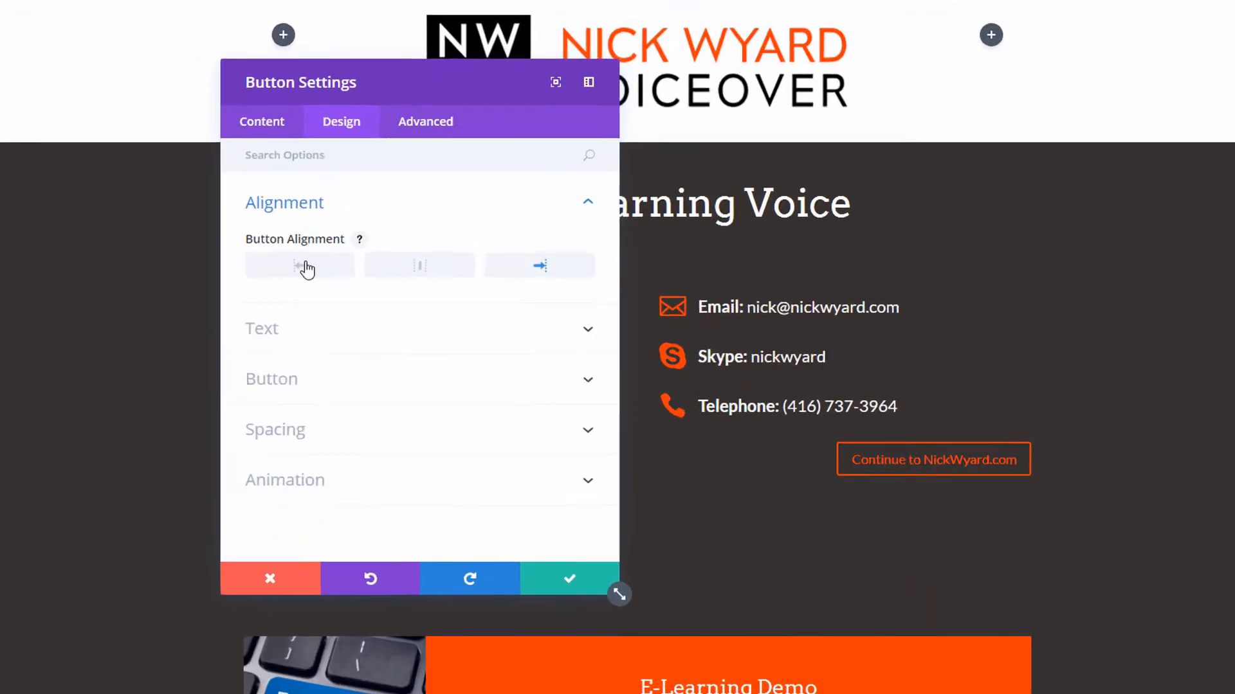
{"action": "left_click", "coordinate": [354, 270]}
{"action": "left_click", "coordinate": [438, 268]}
{"action": "left_click", "coordinate": [261, 279]}
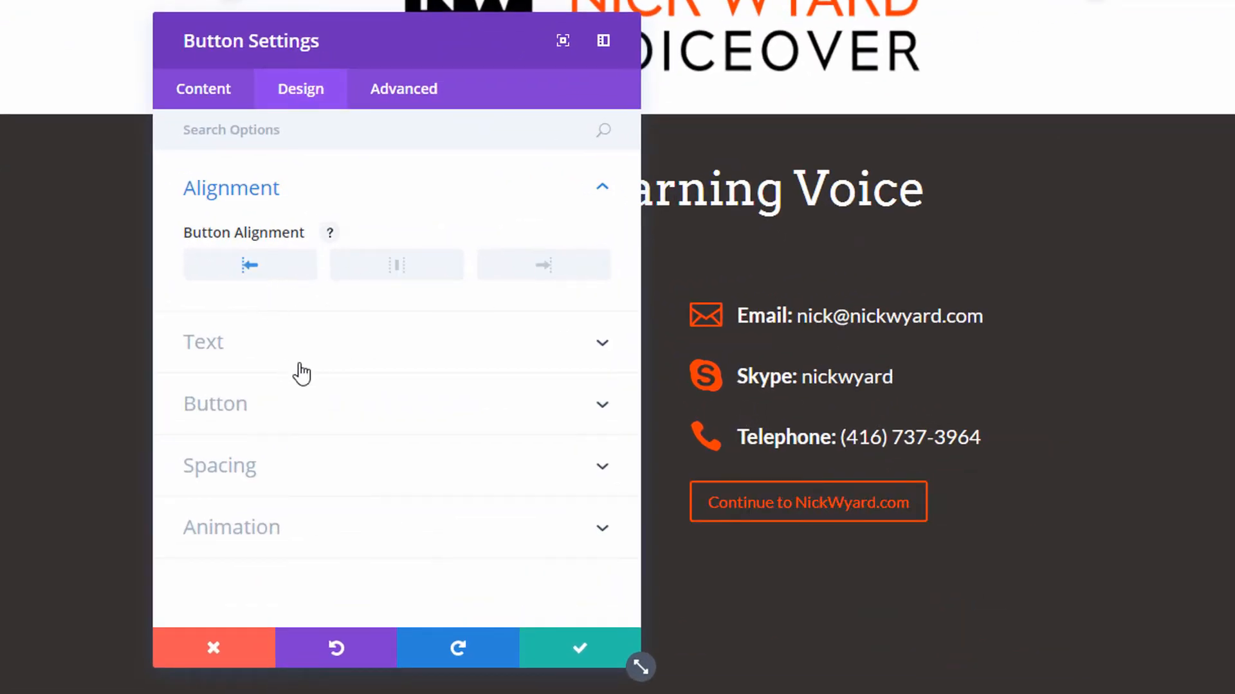
Step: Try the Light text color option for the button and return it to Dark
{"action": "left_click", "coordinate": [318, 350]}
{"action": "left_click", "coordinate": [369, 347]}
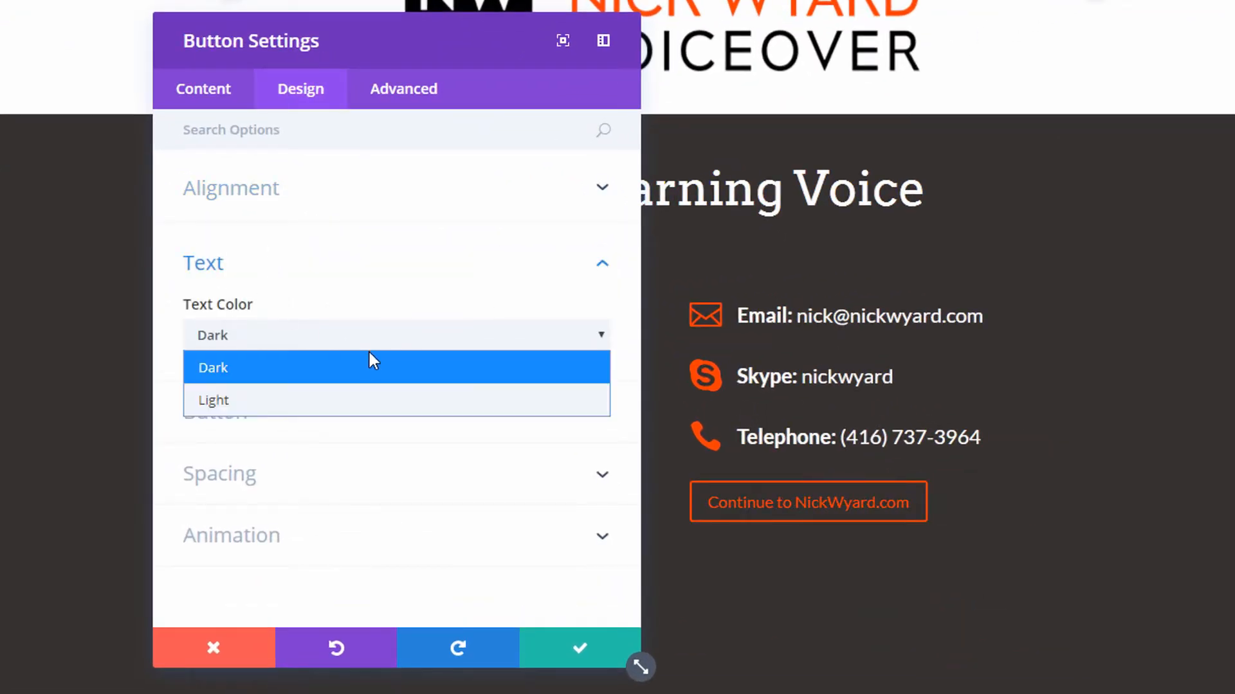
{"action": "left_click", "coordinate": [346, 395]}
{"action": "left_click", "coordinate": [345, 341]}
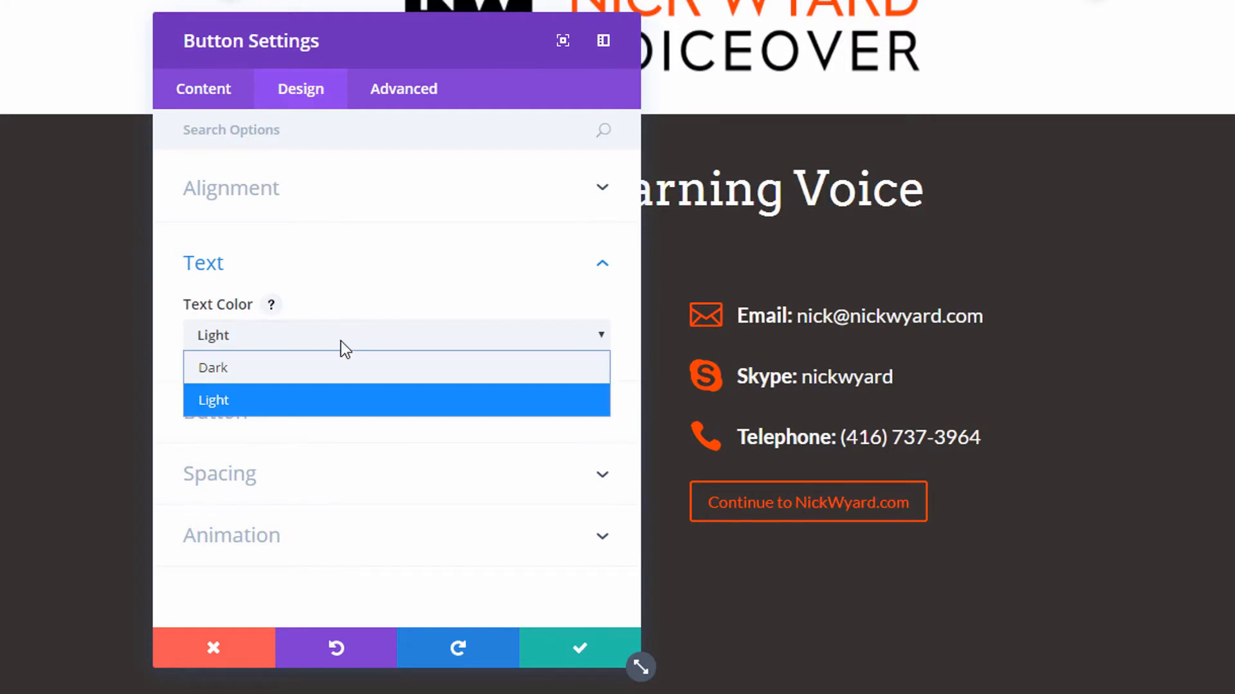
{"action": "left_click", "coordinate": [331, 364]}
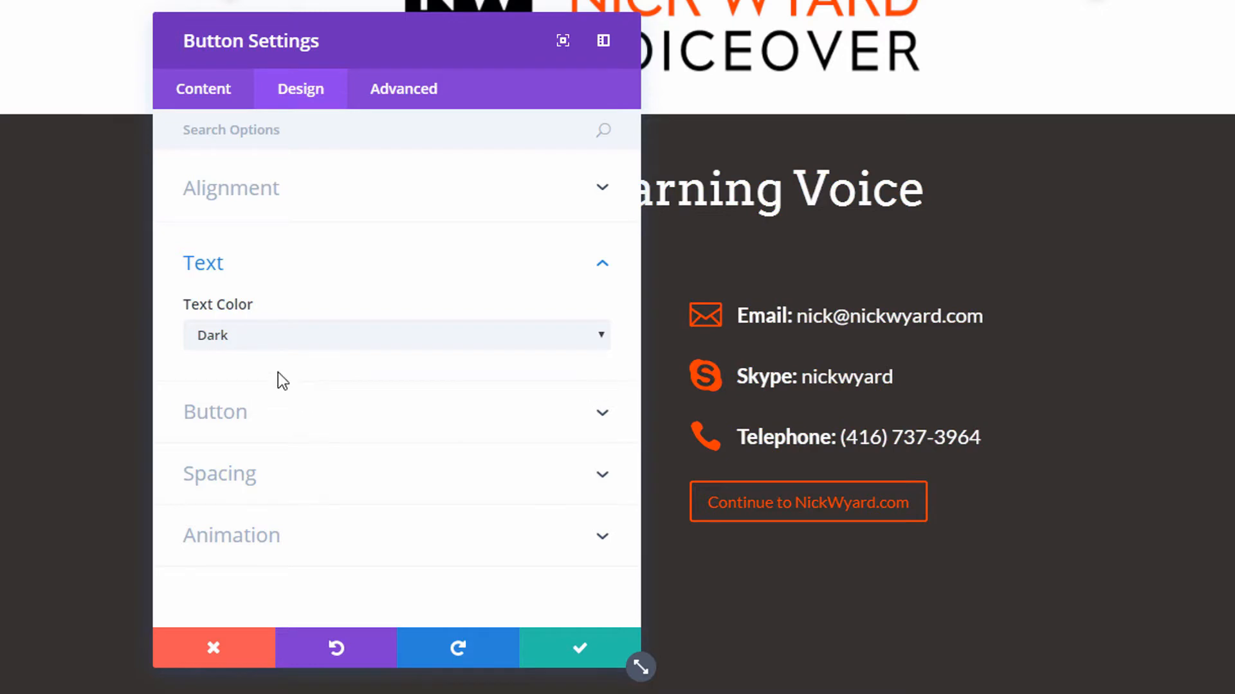
Step: In the button's custom styles, keep the text size at 16 px and change the button text color to green
{"action": "left_click", "coordinate": [270, 418]}
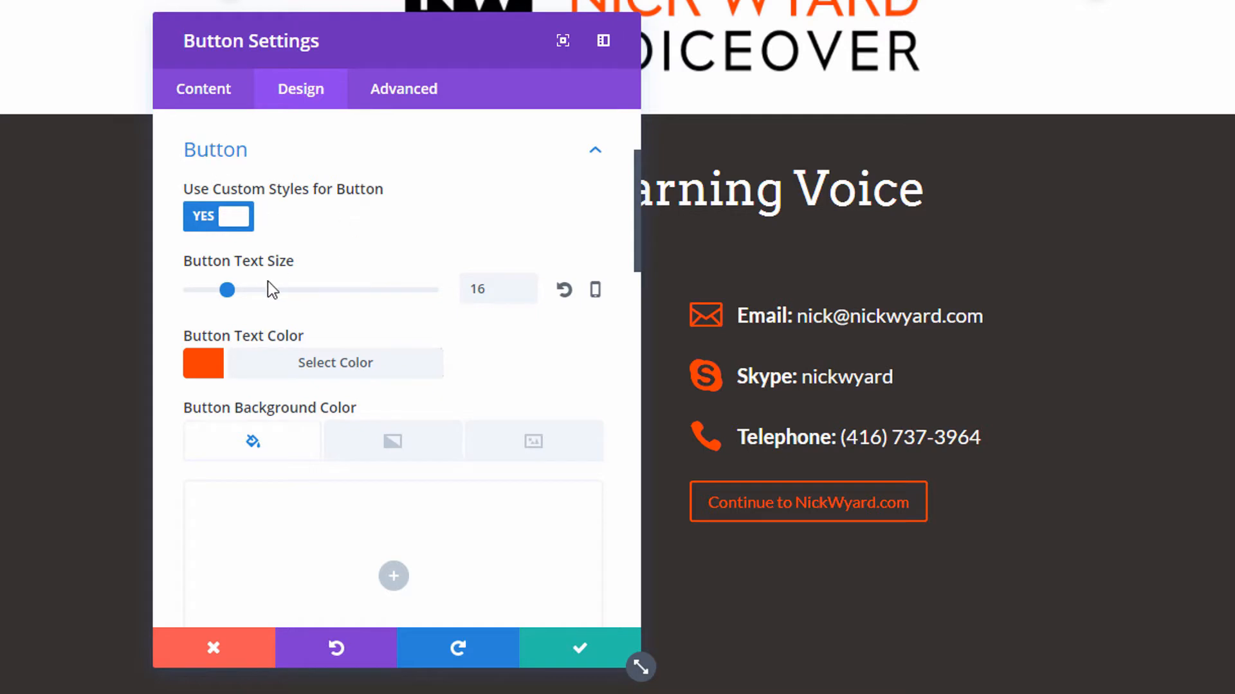
{"action": "mouse_move", "coordinate": [228, 292]}
{"action": "left_mouse_down"}
{"action": "mouse_move", "coordinate": [267, 306]}
{"action": "mouse_move", "coordinate": [226, 311]}
{"action": "left_mouse_up"}
{"action": "left_click", "coordinate": [268, 376]}
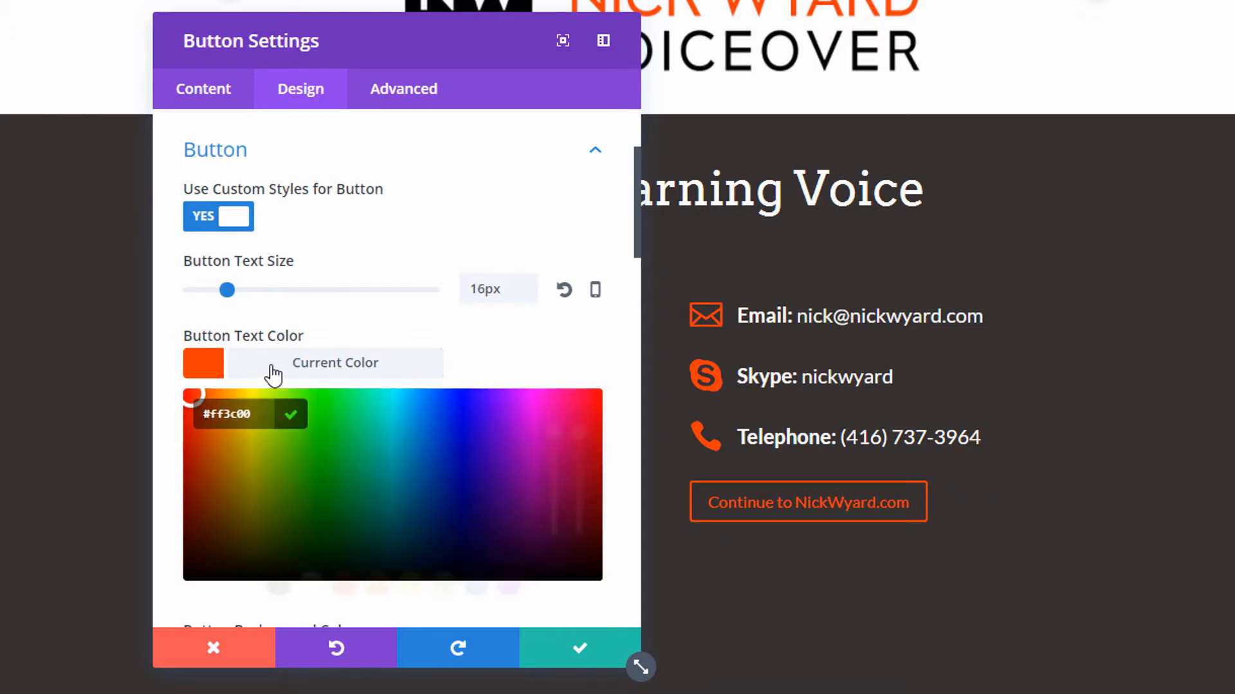
{"action": "left_click_drag", "start_coordinate": [225, 482], "coordinate": [306, 419]}
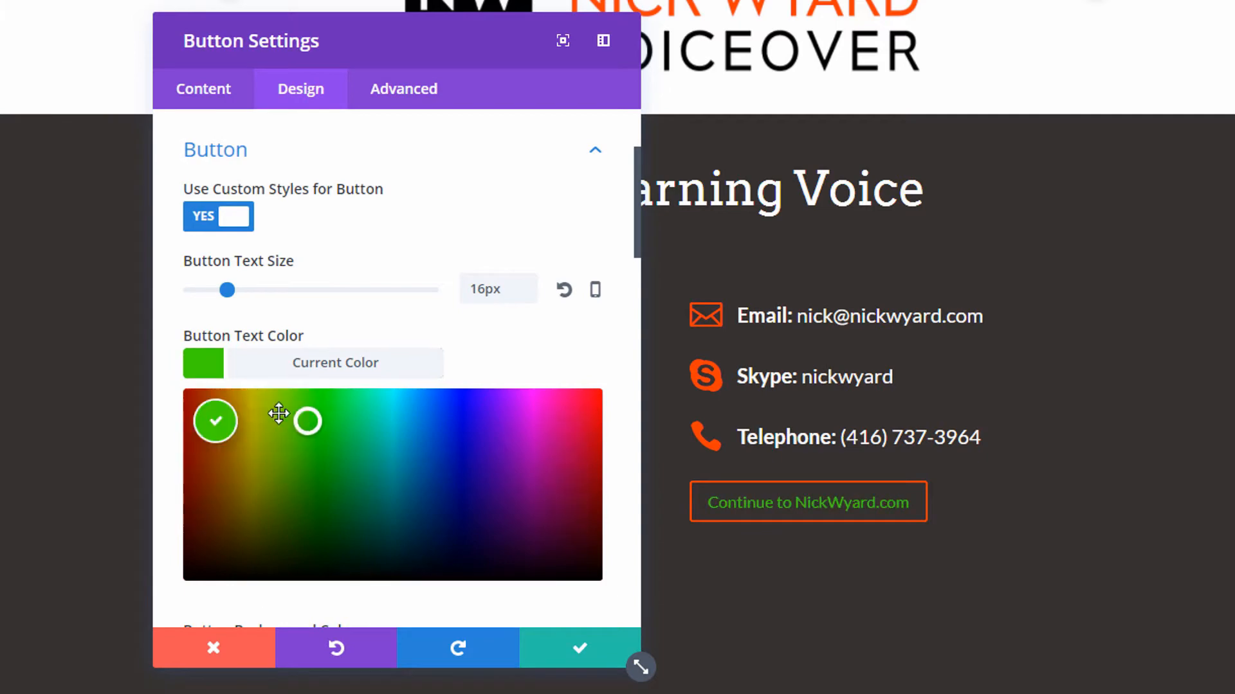
Step: Give the button a 5 px border with a 12 px radius and set its letter spacing to 4 px
{"action": "scroll", "coordinate": [481, 411], "scroll_direction": "down", "scroll_amount": 6}
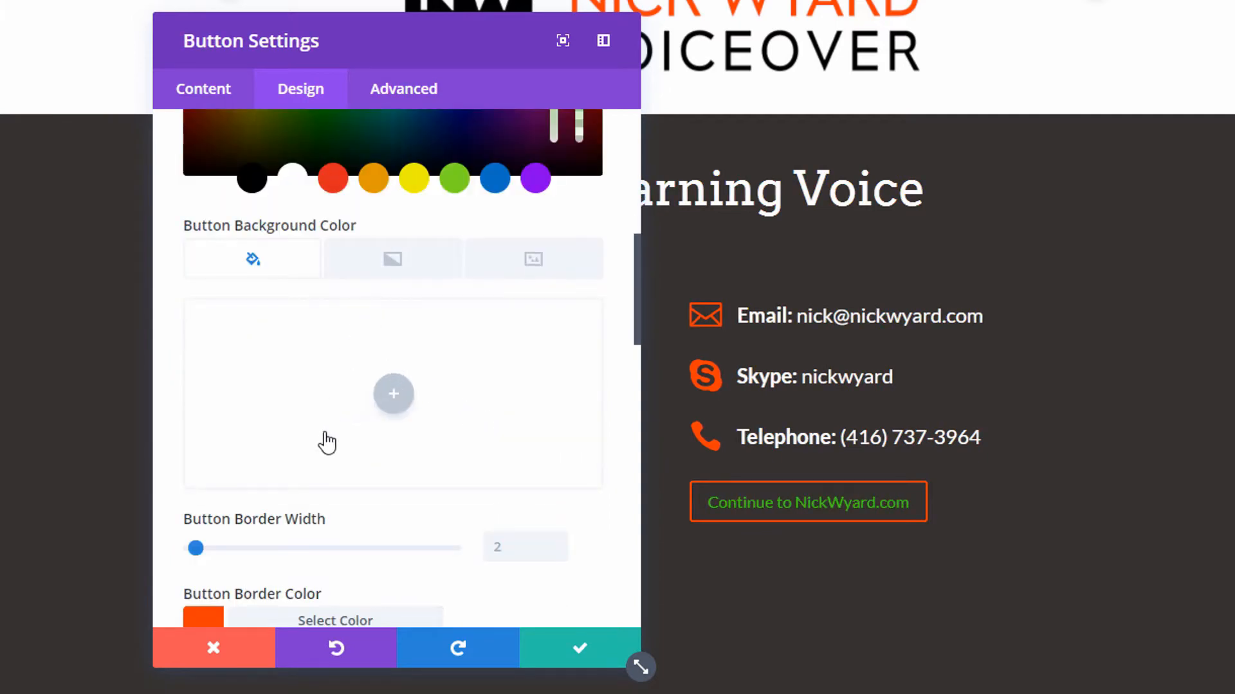
{"action": "scroll", "coordinate": [280, 527], "scroll_direction": "down", "scroll_amount": 2}
{"action": "left_click_drag", "start_coordinate": [198, 448], "coordinate": [205, 448]}
{"action": "scroll", "coordinate": [205, 447], "scroll_direction": "down", "scroll_amount": 4}
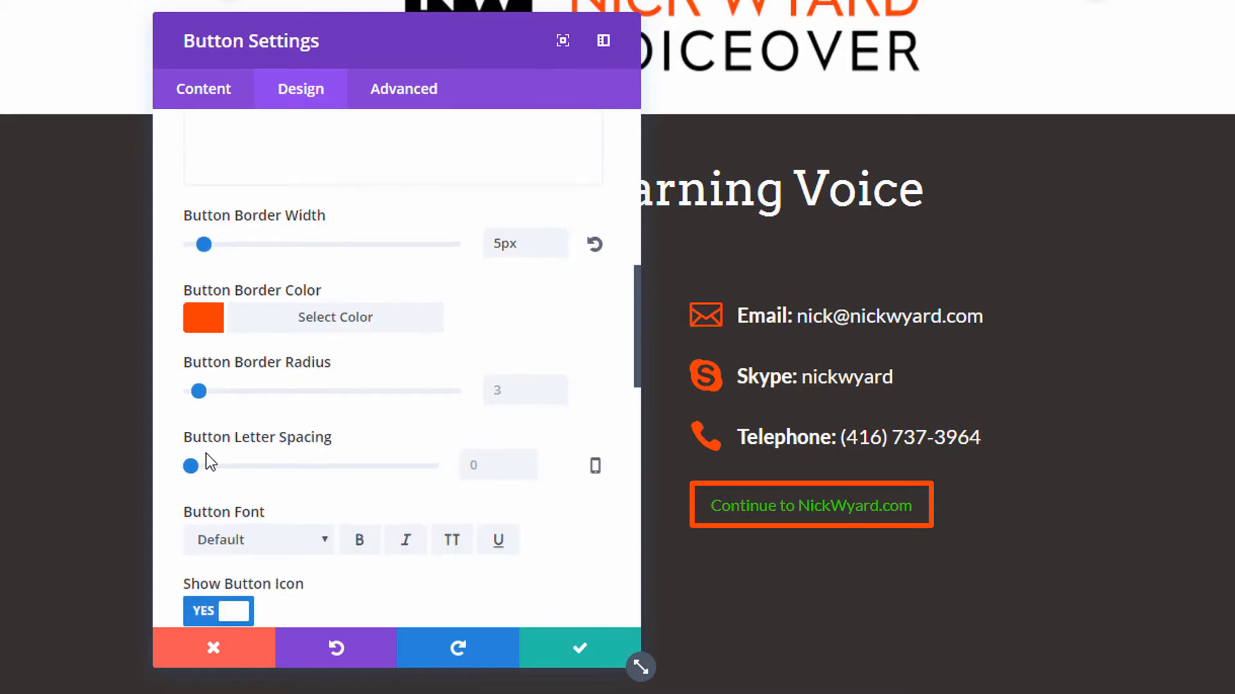
{"action": "left_click_drag", "start_coordinate": [196, 395], "coordinate": [223, 400]}
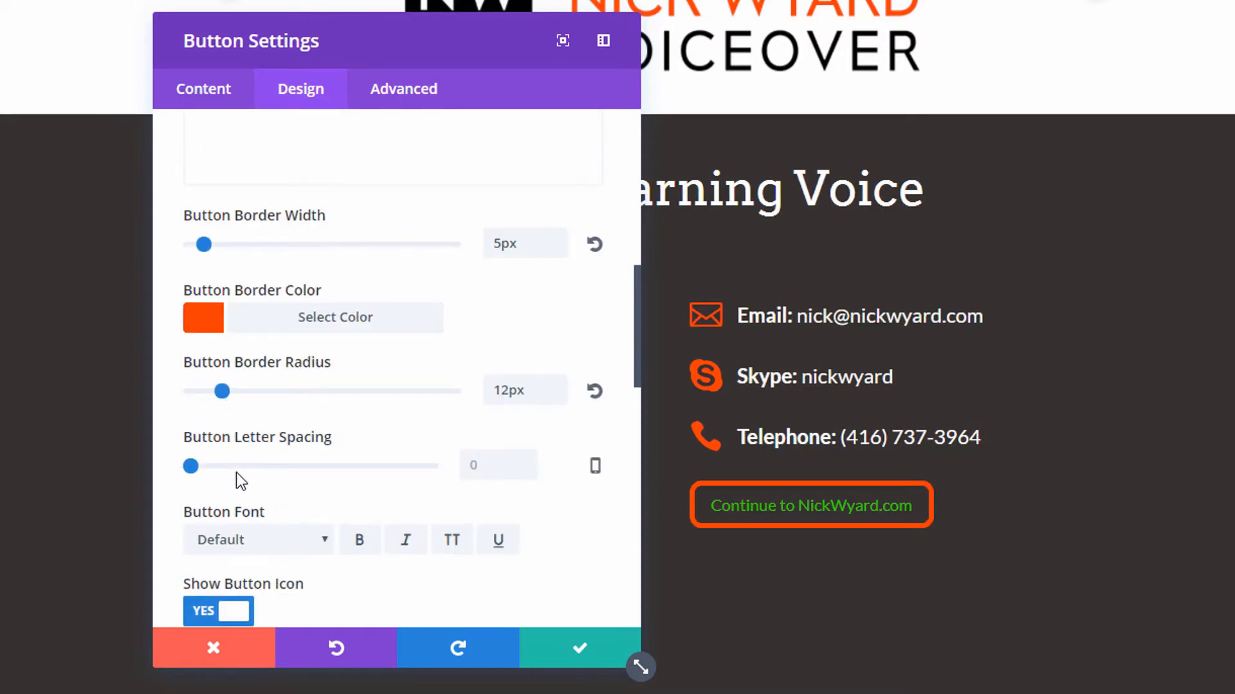
{"action": "scroll", "coordinate": [239, 481], "scroll_direction": "down", "scroll_amount": 2}
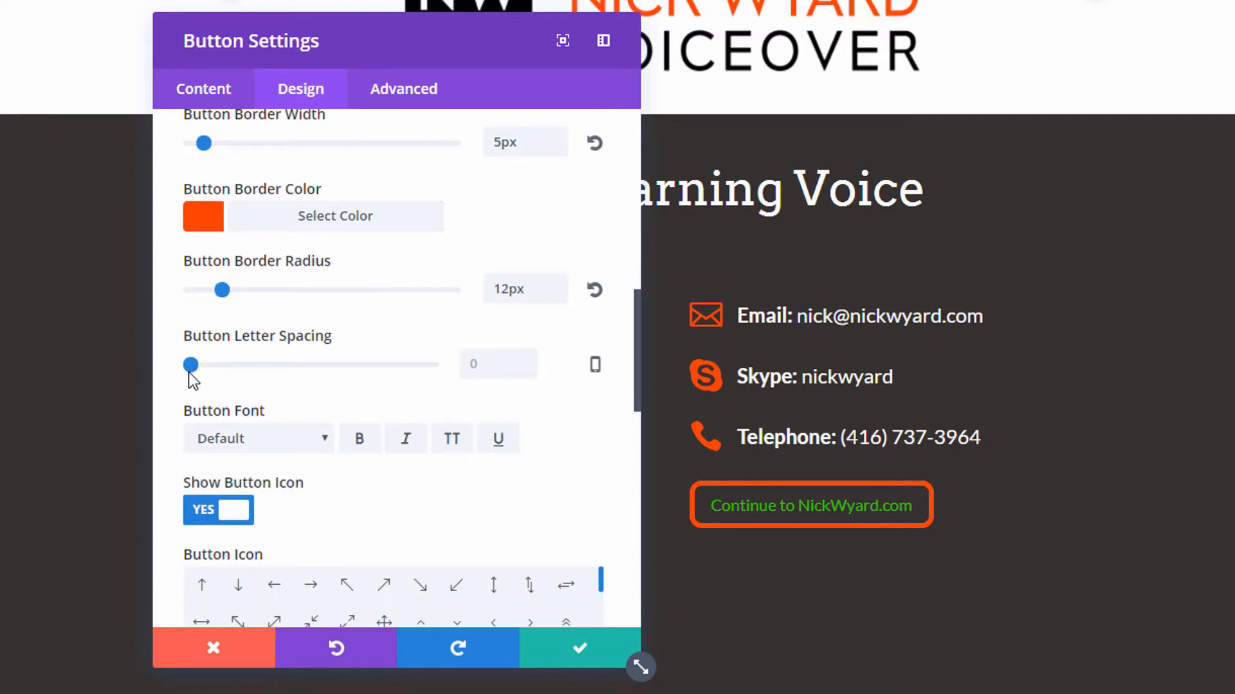
{"action": "left_click_drag", "start_coordinate": [193, 364], "coordinate": [200, 374]}
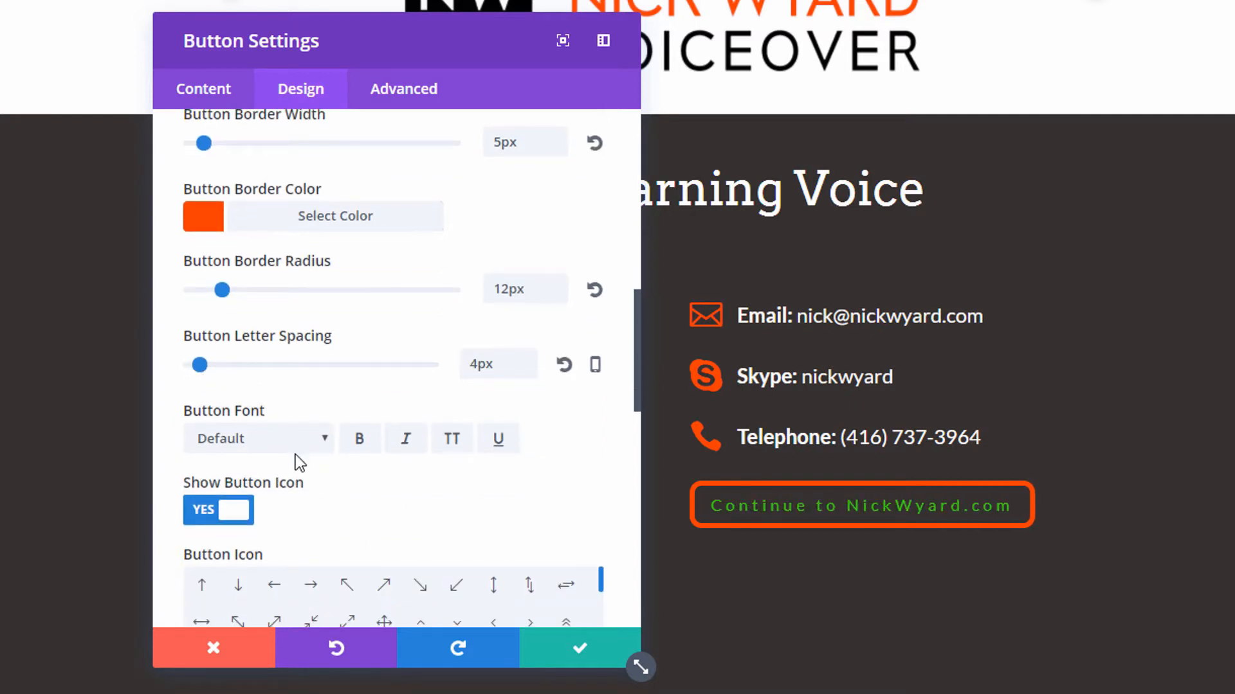
Step: Try the magnifying glass as the button icon and replace it with the filled circled check mark
{"action": "scroll", "coordinate": [295, 454], "scroll_direction": "down", "scroll_amount": 2}
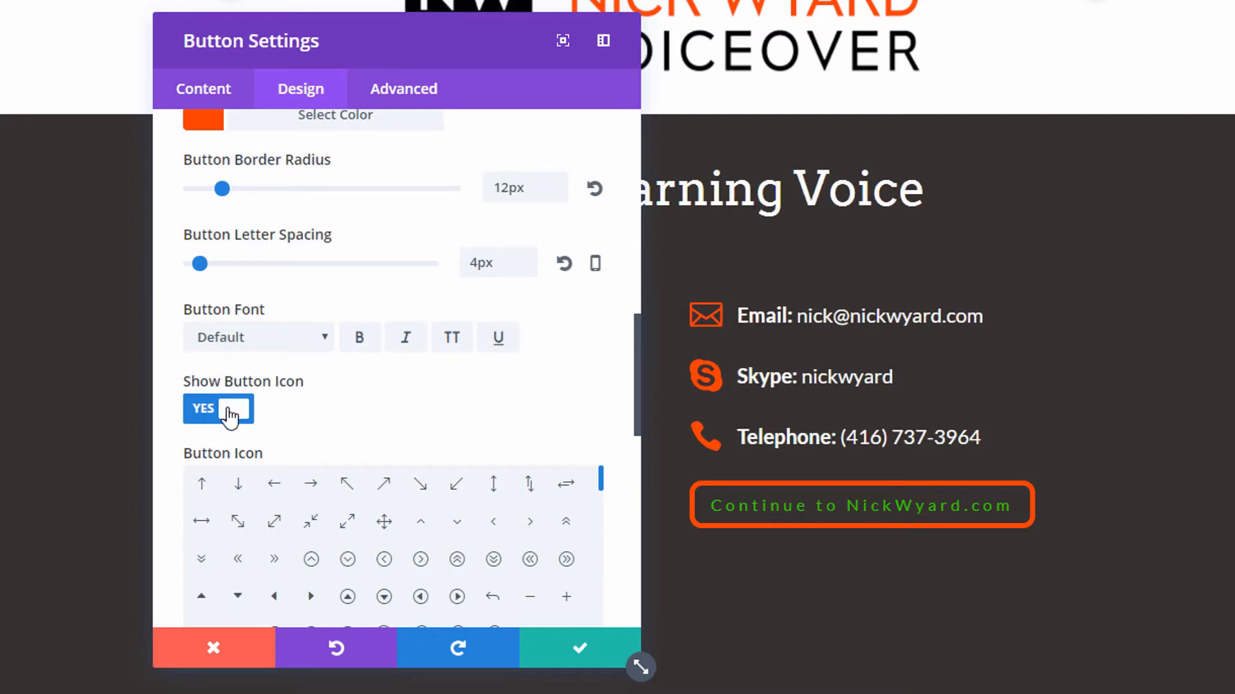
{"action": "scroll", "coordinate": [442, 462], "scroll_direction": "down", "scroll_amount": 3}
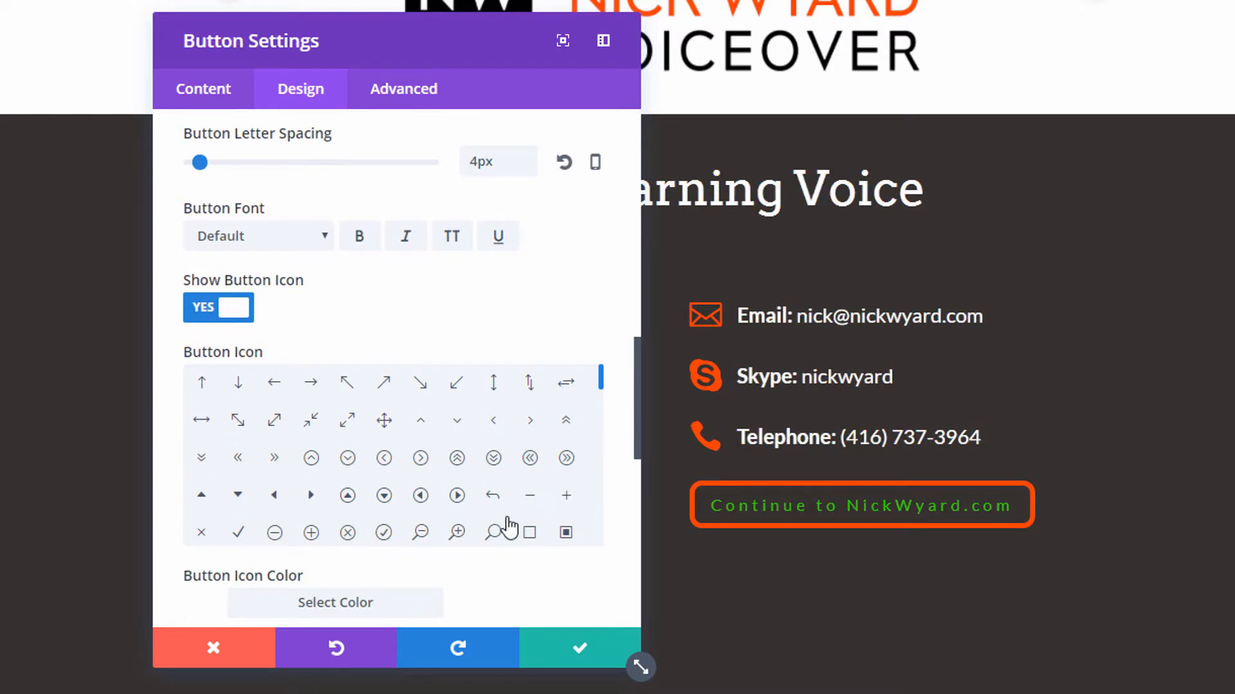
{"action": "left_click", "coordinate": [493, 532]}
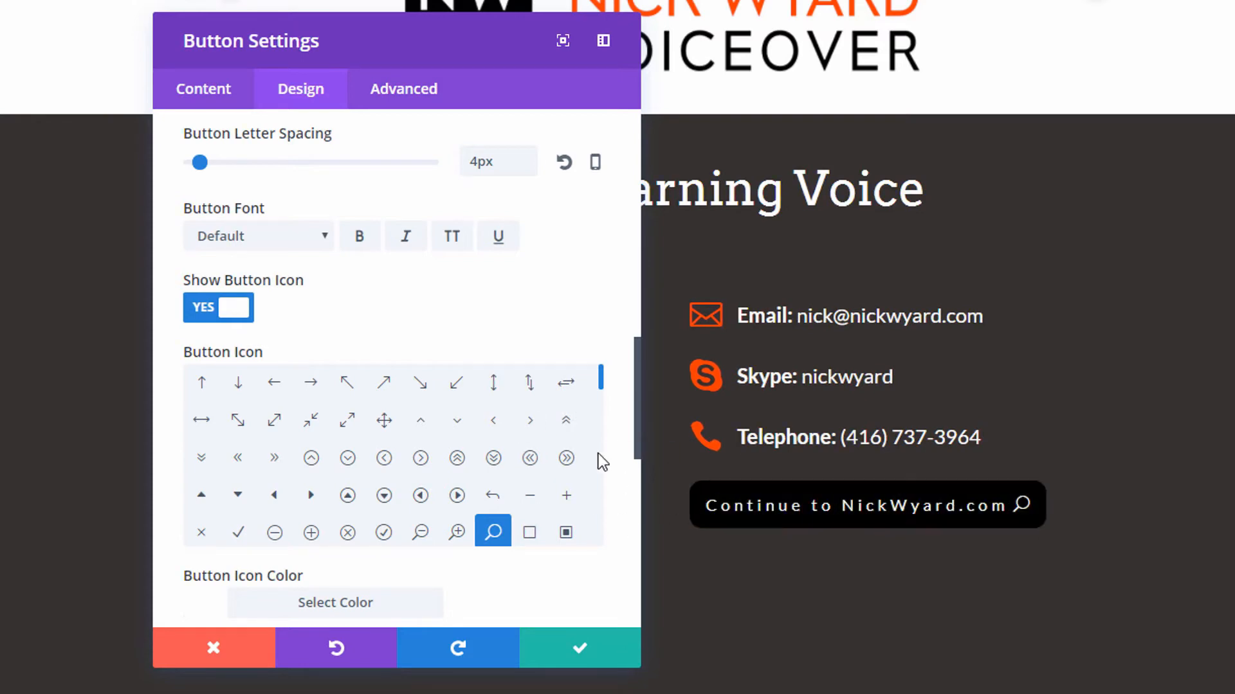
{"action": "scroll", "coordinate": [579, 469], "scroll_direction": "down", "scroll_amount": 5}
{"action": "scroll", "coordinate": [520, 445], "scroll_direction": "down", "scroll_amount": 5}
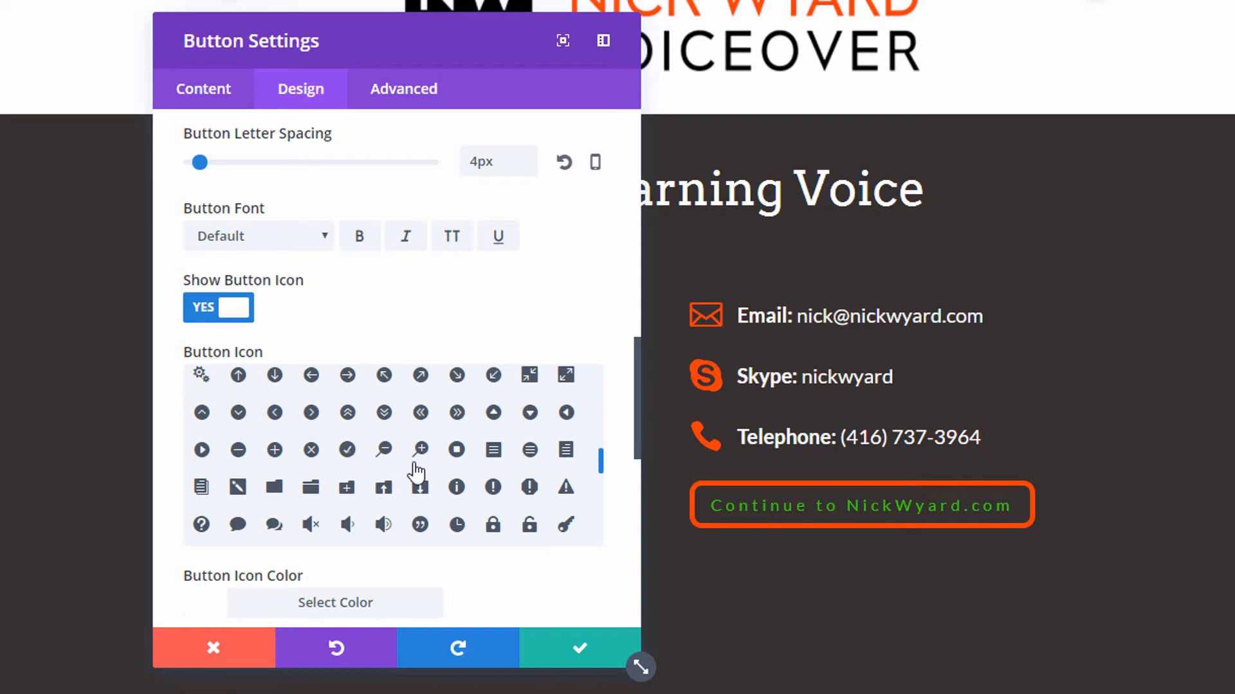
{"action": "left_click", "coordinate": [347, 449]}
Step: Turn off showing the button icon only on hover, and turn the option back on
{"action": "scroll", "coordinate": [450, 495], "scroll_direction": "down", "scroll_amount": 5}
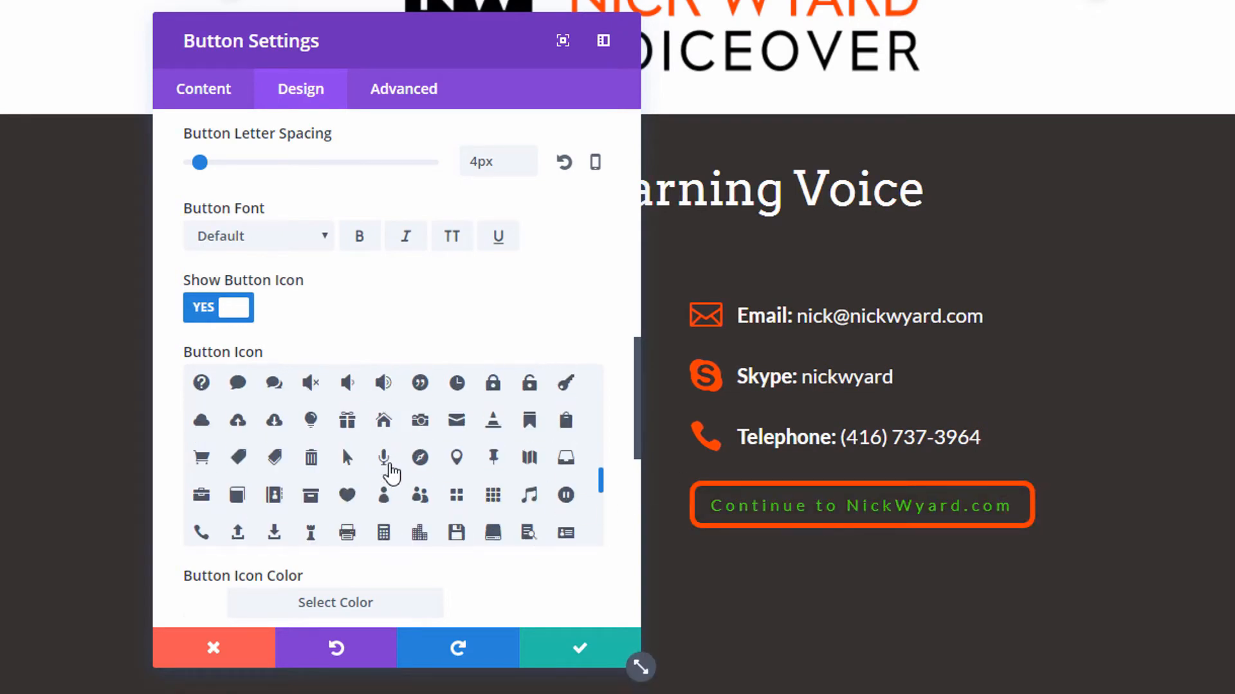
{"action": "scroll", "coordinate": [610, 452], "scroll_direction": "down", "scroll_amount": 3}
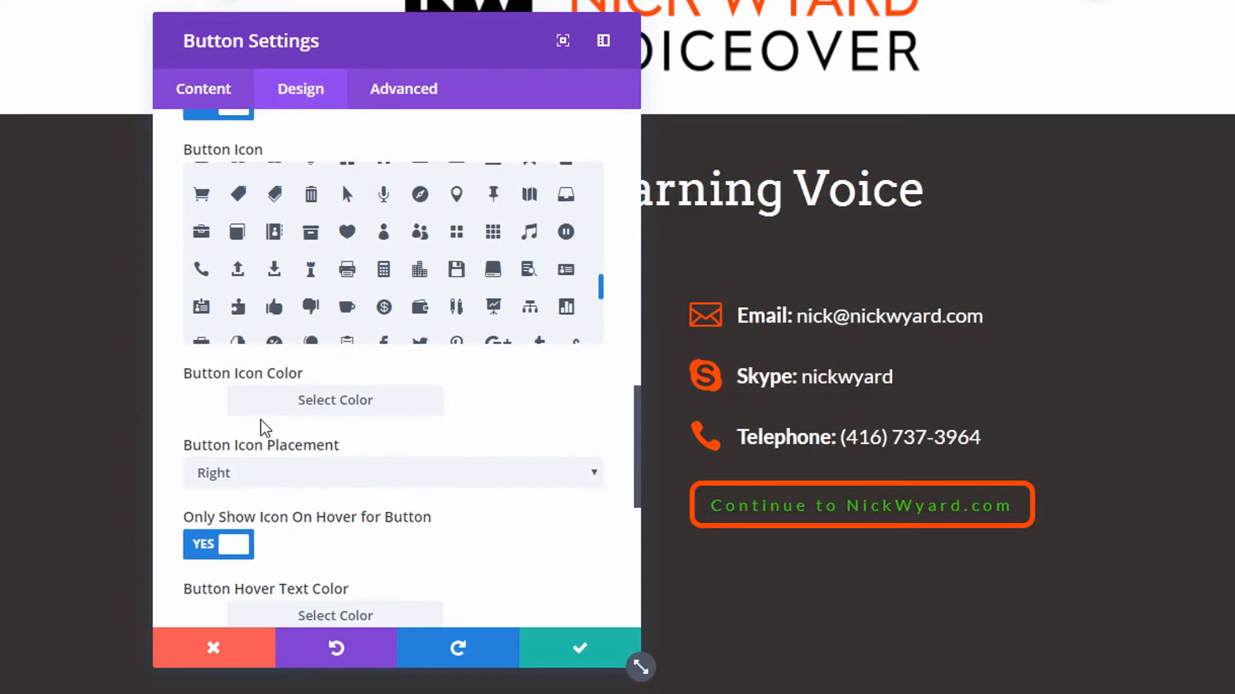
{"action": "scroll", "coordinate": [201, 435], "scroll_direction": "down", "scroll_amount": 3}
{"action": "scroll", "coordinate": [212, 428], "scroll_direction": "down", "scroll_amount": 3}
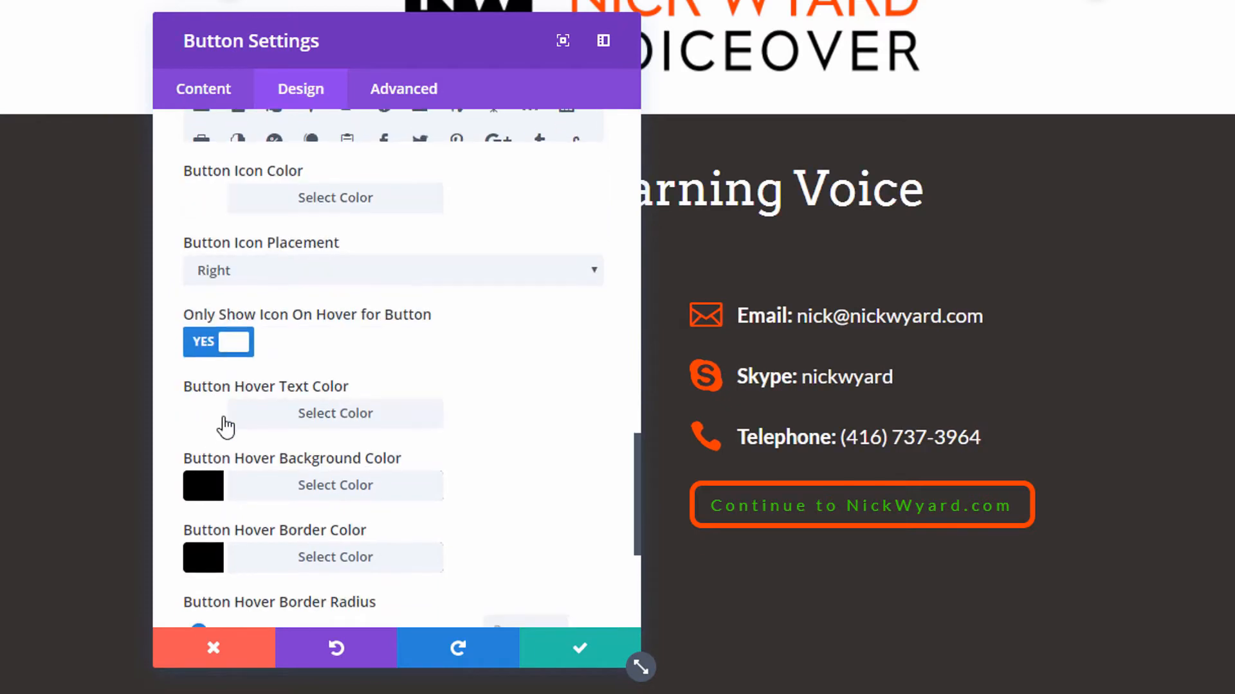
{"action": "scroll", "coordinate": [222, 360], "scroll_direction": "down", "scroll_amount": 3}
{"action": "left_click", "coordinate": [217, 250]}
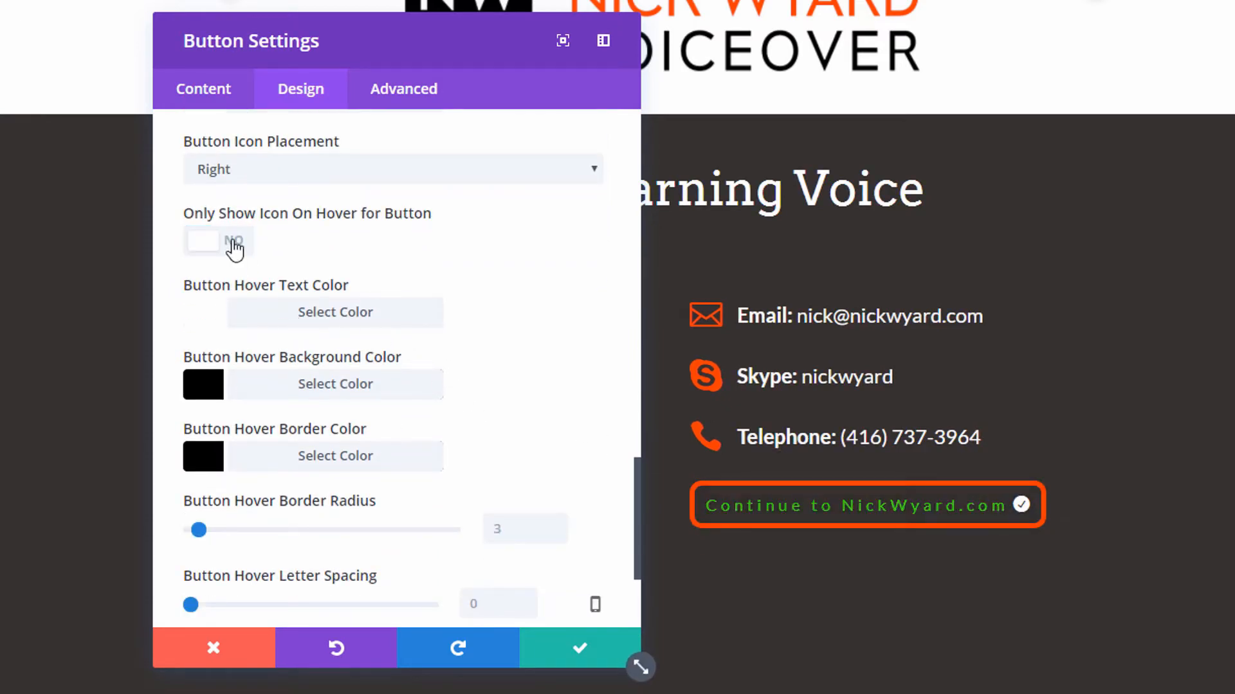
{"action": "left_click", "coordinate": [235, 249]}
Step: Set the button's hover background color to gray #969696
{"action": "scroll", "coordinate": [286, 386], "scroll_direction": "down", "scroll_amount": 3}
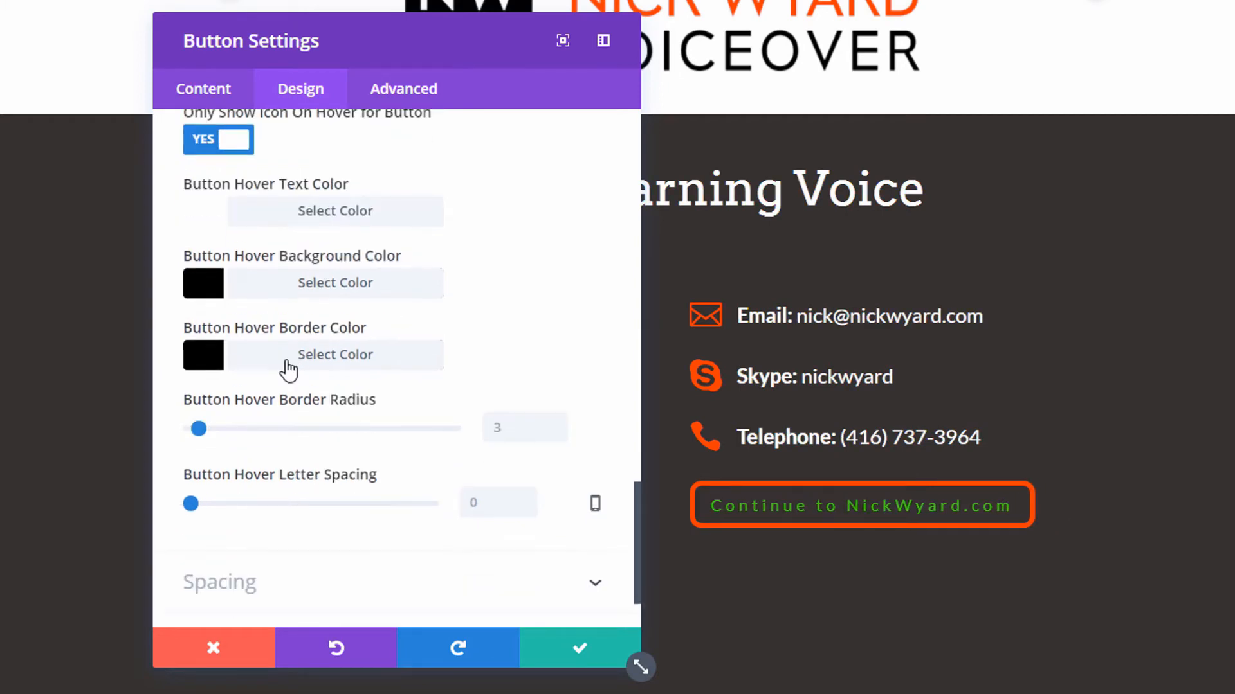
{"action": "left_click", "coordinate": [278, 283]}
{"action": "left_click", "coordinate": [364, 391]}
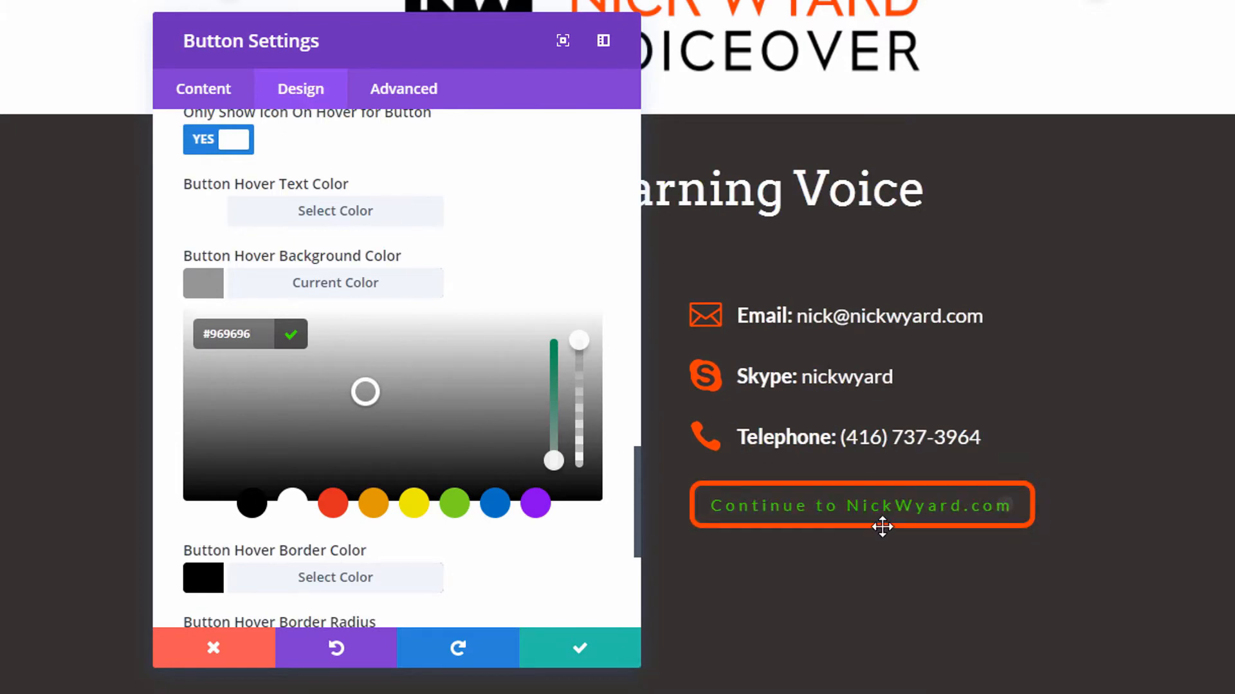
Step: Look over the button's custom margin and padding options and set its animation style to Fade
{"action": "scroll", "coordinate": [407, 513], "scroll_direction": "down", "scroll_amount": 4}
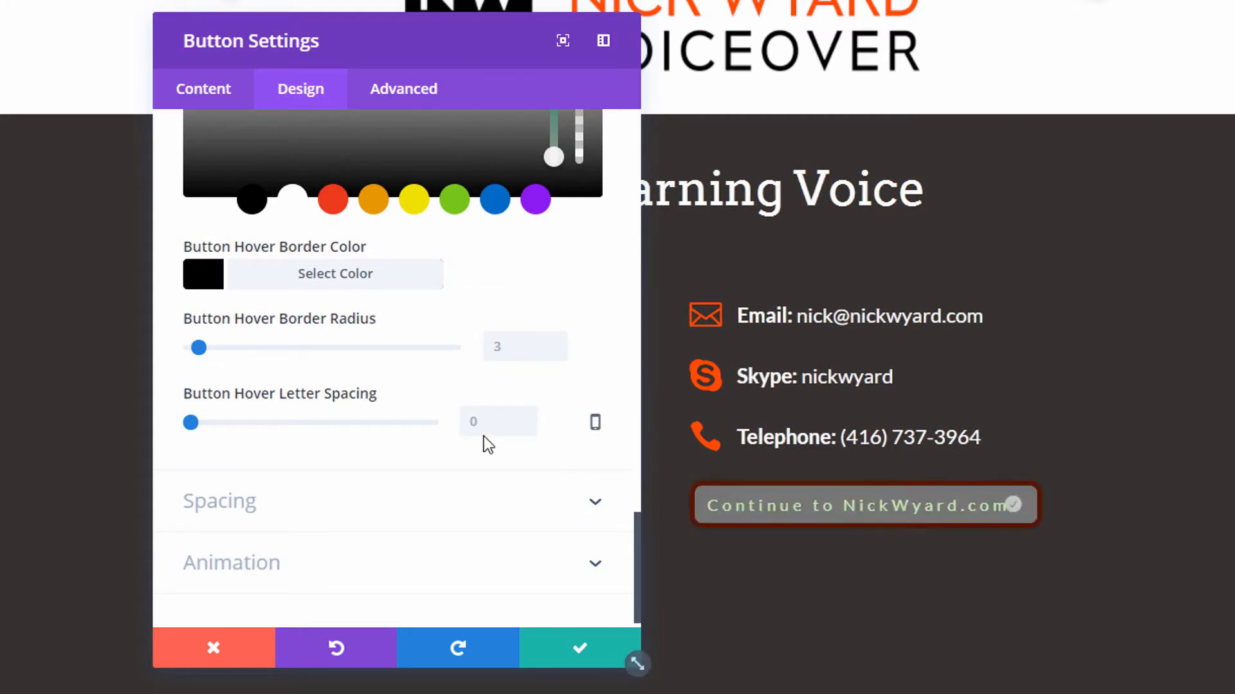
{"action": "left_click", "coordinate": [591, 511]}
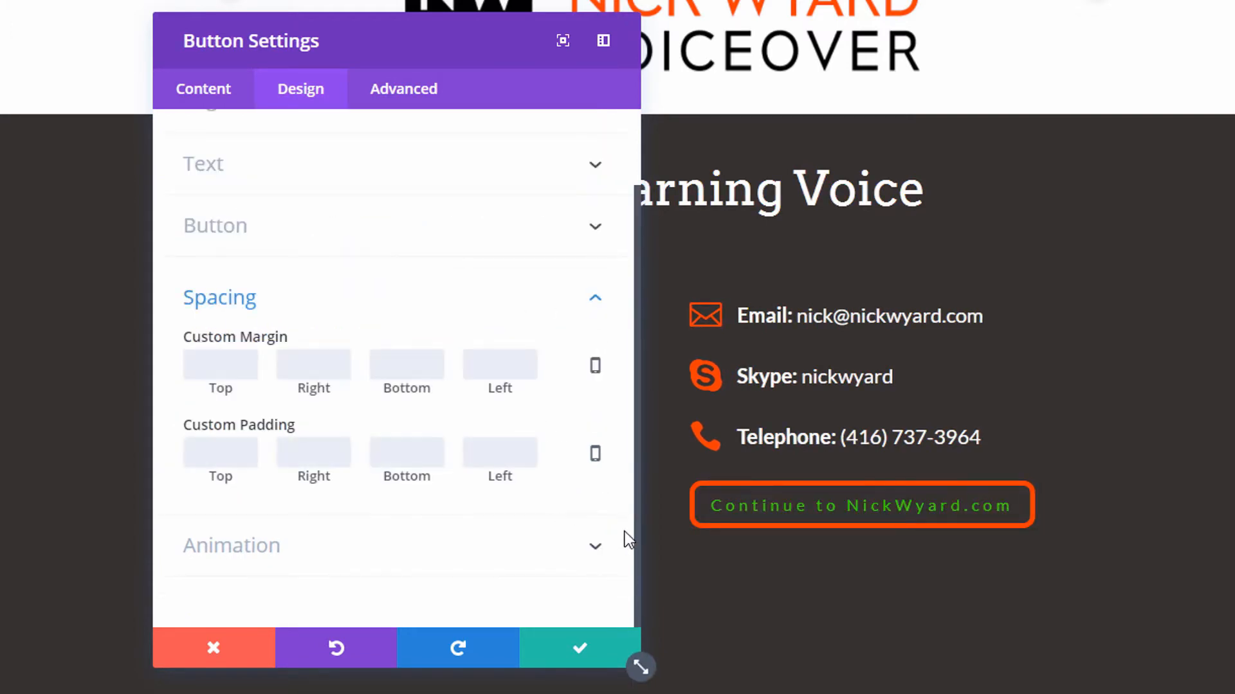
{"action": "left_click", "coordinate": [586, 548]}
{"action": "left_click", "coordinate": [352, 433]}
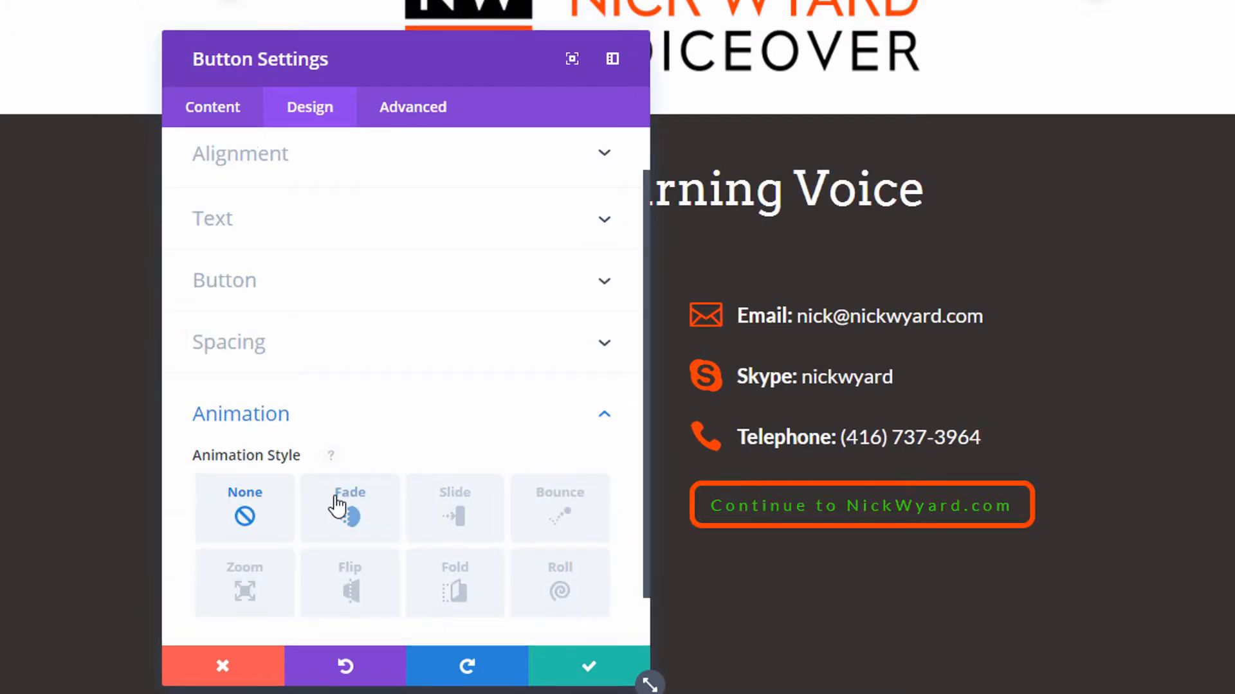
{"action": "left_click", "coordinate": [338, 506]}
{"action": "left_click", "coordinate": [238, 512]}
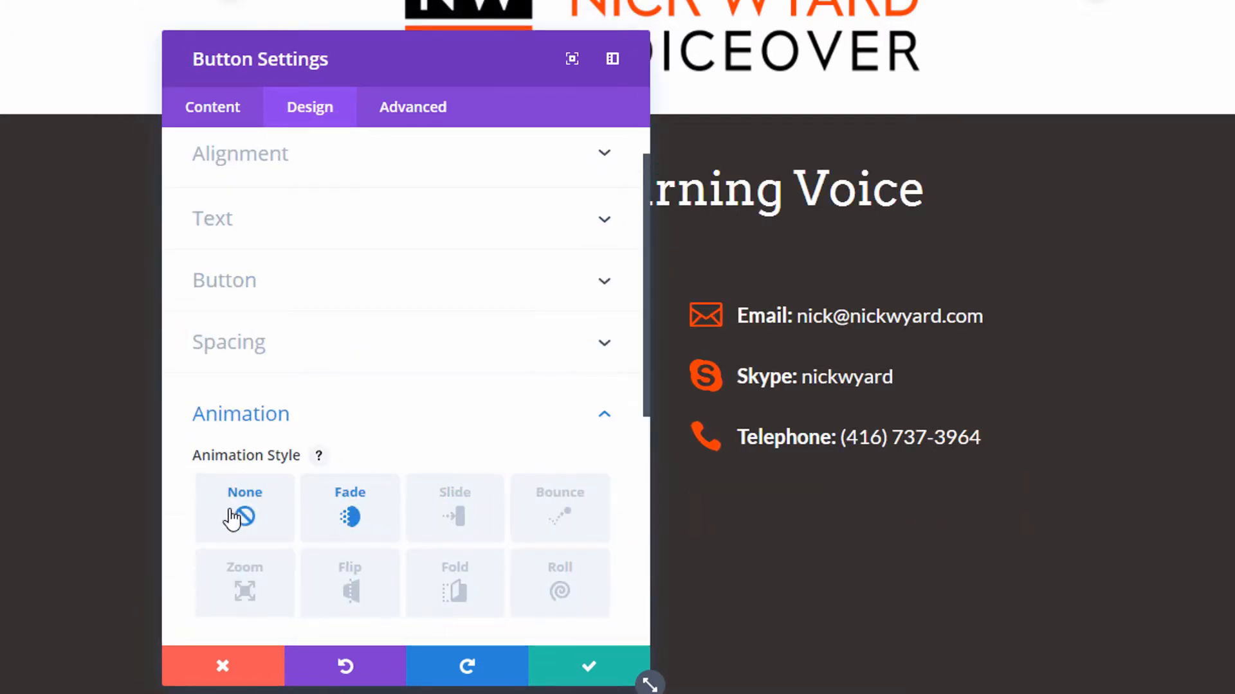
{"action": "scroll", "coordinate": [214, 515], "scroll_direction": "down", "scroll_amount": 1}
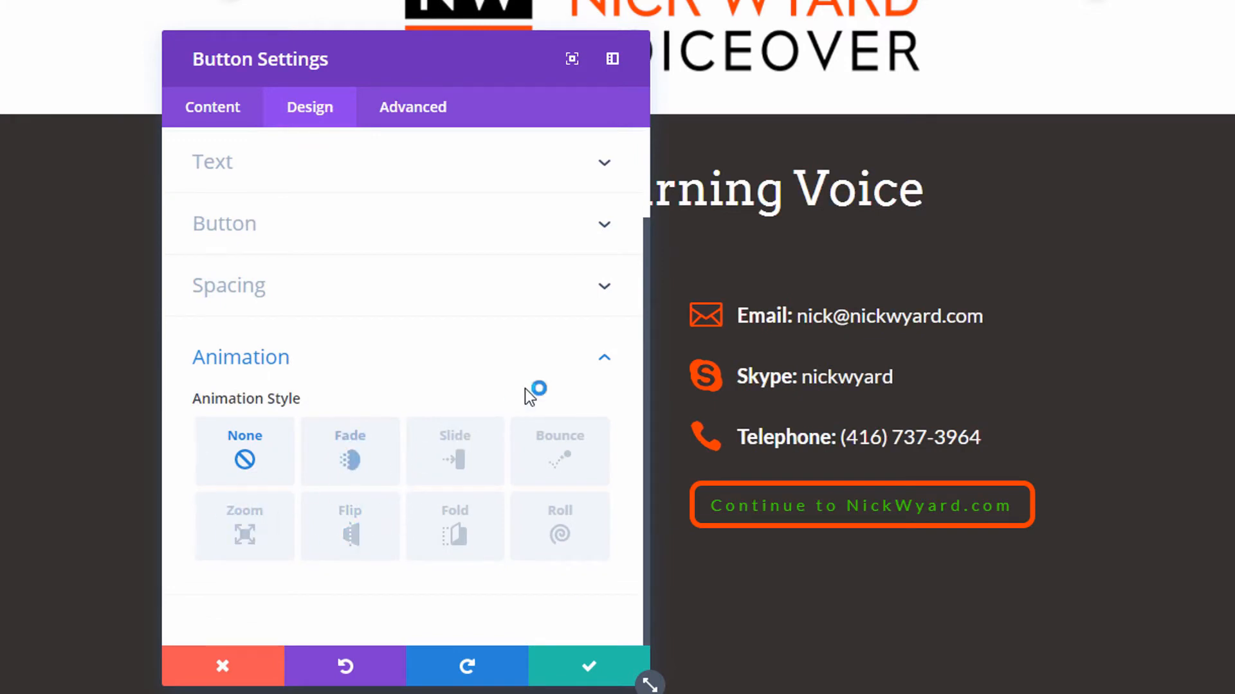
{"action": "left_click", "coordinate": [363, 460]}
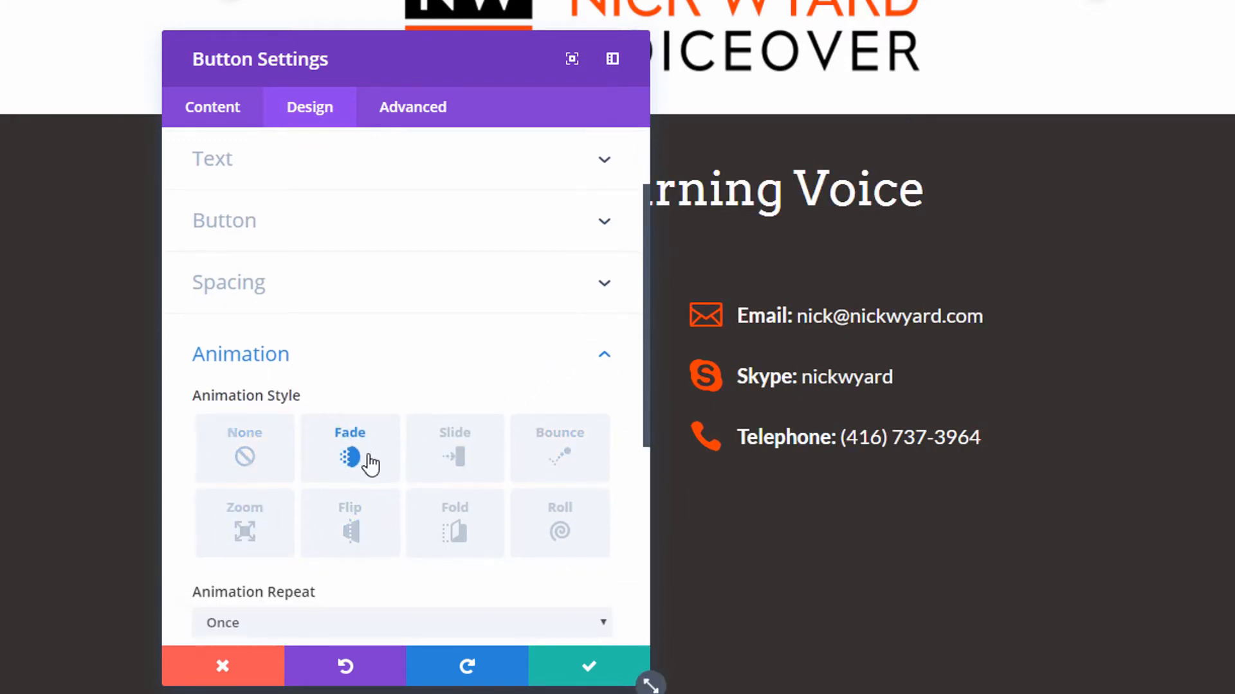
Step: Review the Fade animation's repeat, duration, delay, starting opacity and speed curve options, and open the button's advanced settings
{"action": "scroll", "coordinate": [334, 386], "scroll_direction": "down", "scroll_amount": 5}
{"action": "scroll", "coordinate": [262, 399], "scroll_direction": "down", "scroll_amount": 2}
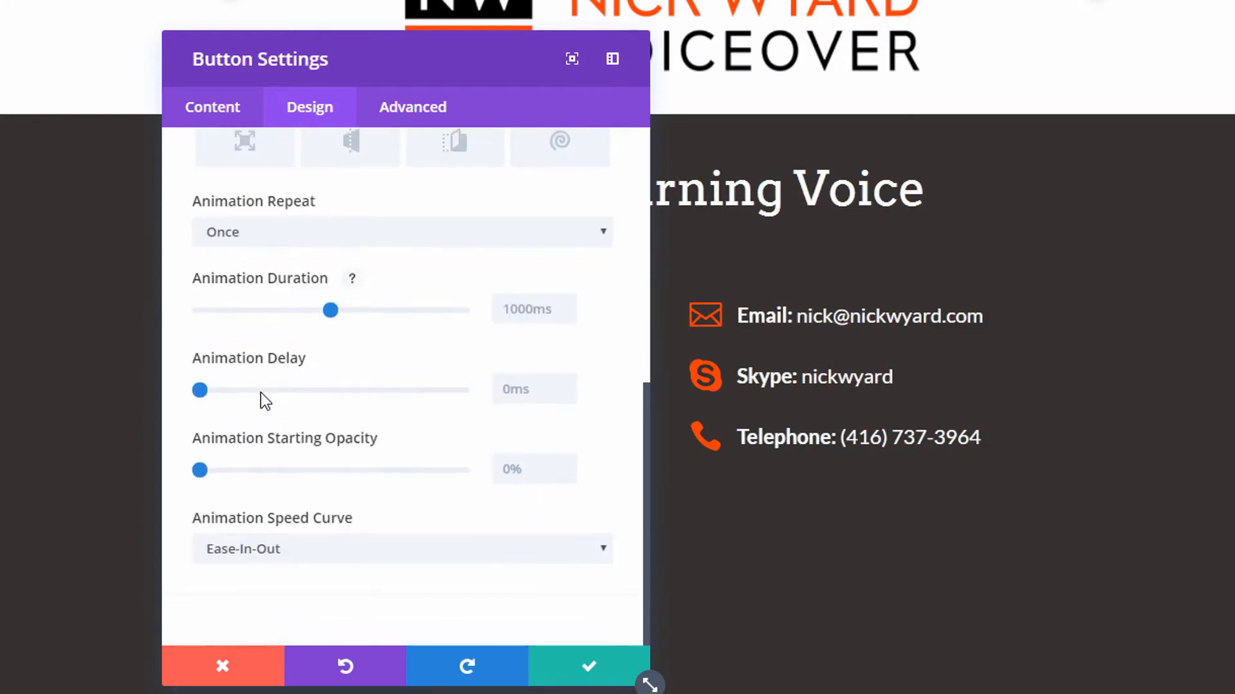
{"action": "scroll", "coordinate": [262, 399], "scroll_direction": "up", "scroll_amount": 8}
{"action": "left_click", "coordinate": [426, 115]}
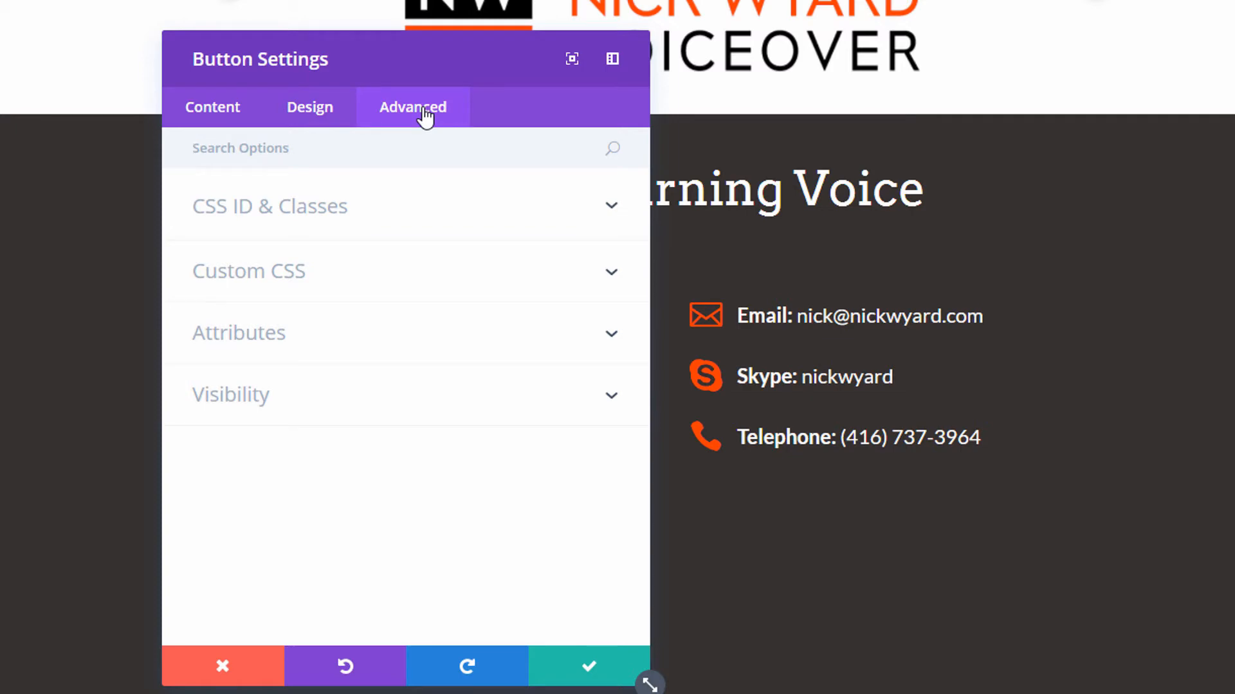
Step: Close the button settings, discarding their changes, and go to the Theme Customizer, leaving the builder without saving the page
{"action": "left_click", "coordinate": [236, 111]}
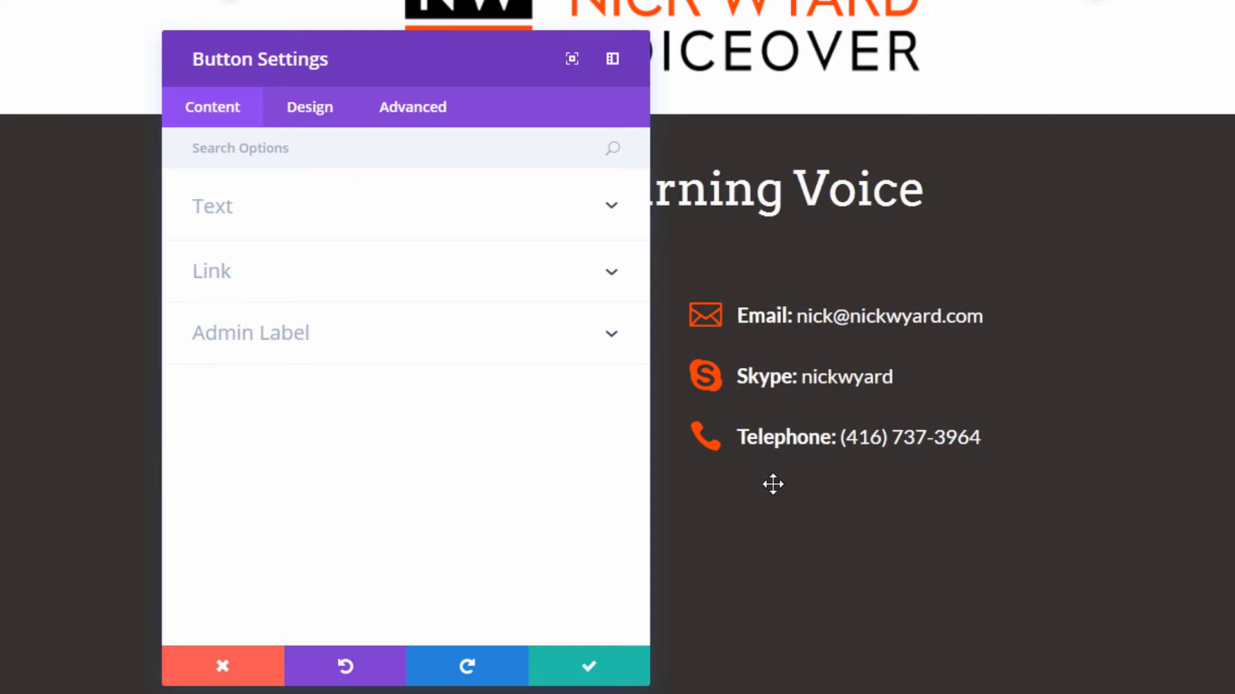
{"action": "left_click", "coordinate": [229, 667]}
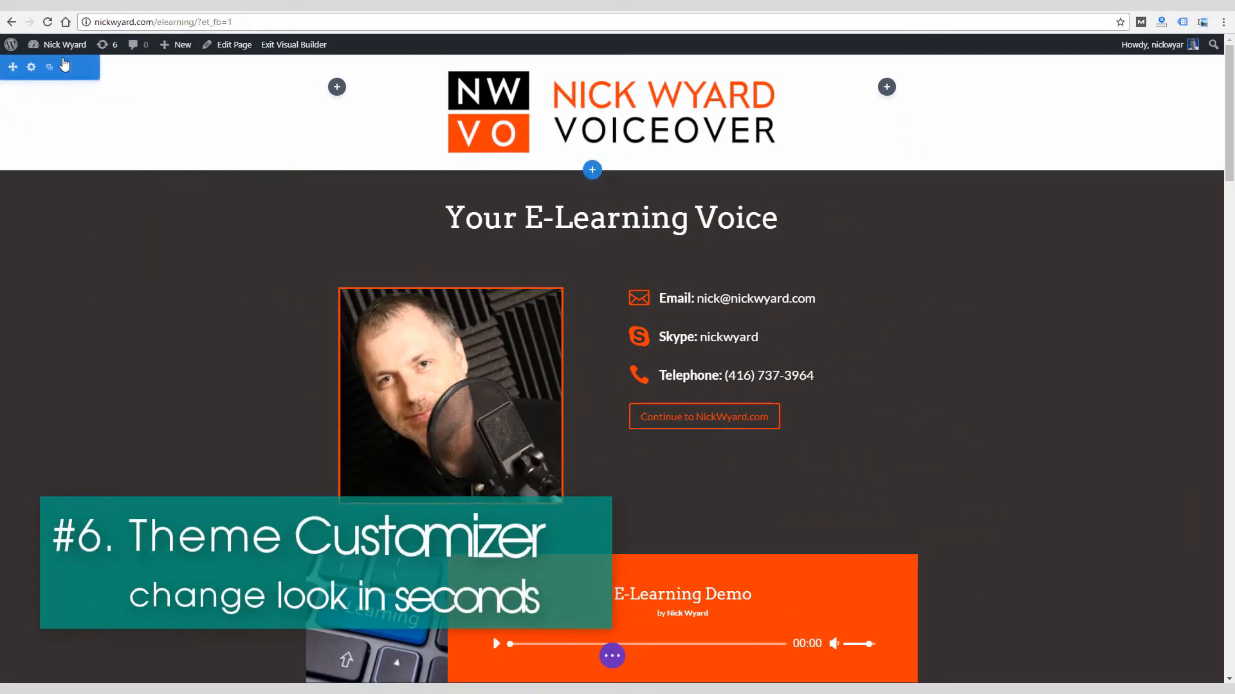
{"action": "mouse_move", "coordinate": [60, 50]}
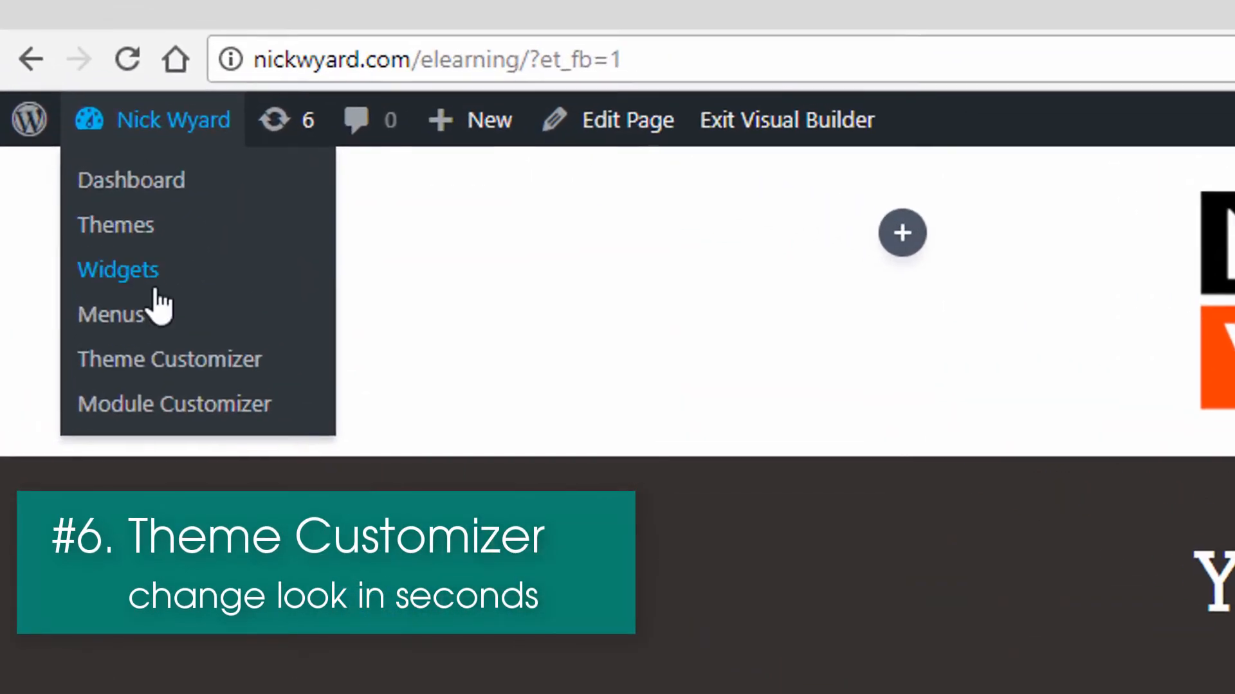
{"action": "left_click", "coordinate": [156, 353]}
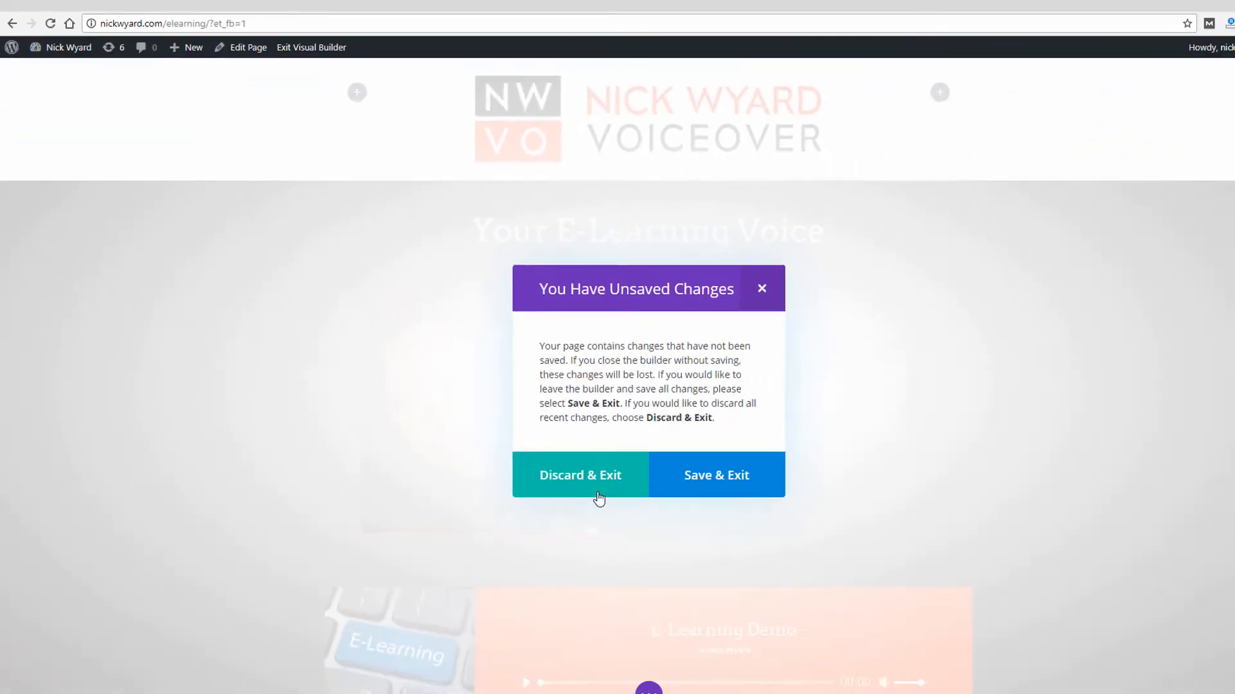
{"action": "left_click", "coordinate": [589, 487]}
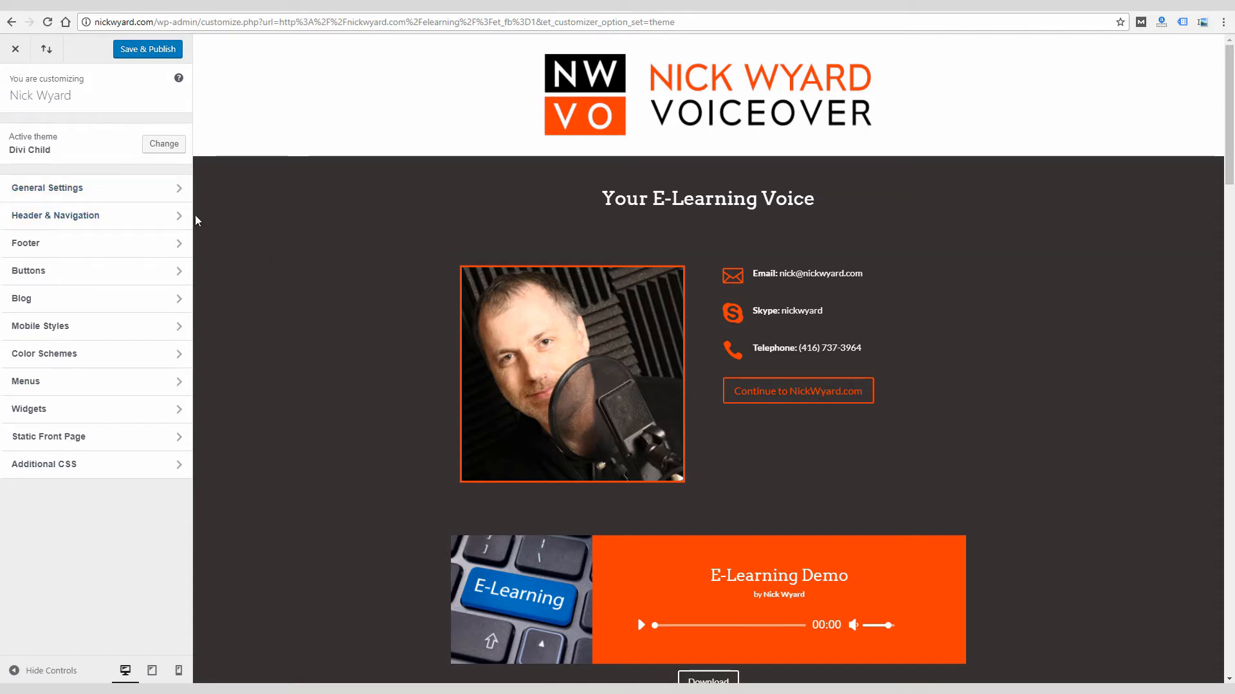
Step: Review the typography options in the general settings and preview the page at phone size and again at desktop size
{"action": "left_click", "coordinate": [180, 189]}
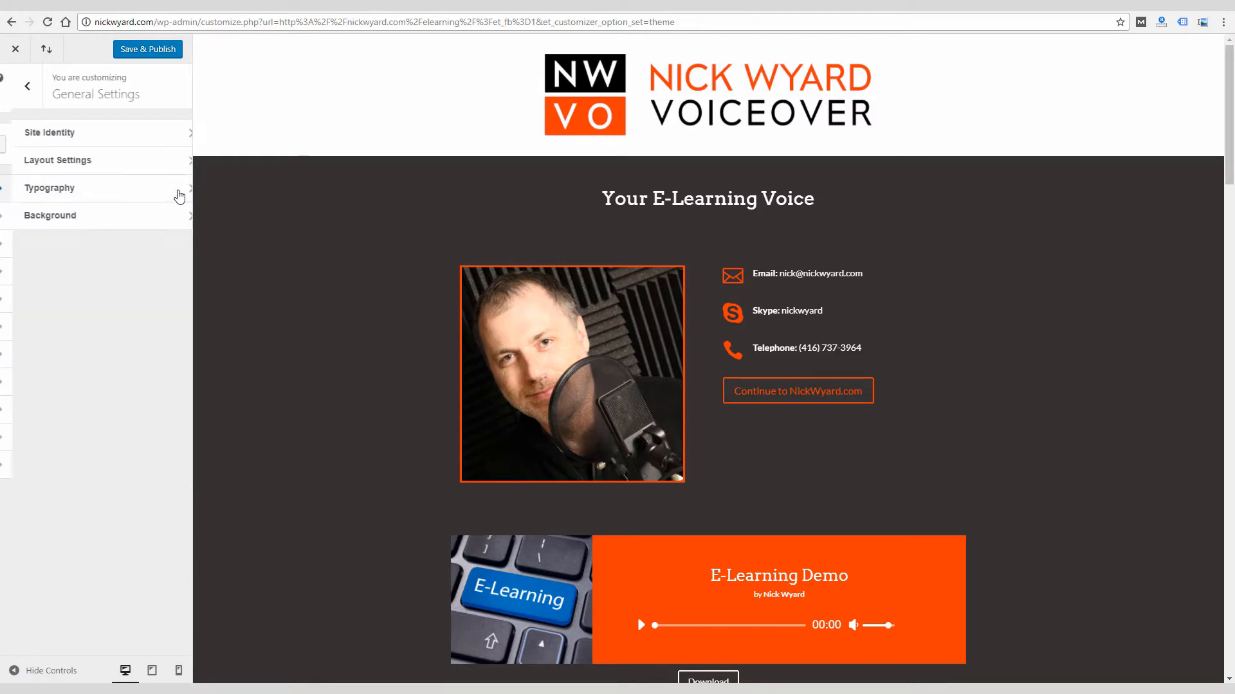
{"action": "left_click", "coordinate": [26, 88]}
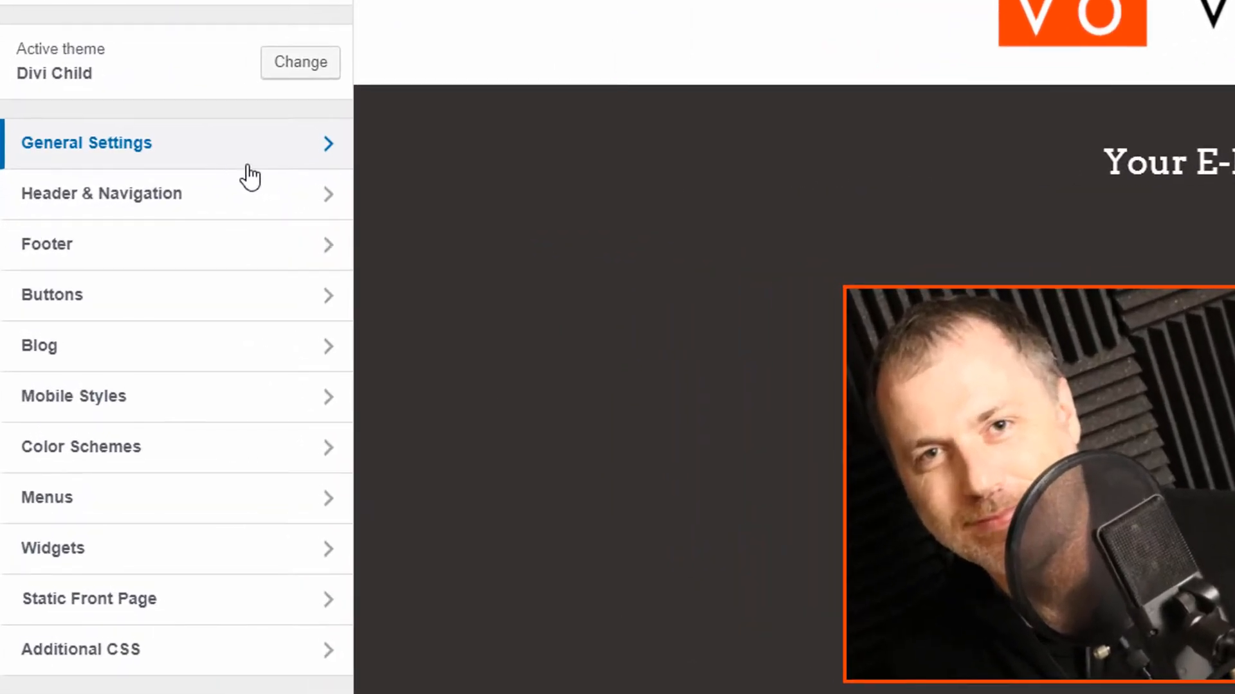
{"action": "left_click", "coordinate": [328, 155]}
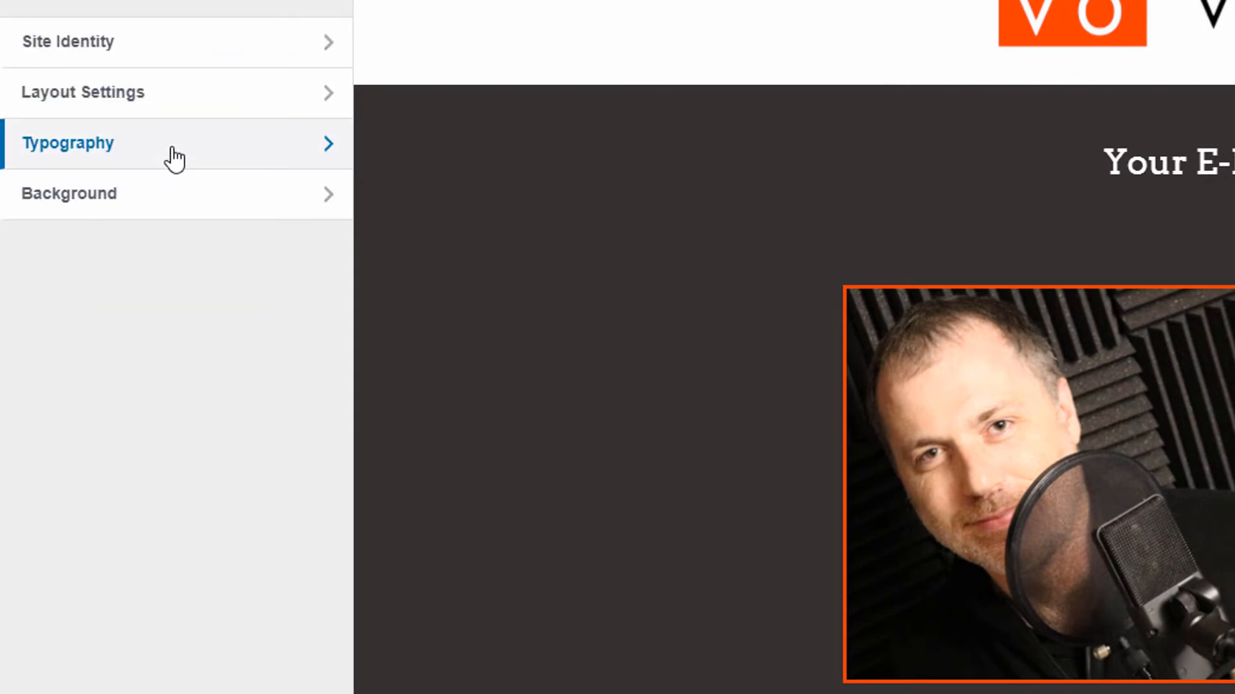
{"action": "left_click", "coordinate": [149, 157]}
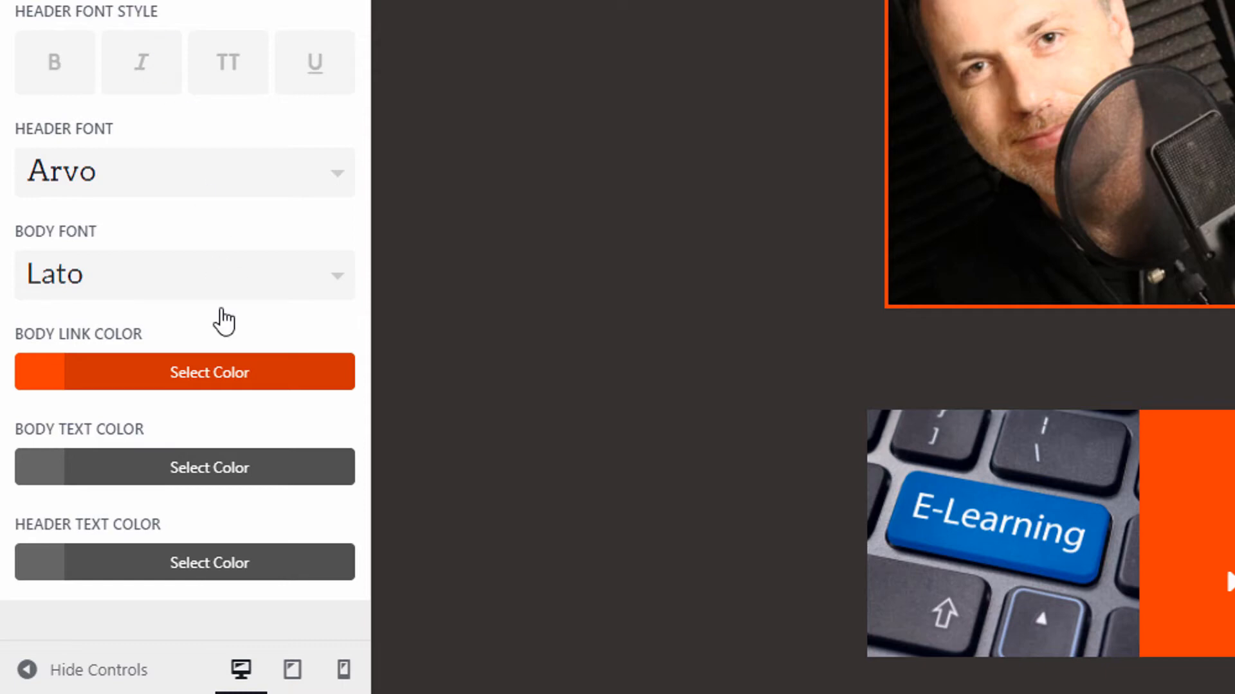
{"action": "left_click", "coordinate": [342, 675]}
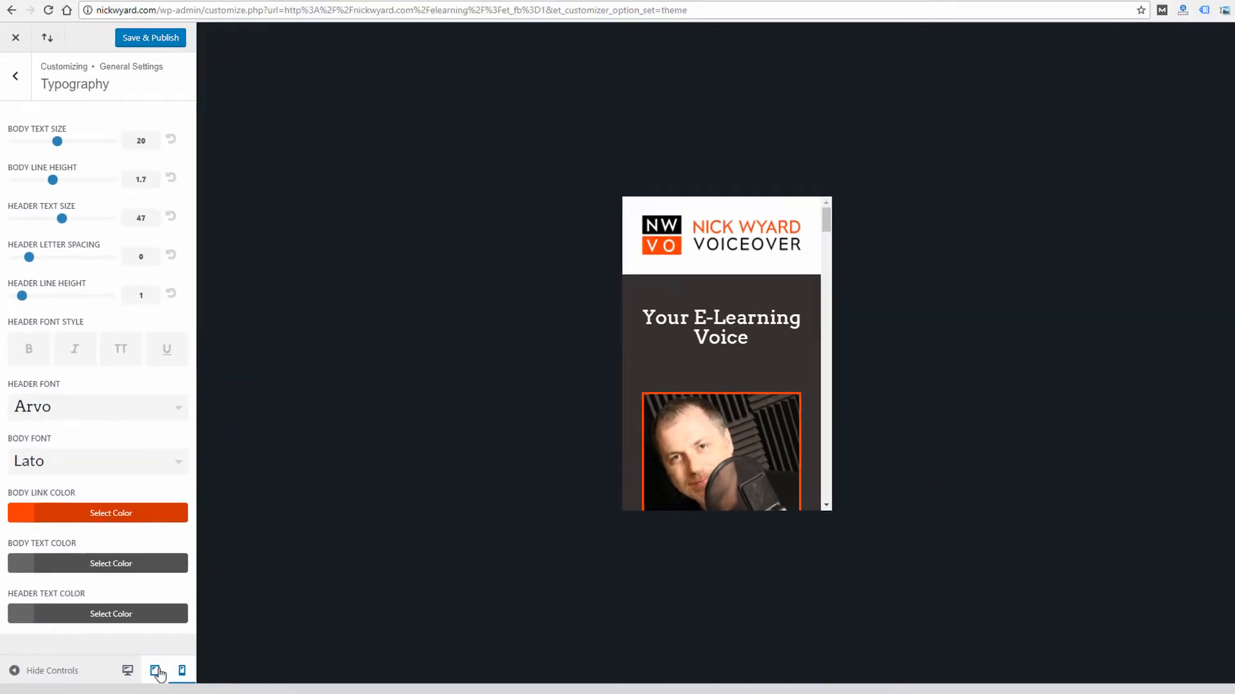
{"action": "left_click", "coordinate": [125, 672]}
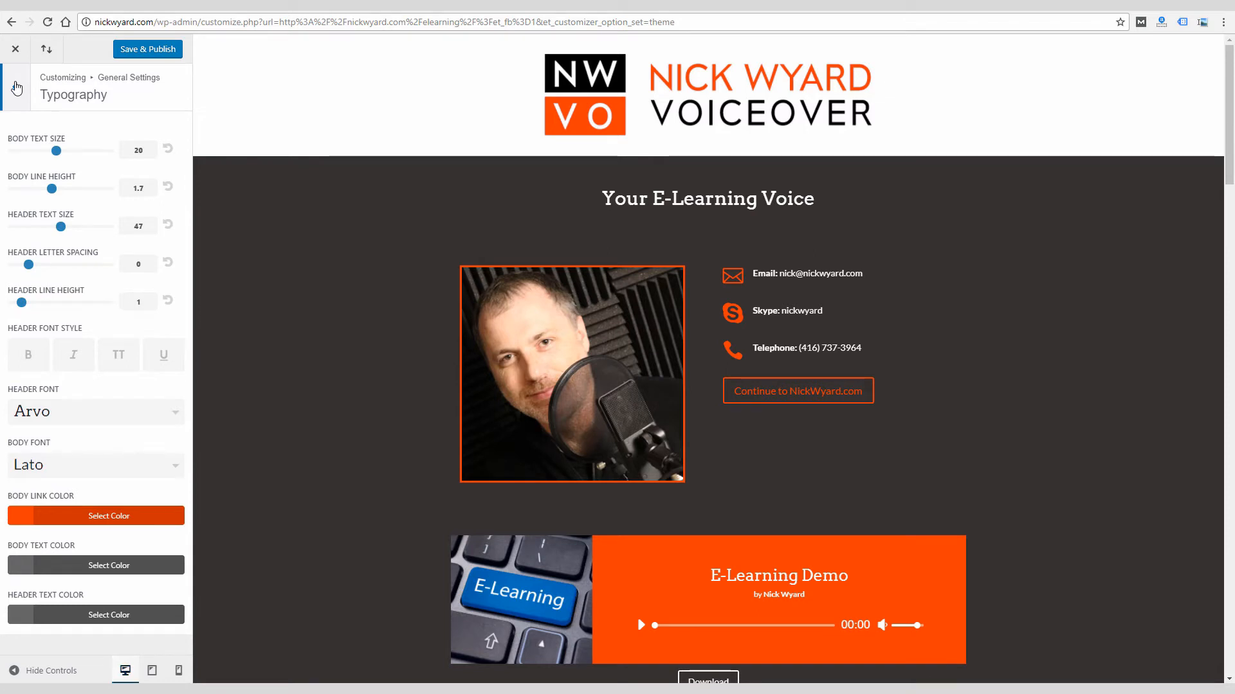
Step: Enable the boxed layout in the general layout settings and turn it back off
{"action": "left_click", "coordinate": [17, 87]}
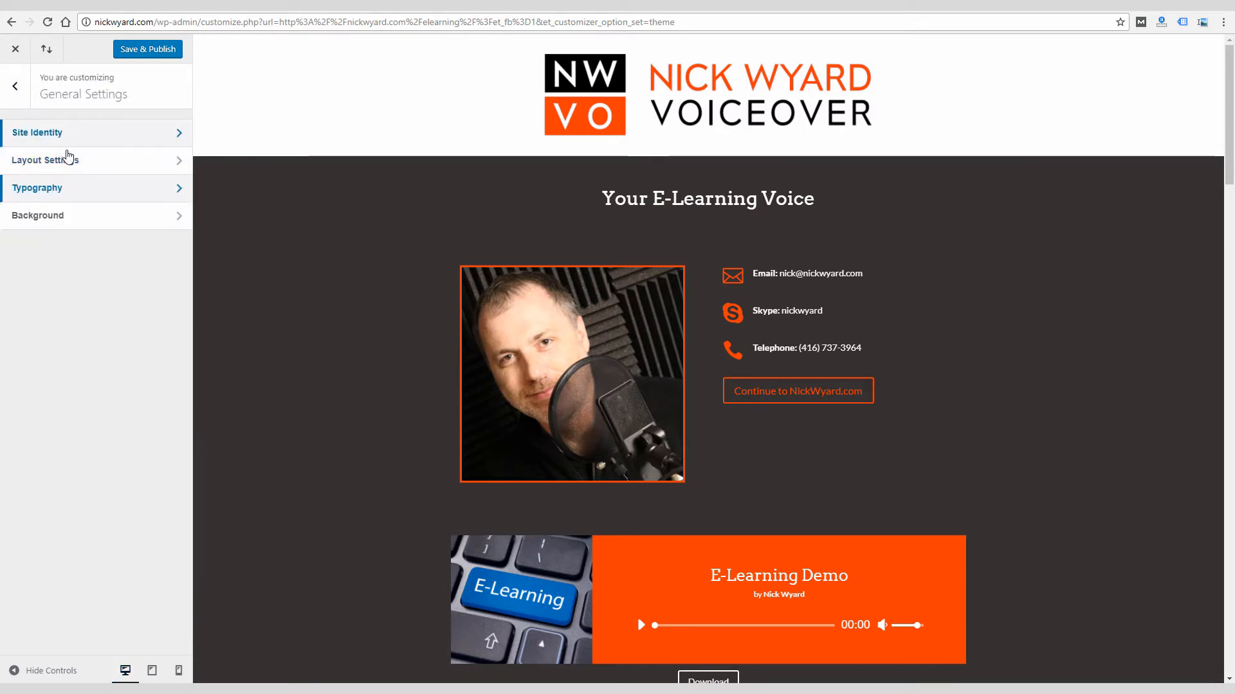
{"action": "left_click", "coordinate": [67, 161]}
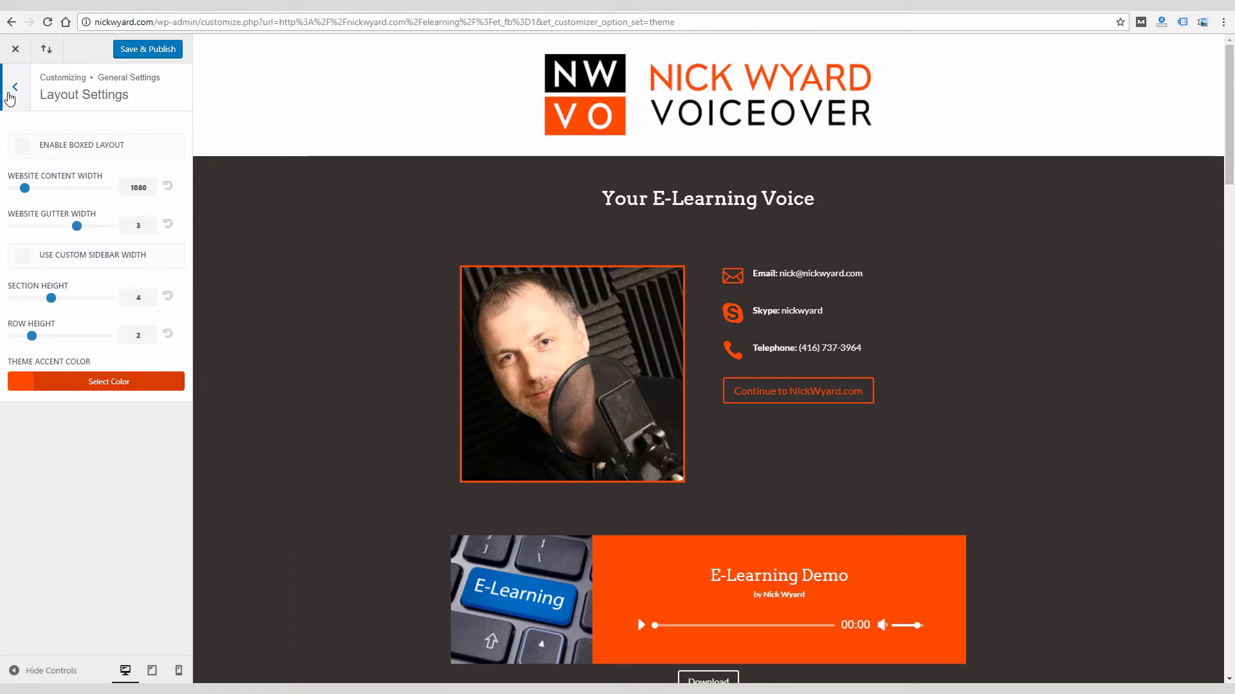
{"action": "left_click", "coordinate": [23, 147]}
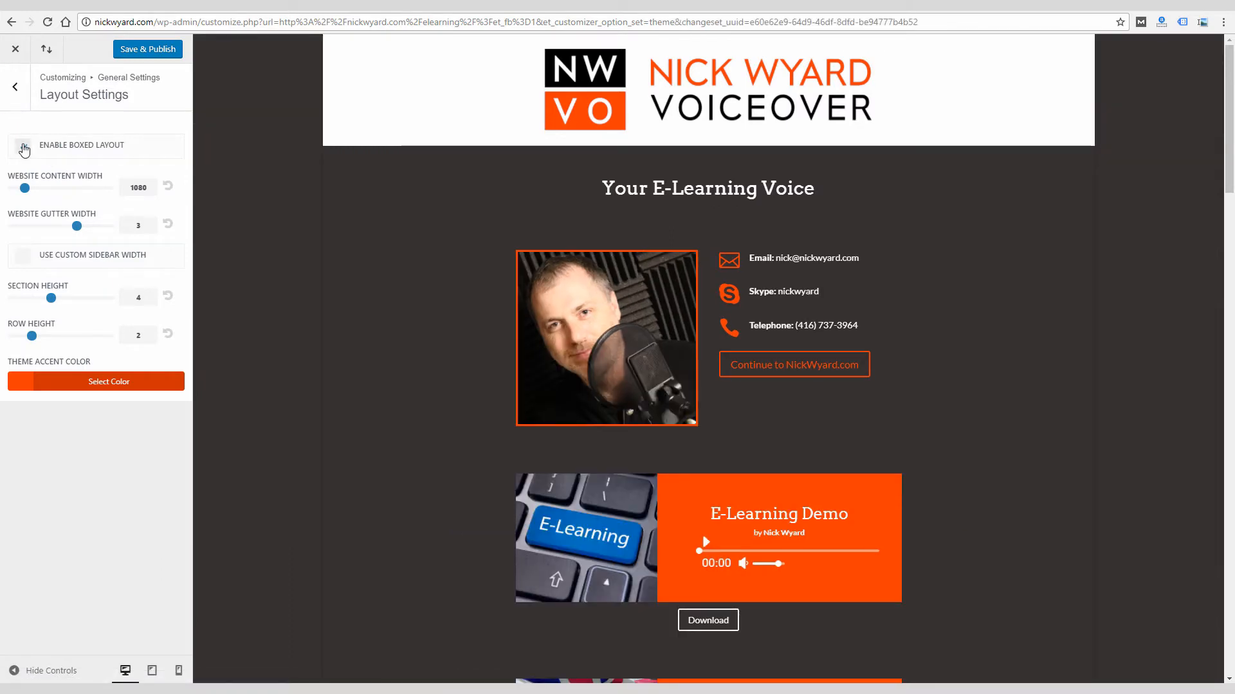
{"action": "left_click", "coordinate": [23, 148]}
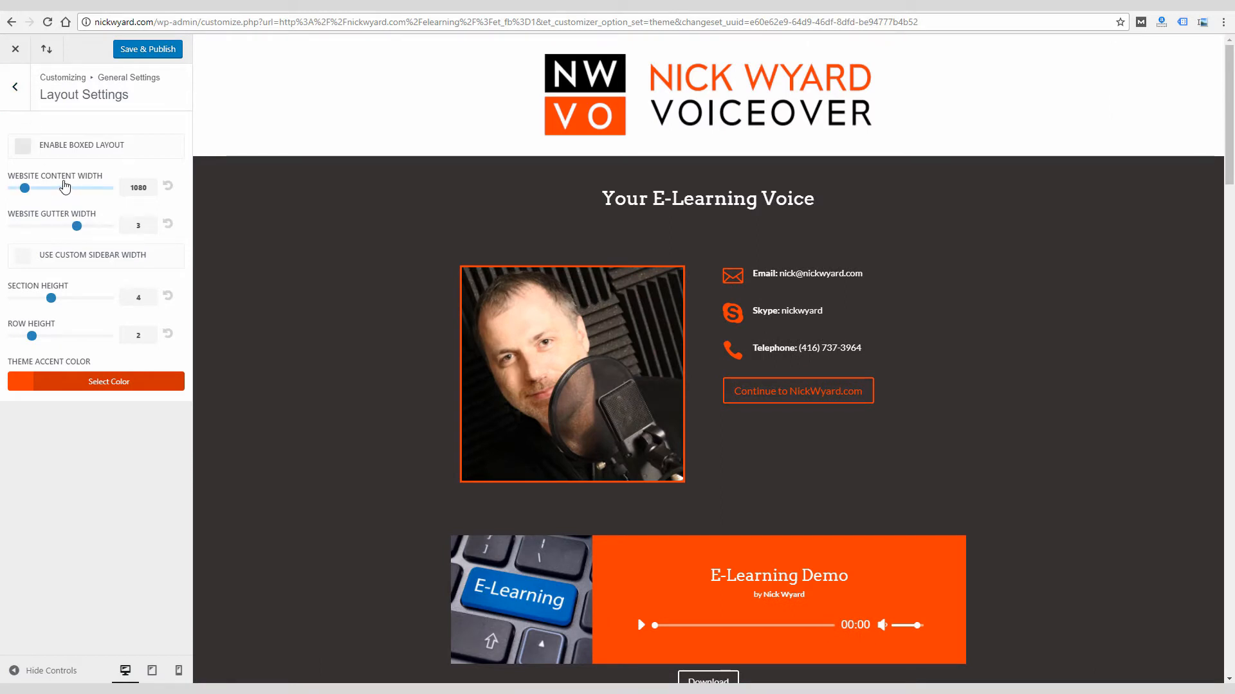
{"action": "left_click", "coordinate": [17, 93]}
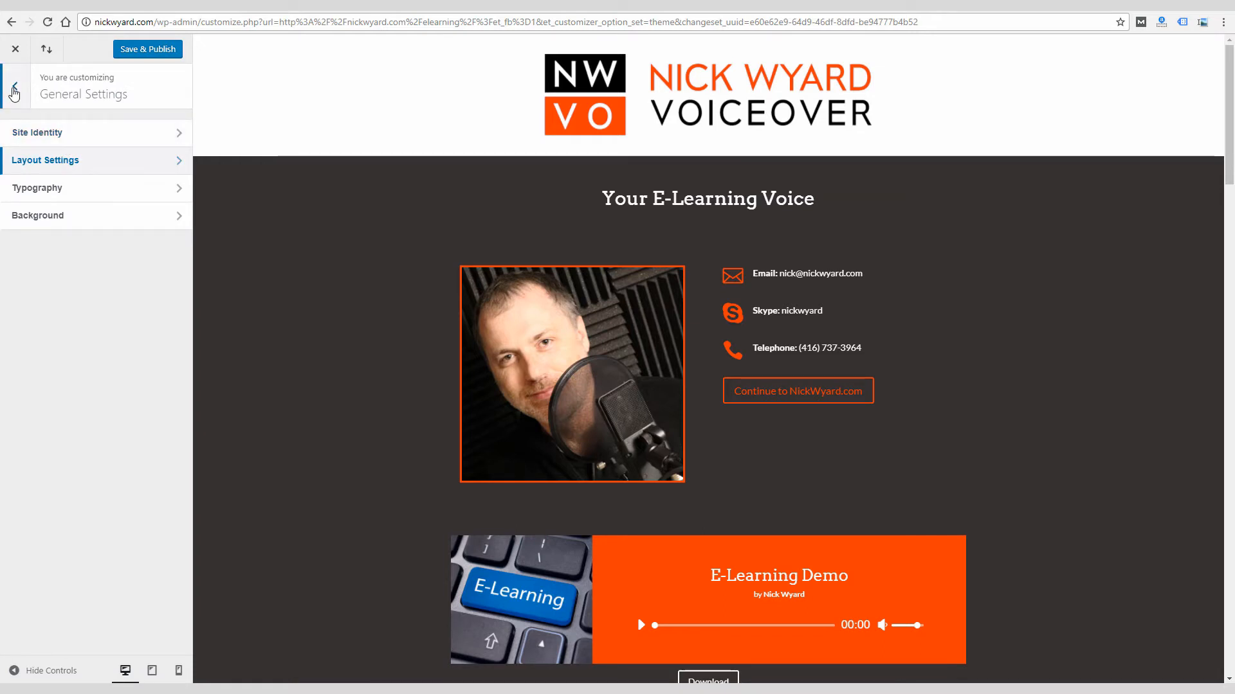
Step: Try the Centered and Centered Inline Logo header styles in the header format settings
{"action": "left_click", "coordinate": [15, 86]}
{"action": "left_click", "coordinate": [75, 216]}
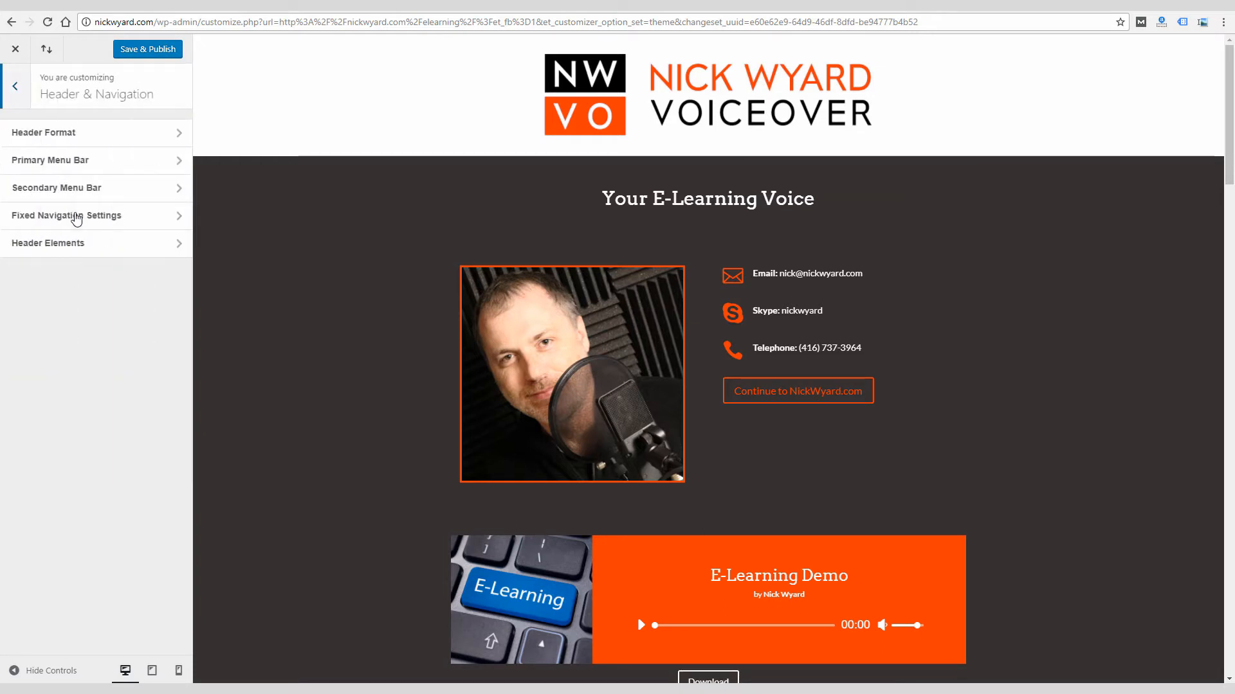
{"action": "left_click", "coordinate": [78, 136]}
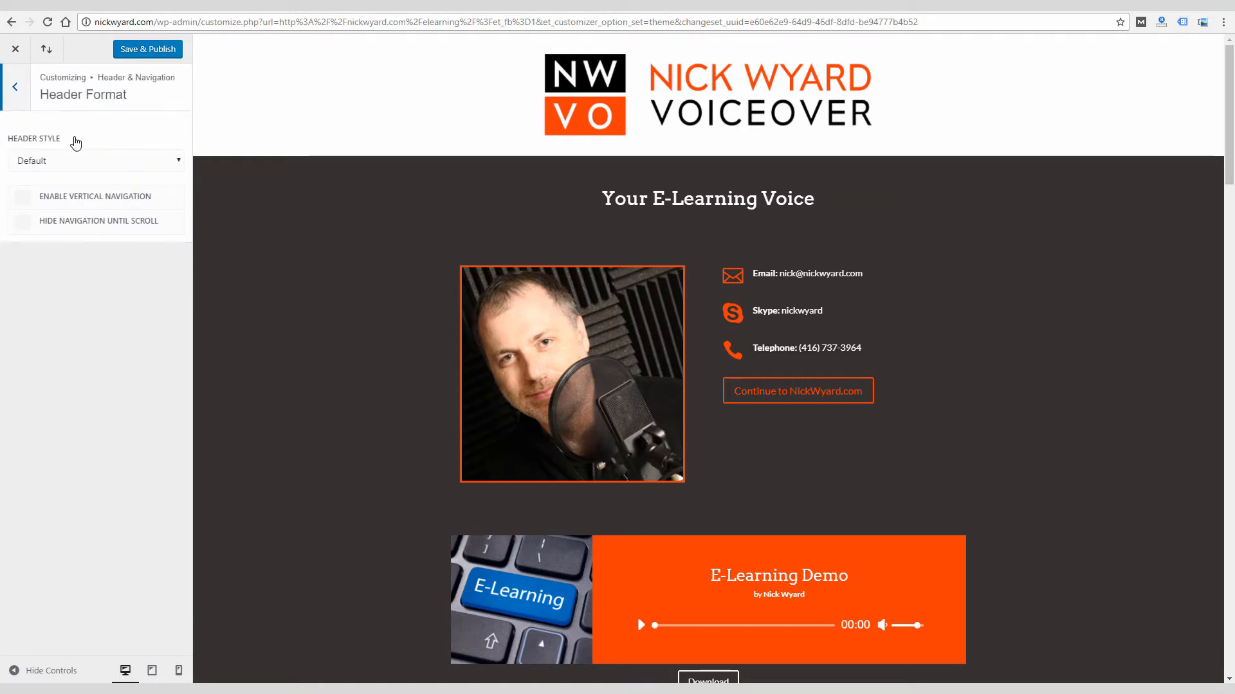
{"action": "left_click", "coordinate": [64, 165]}
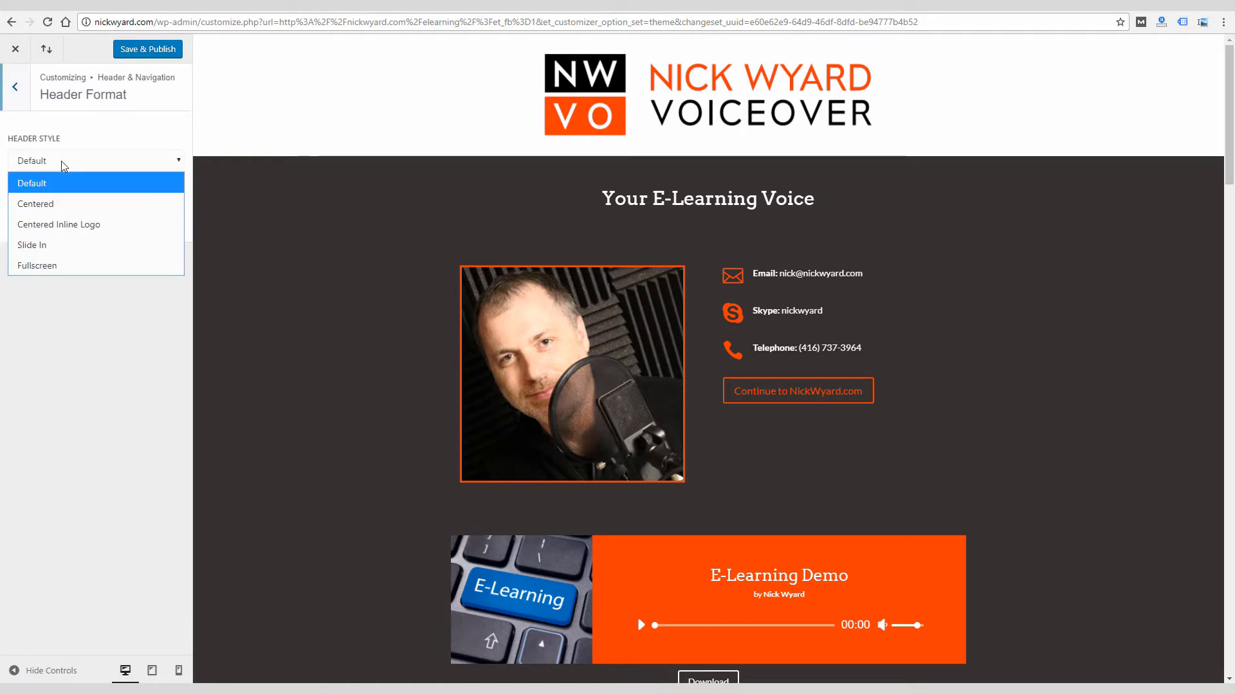
{"action": "left_click", "coordinate": [68, 203]}
{"action": "left_click", "coordinate": [45, 161]}
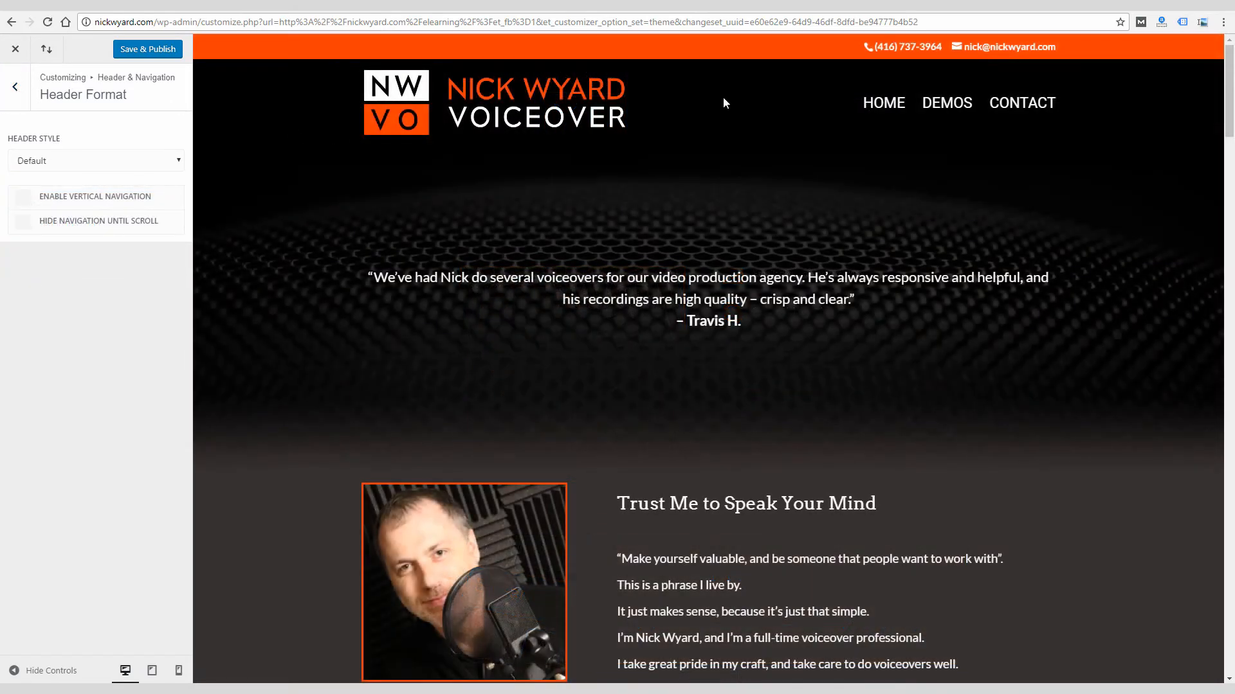
{"action": "left_click", "coordinate": [137, 165]}
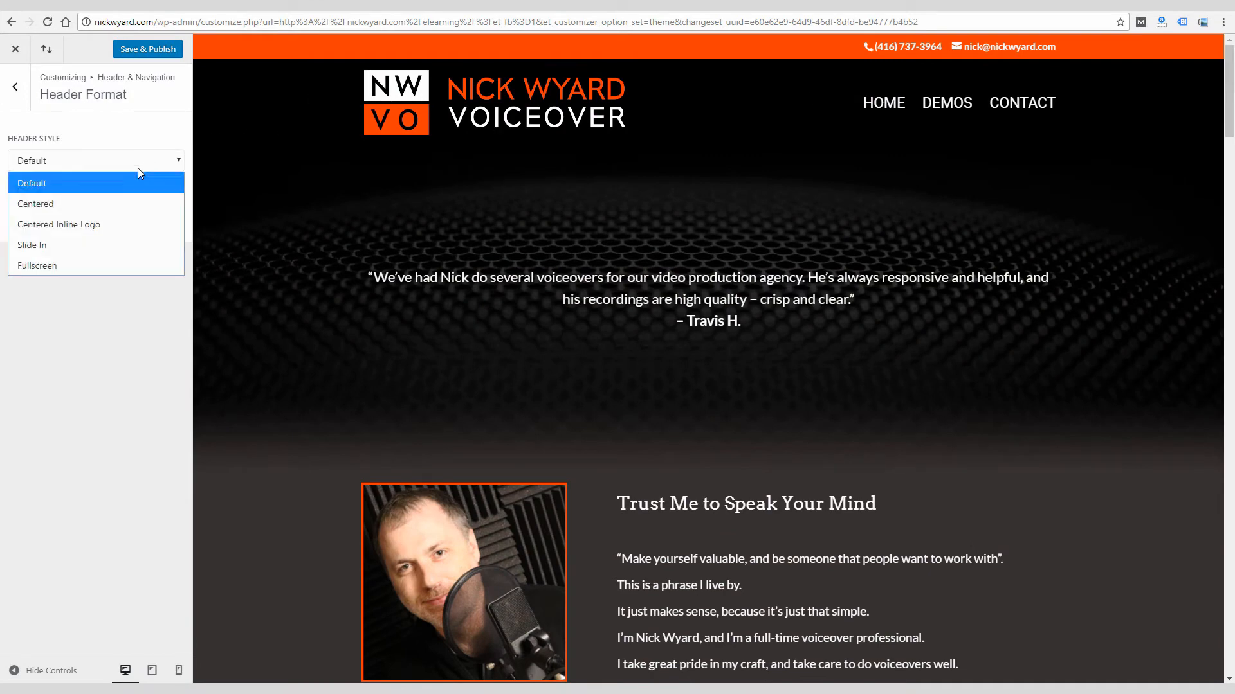
{"action": "left_click", "coordinate": [119, 204]}
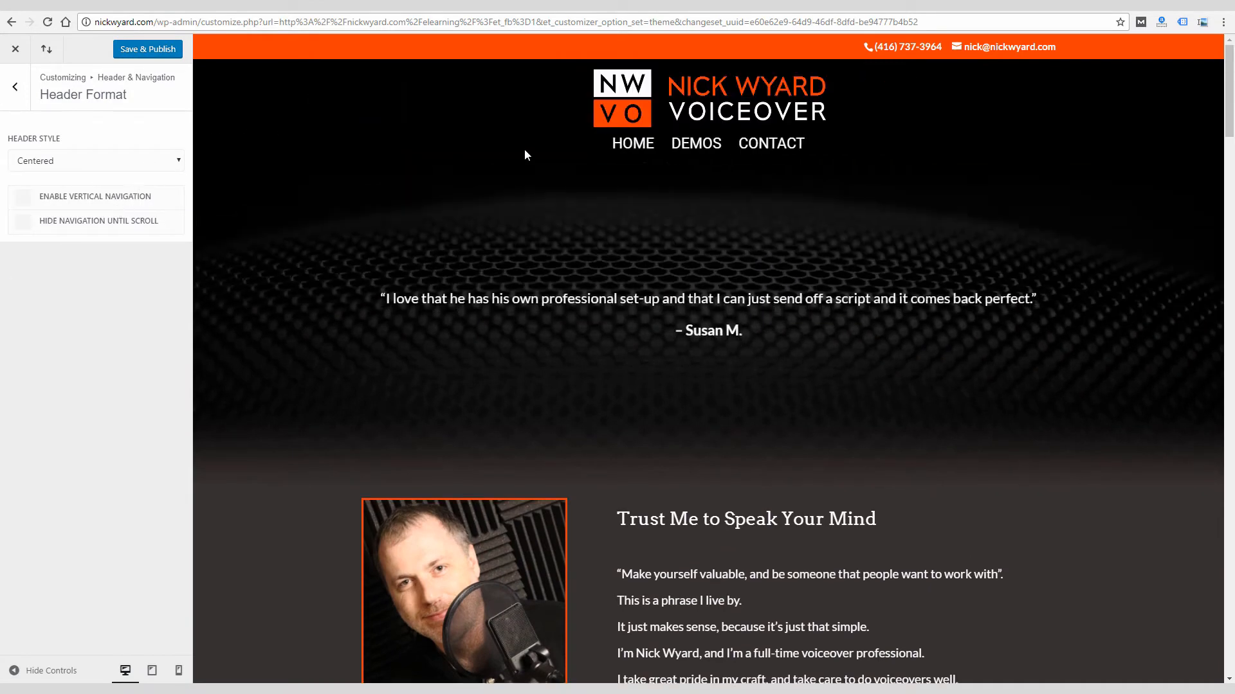
{"action": "left_click", "coordinate": [95, 166]}
{"action": "left_click", "coordinate": [93, 221]}
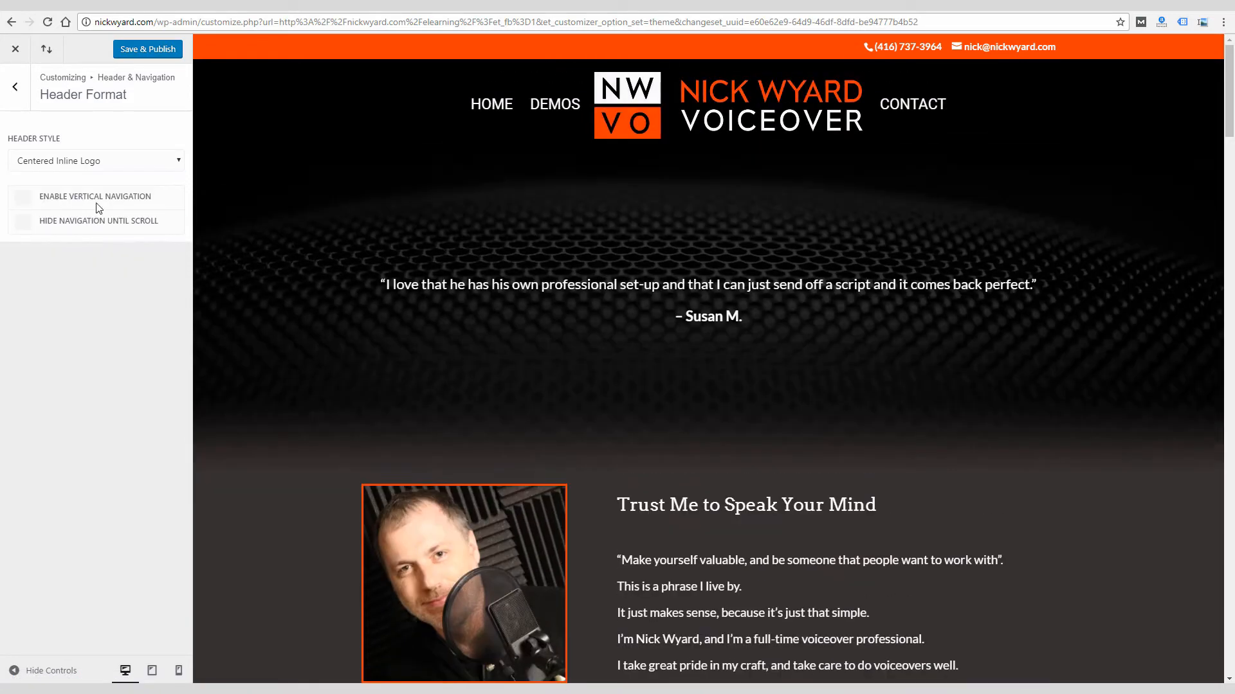
Step: Try the Slide In header style, opening and closing its menu in the preview
{"action": "left_click", "coordinate": [113, 166]}
{"action": "left_click", "coordinate": [98, 244]}
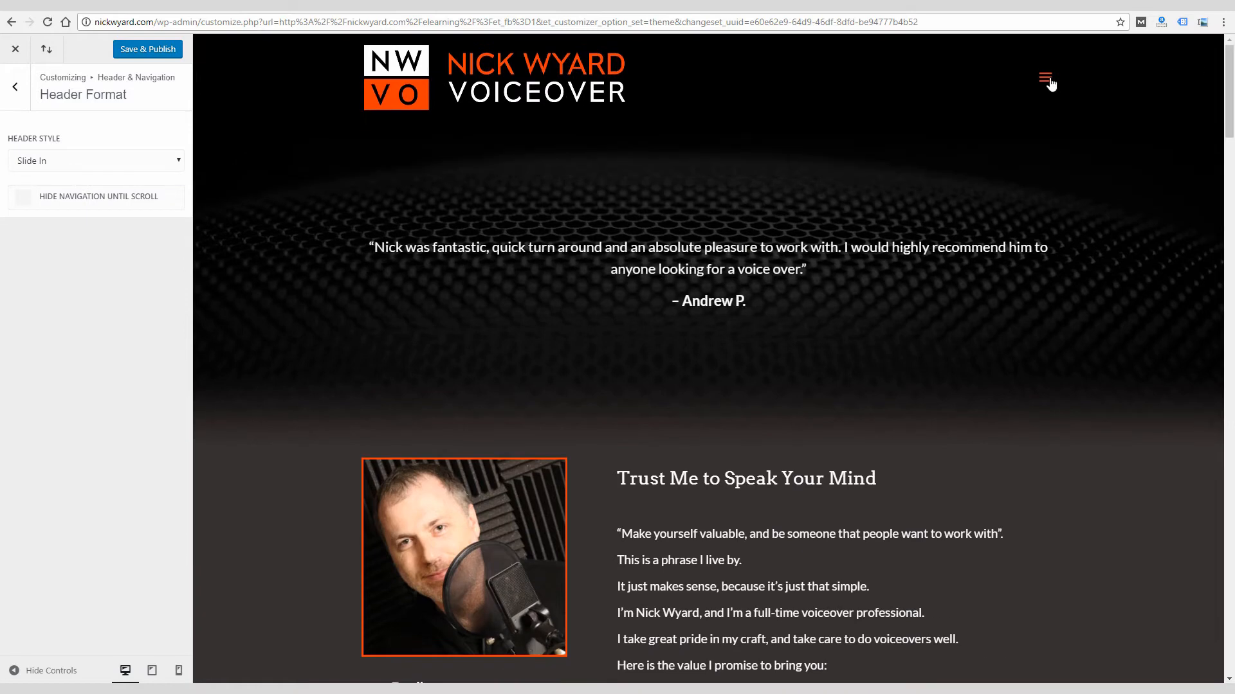
{"action": "left_click", "coordinate": [1047, 80]}
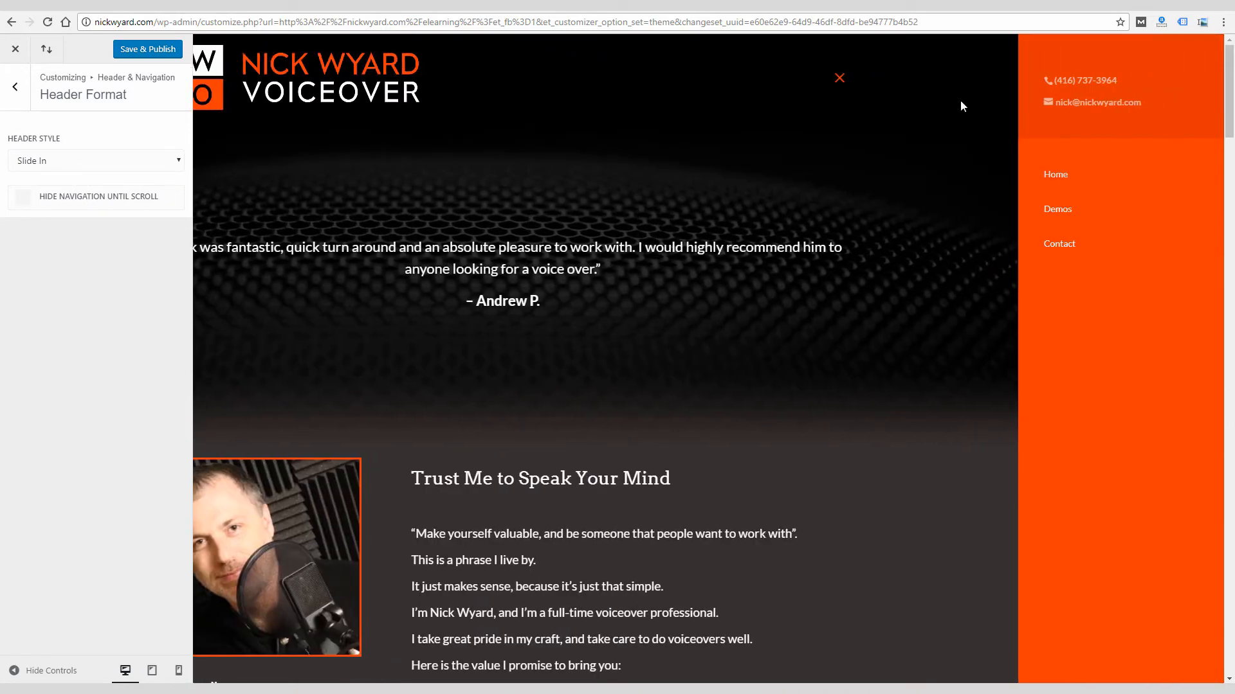
{"action": "left_click", "coordinate": [830, 88]}
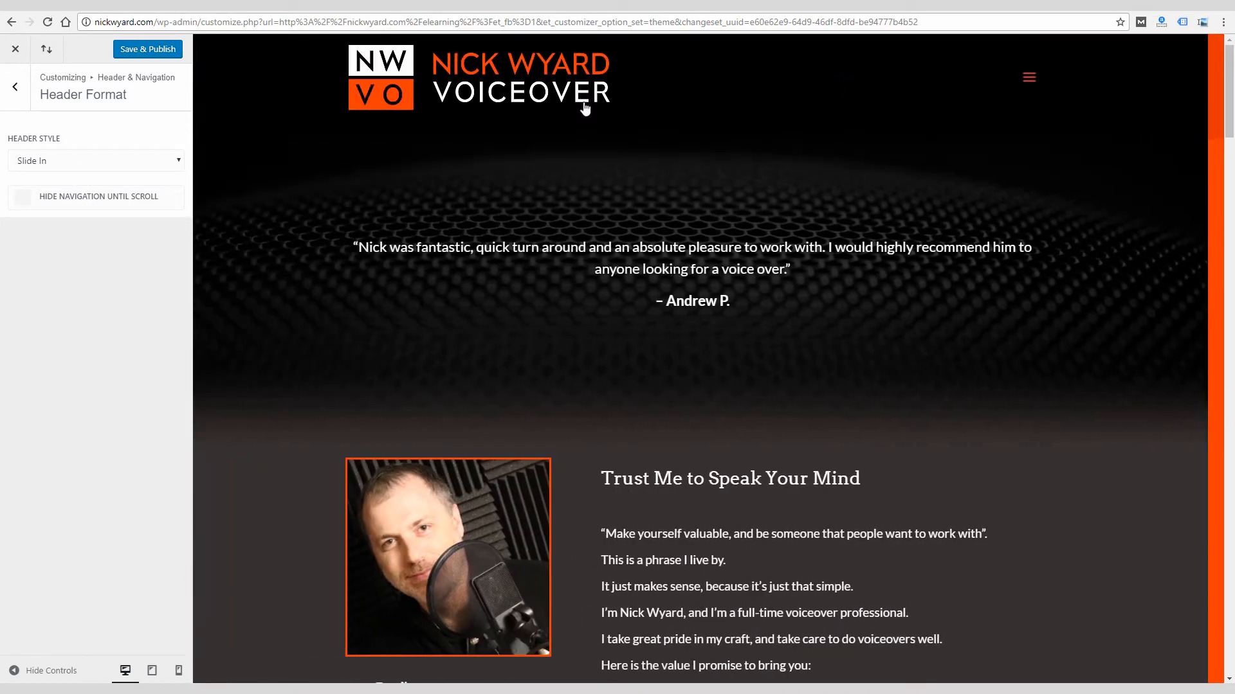
Step: Try the Fullscreen header style, opening and closing its menu in the preview, and leave the header format settings
{"action": "left_click", "coordinate": [145, 169]}
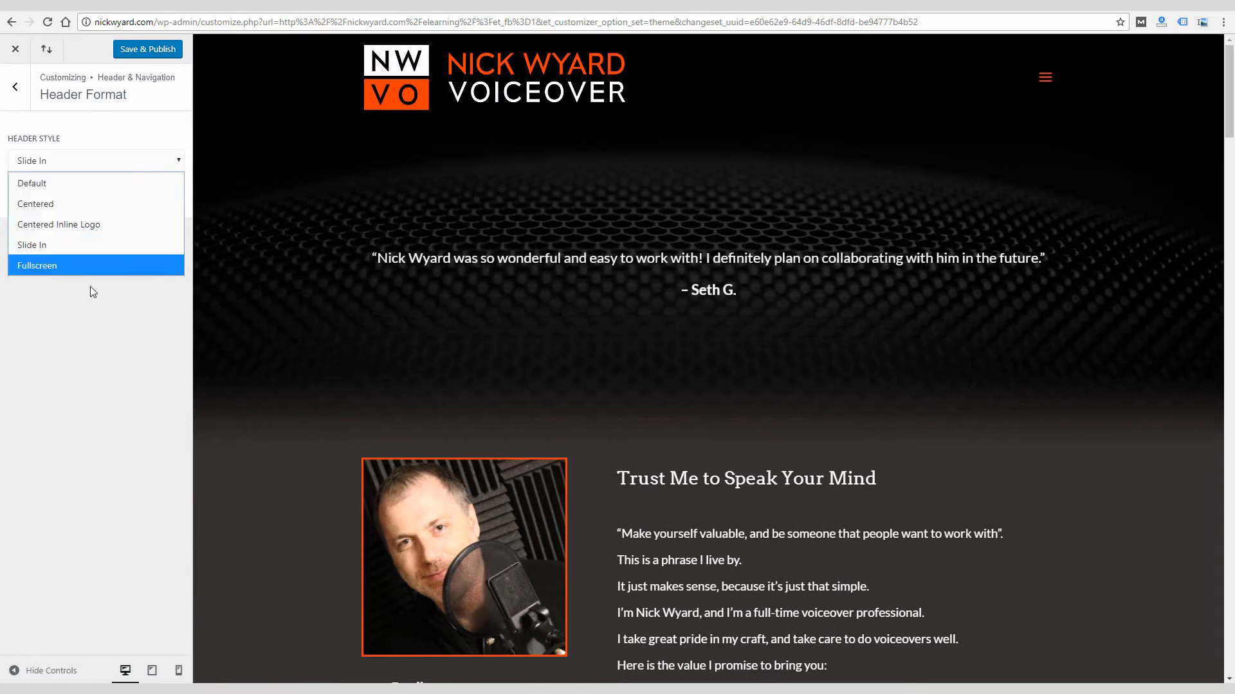
{"action": "left_click", "coordinate": [91, 273]}
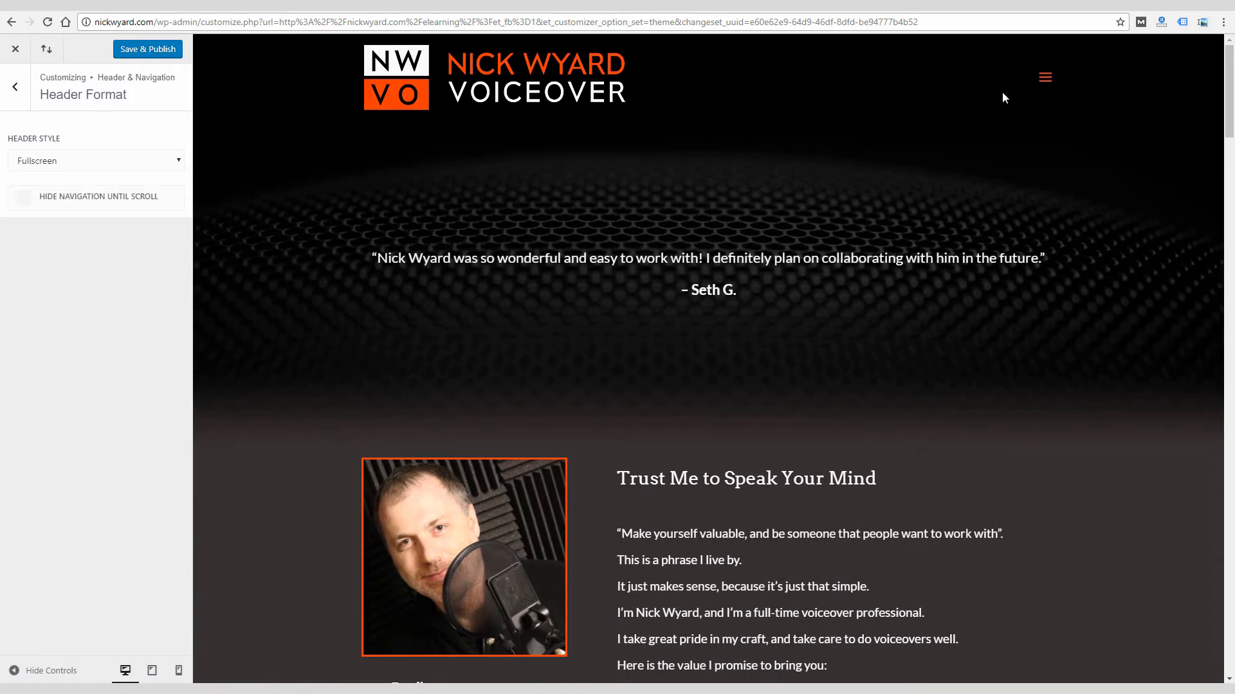
{"action": "left_click", "coordinate": [1039, 82]}
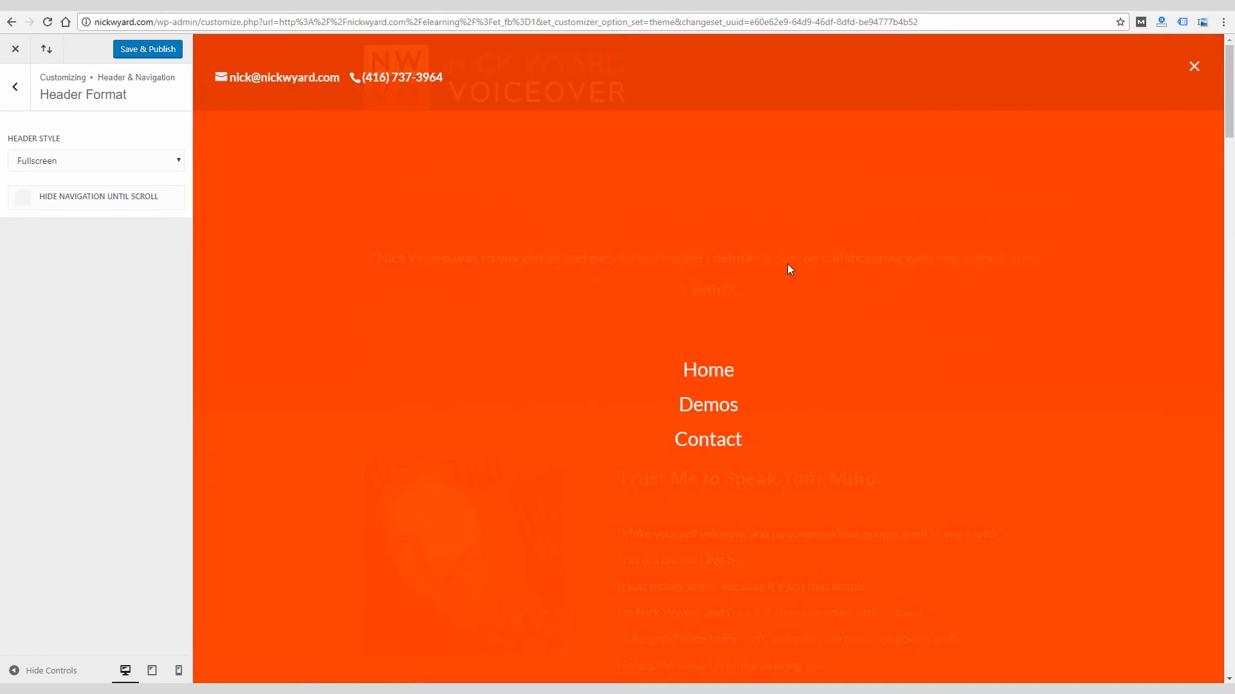
{"action": "left_click", "coordinate": [1193, 70]}
{"action": "left_click", "coordinate": [15, 87]}
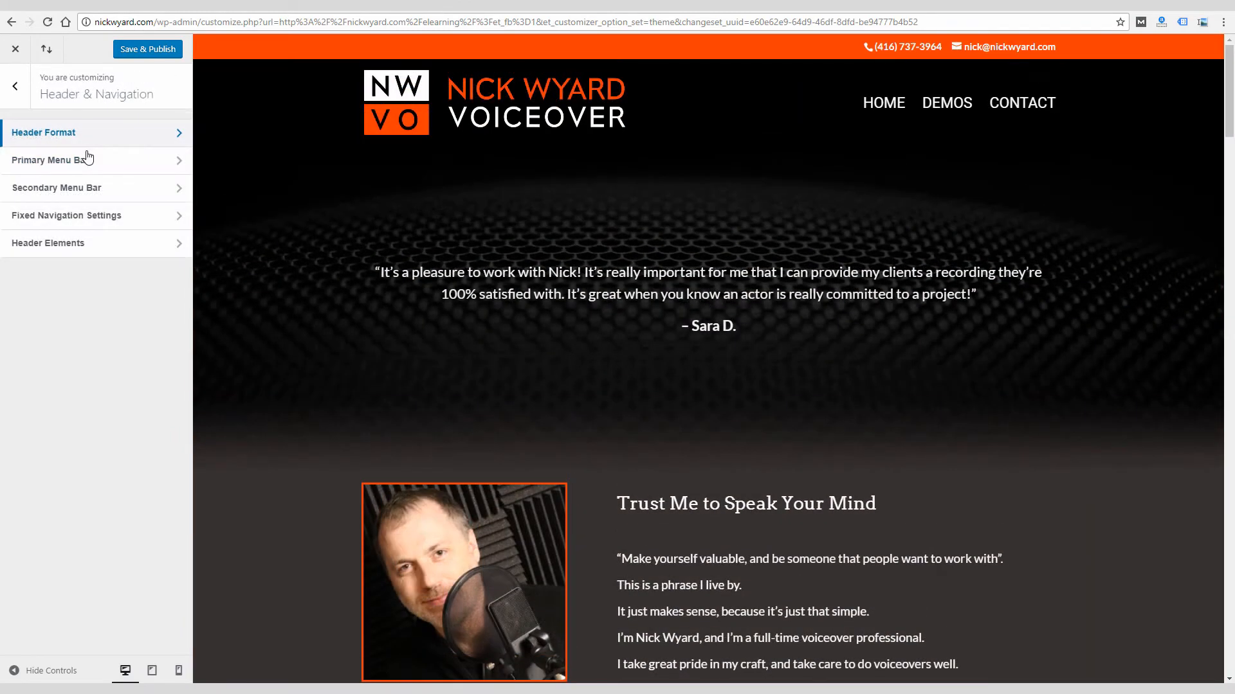
Step: Set the primary menu bar's menu height to 135, logo max height to 61, text size to 20 and letter spacing to 3
{"action": "left_click", "coordinate": [89, 159]}
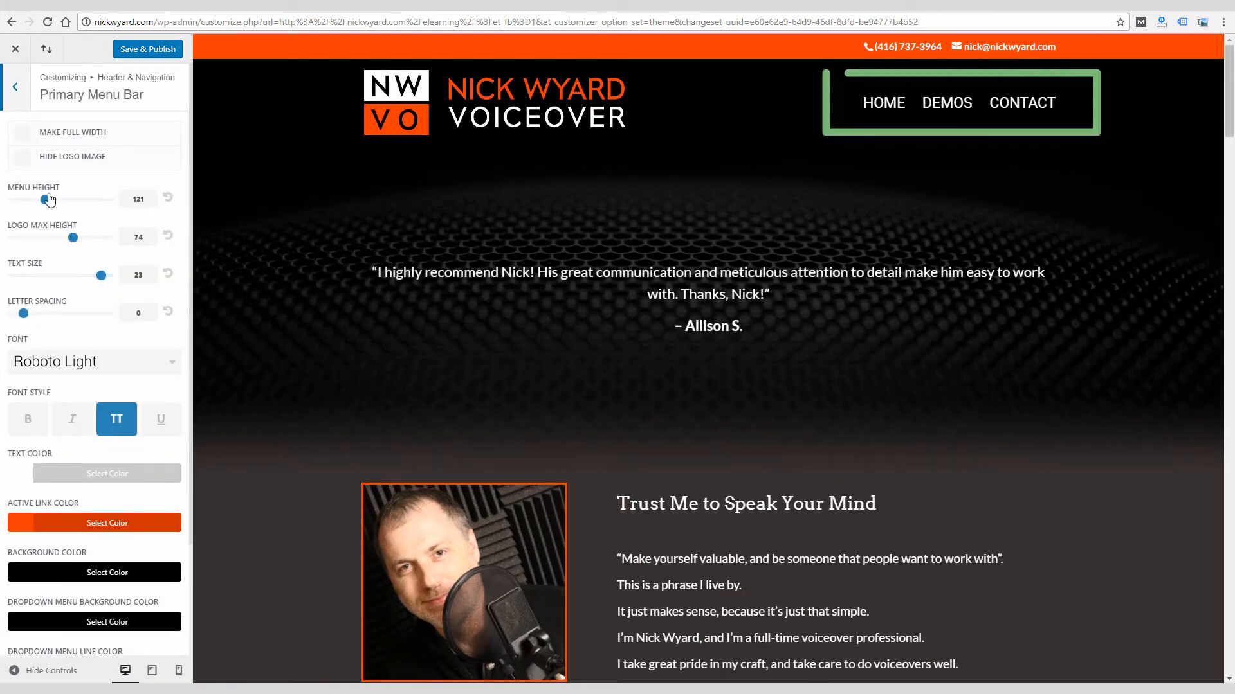
{"action": "mouse_move", "coordinate": [45, 200]}
{"action": "left_mouse_down"}
{"action": "mouse_move", "coordinate": [67, 238]}
{"action": "mouse_move", "coordinate": [55, 238]}
{"action": "left_mouse_up"}
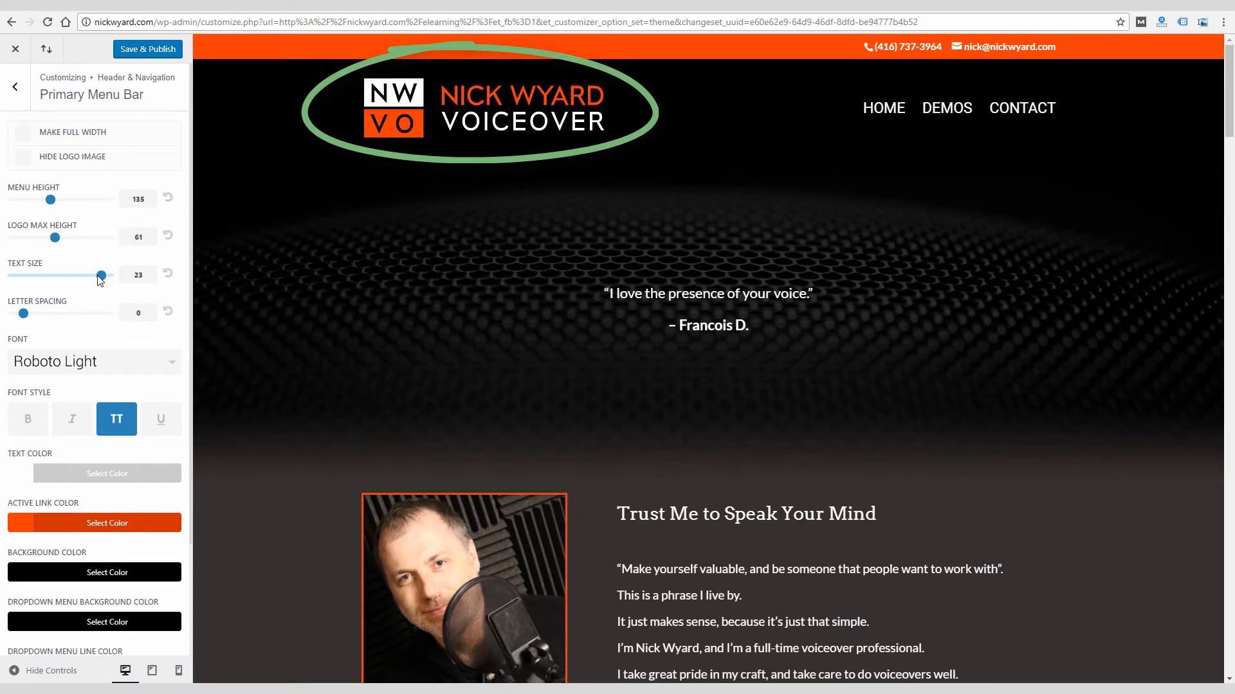
{"action": "left_click_drag", "start_coordinate": [100, 277], "coordinate": [75, 277]}
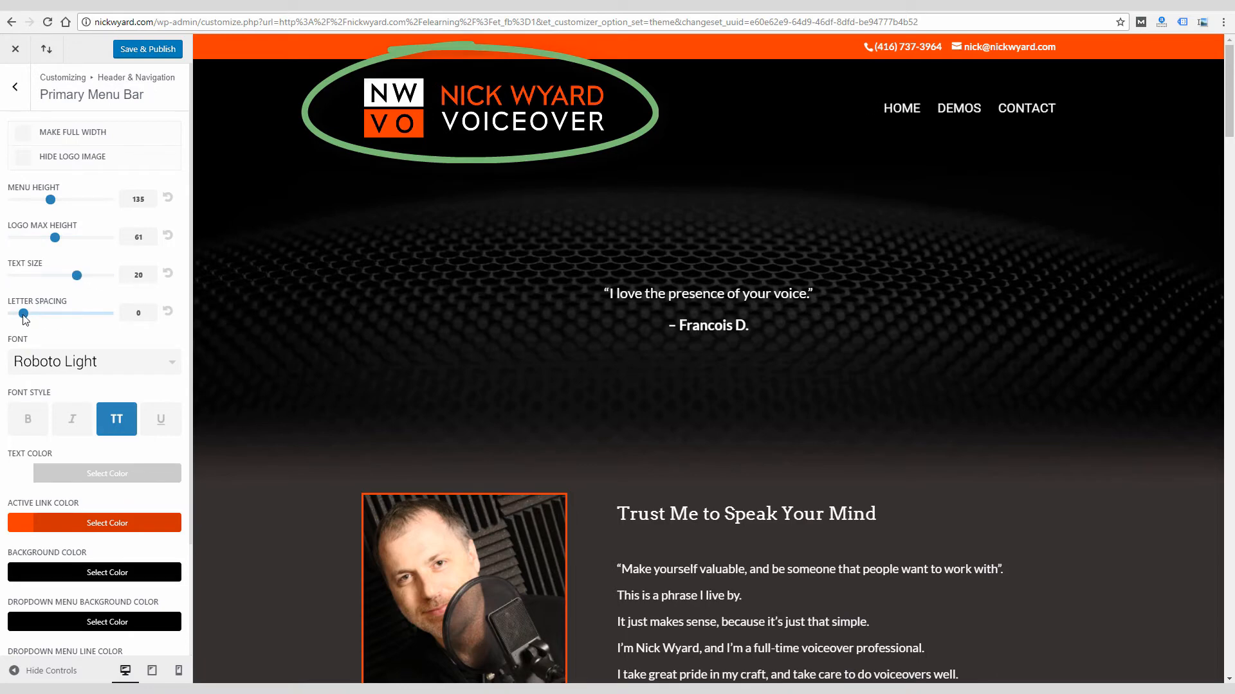
{"action": "left_click_drag", "start_coordinate": [24, 314], "coordinate": [58, 321]}
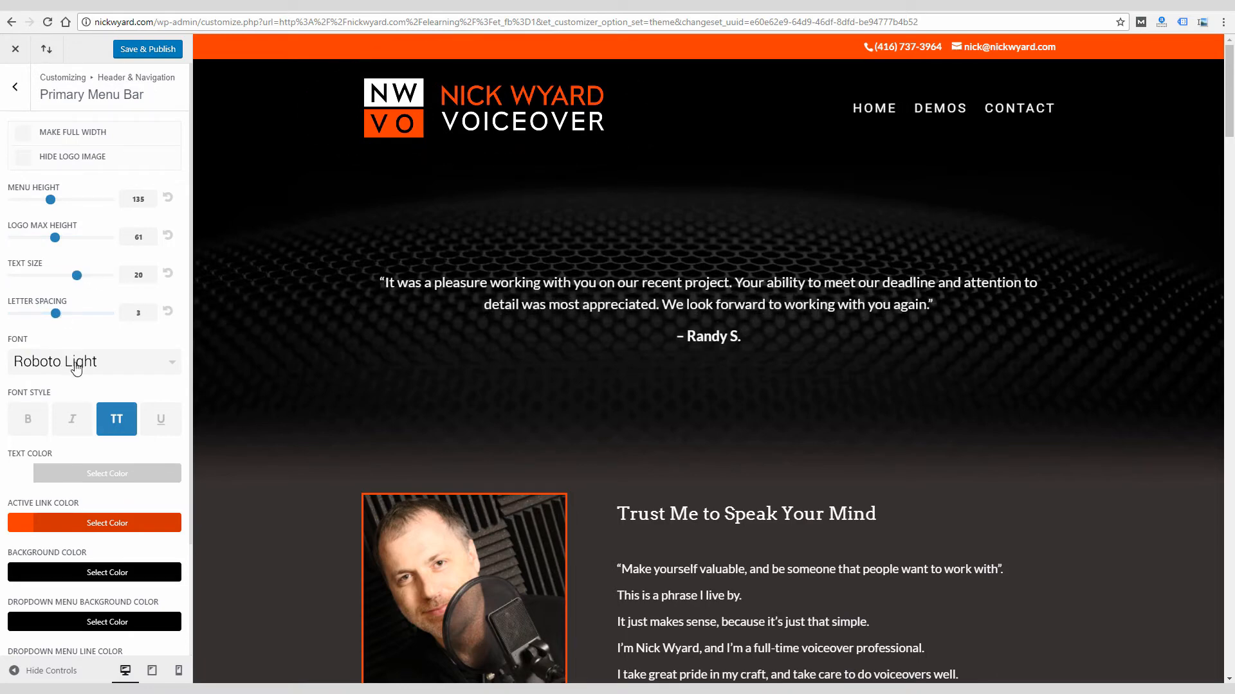
{"action": "scroll", "coordinate": [93, 422], "scroll_direction": "down", "scroll_amount": 2}
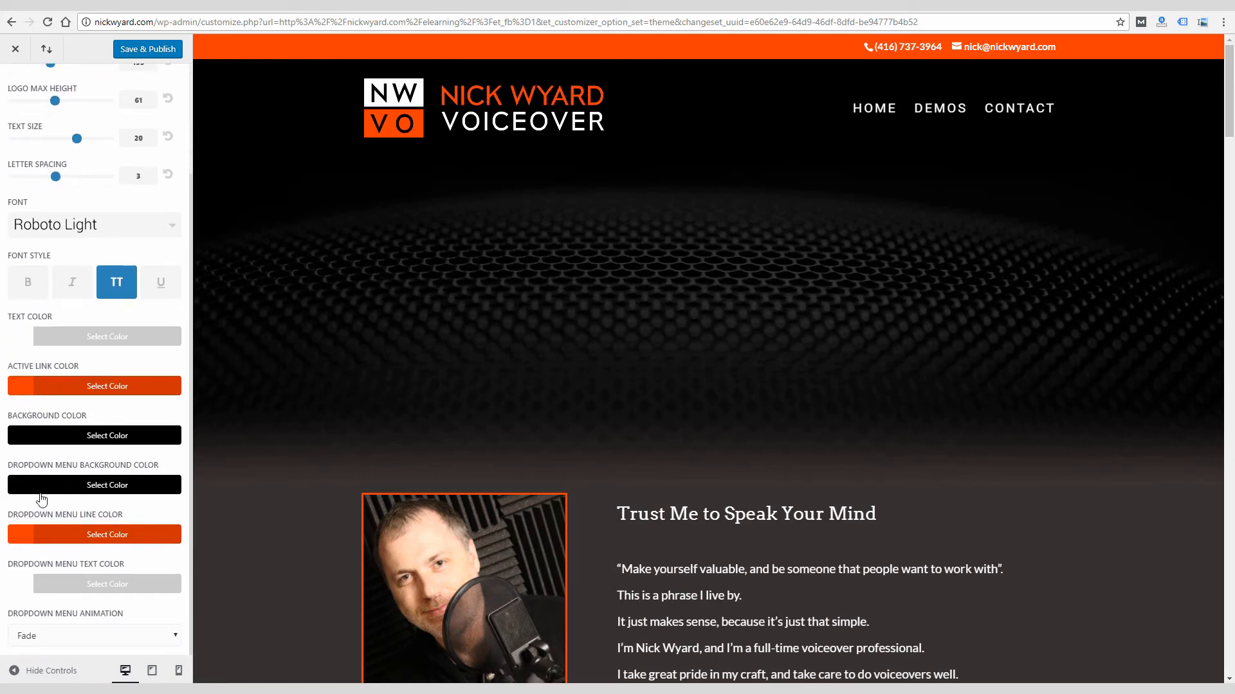
Step: Look over the Header Elements options and the Buttons settings, returning to the main Theme Customizer list
{"action": "scroll", "coordinate": [39, 501], "scroll_direction": "up", "scroll_amount": 2}
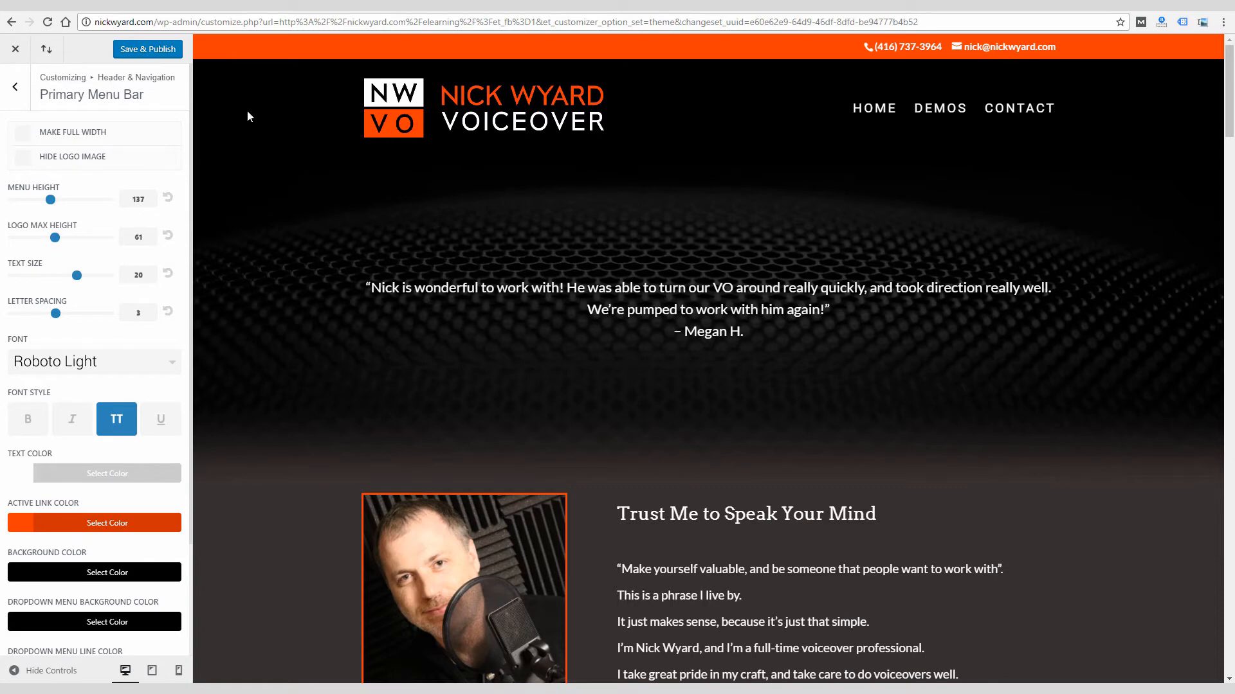
{"action": "left_click", "coordinate": [15, 86]}
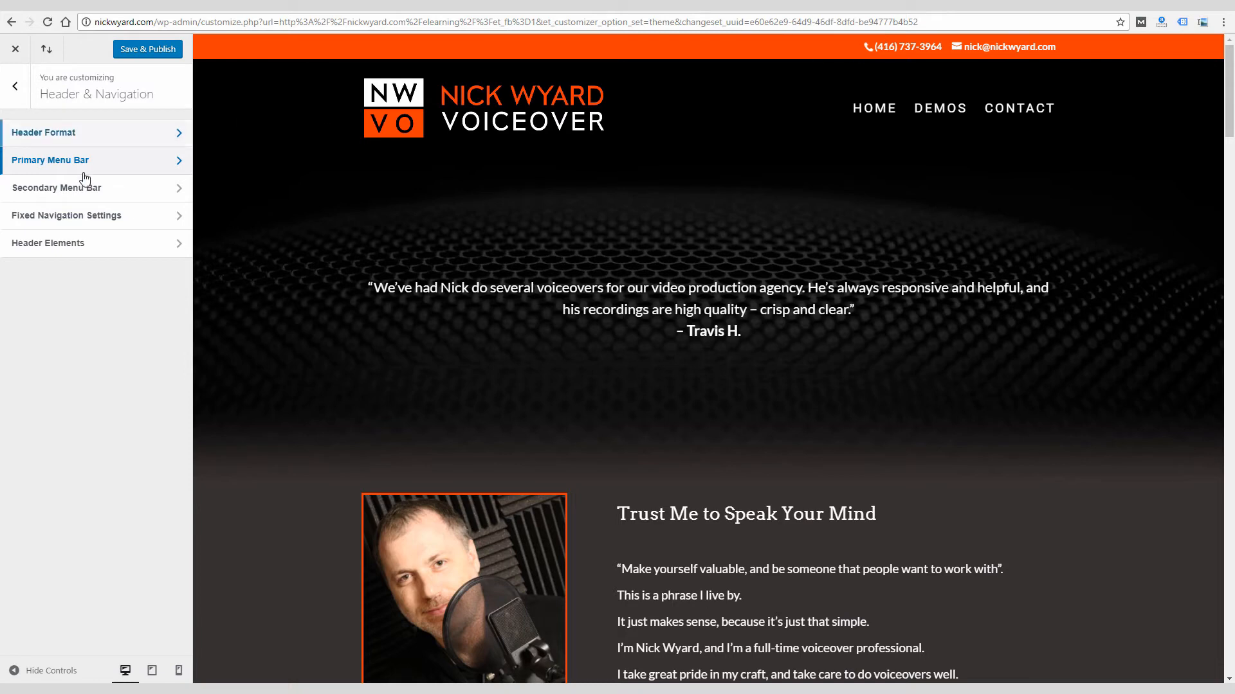
{"action": "left_click", "coordinate": [83, 243]}
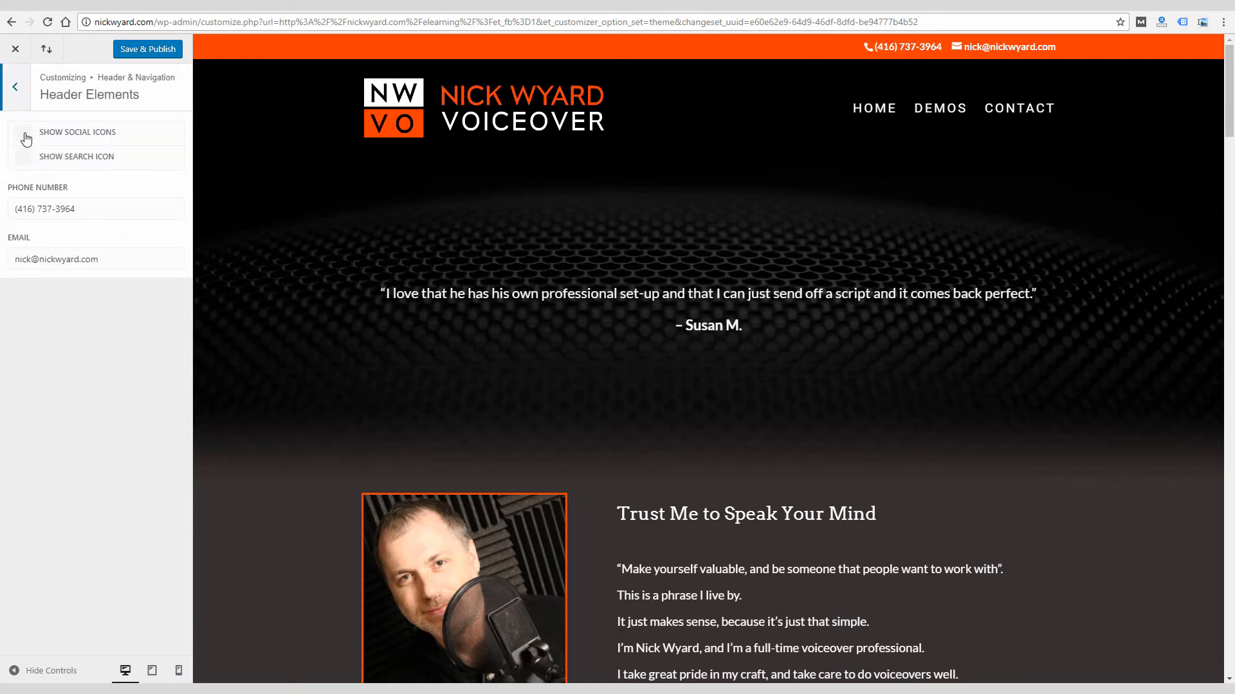
{"action": "left_click", "coordinate": [23, 135]}
{"action": "left_click", "coordinate": [17, 89]}
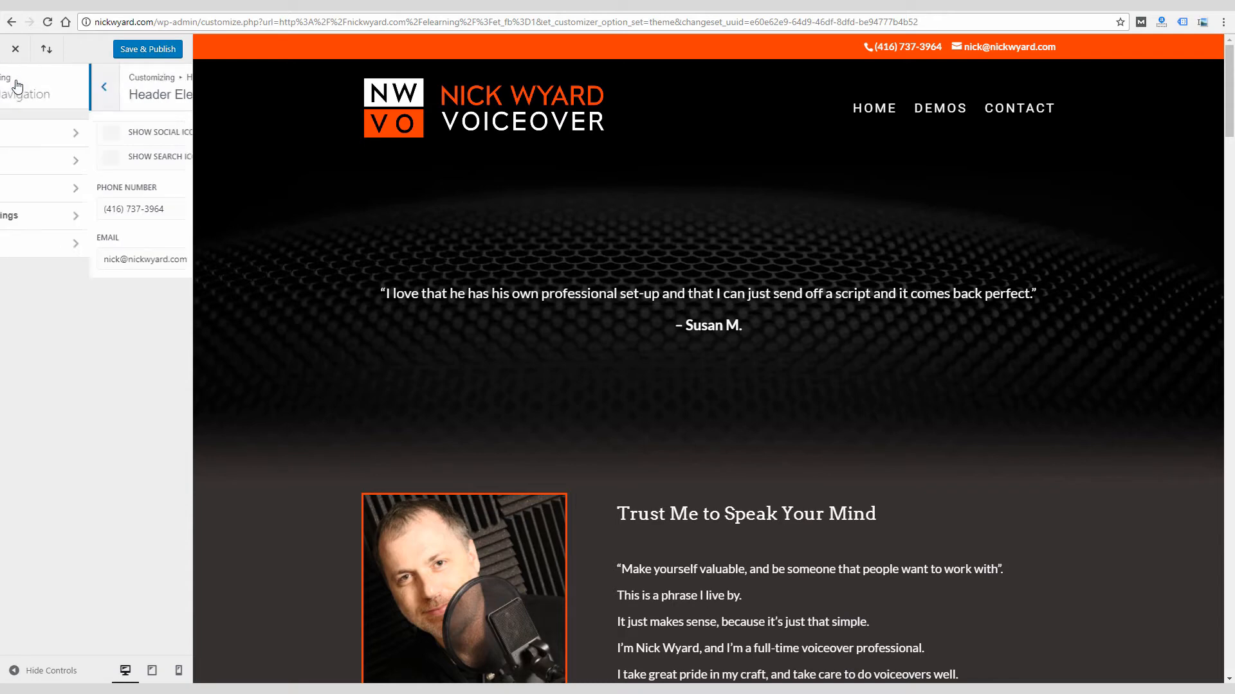
{"action": "left_click", "coordinate": [17, 90]}
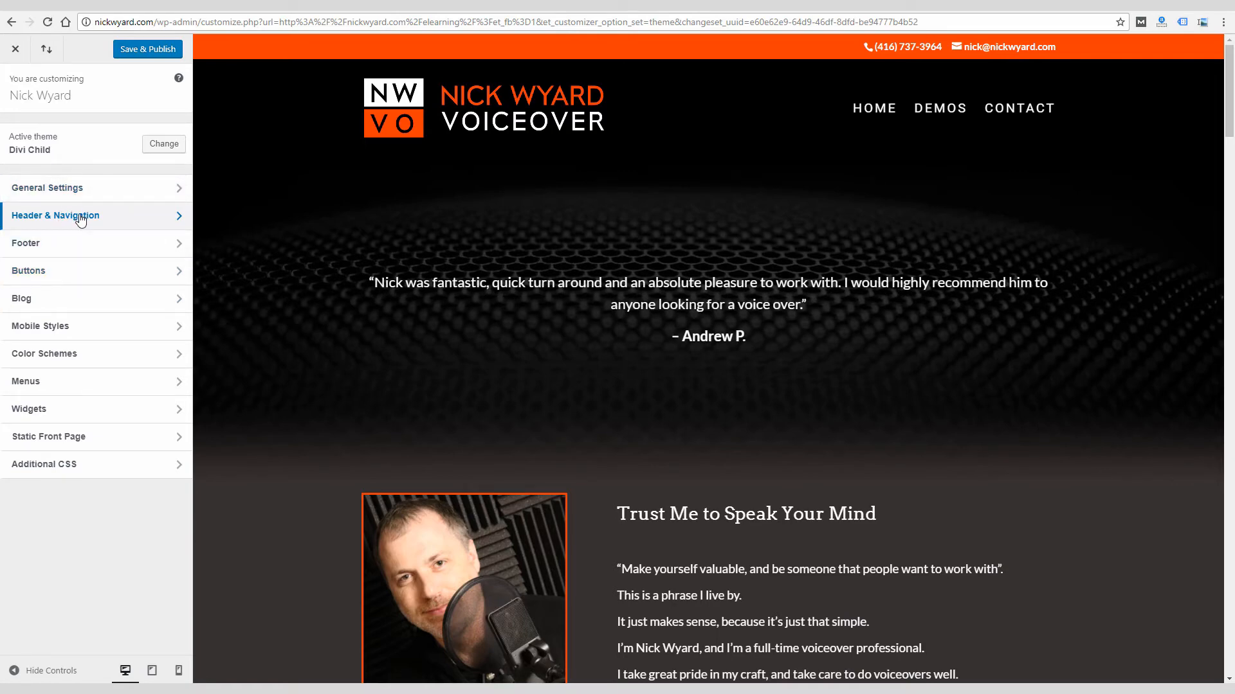
{"action": "left_click", "coordinate": [45, 271]}
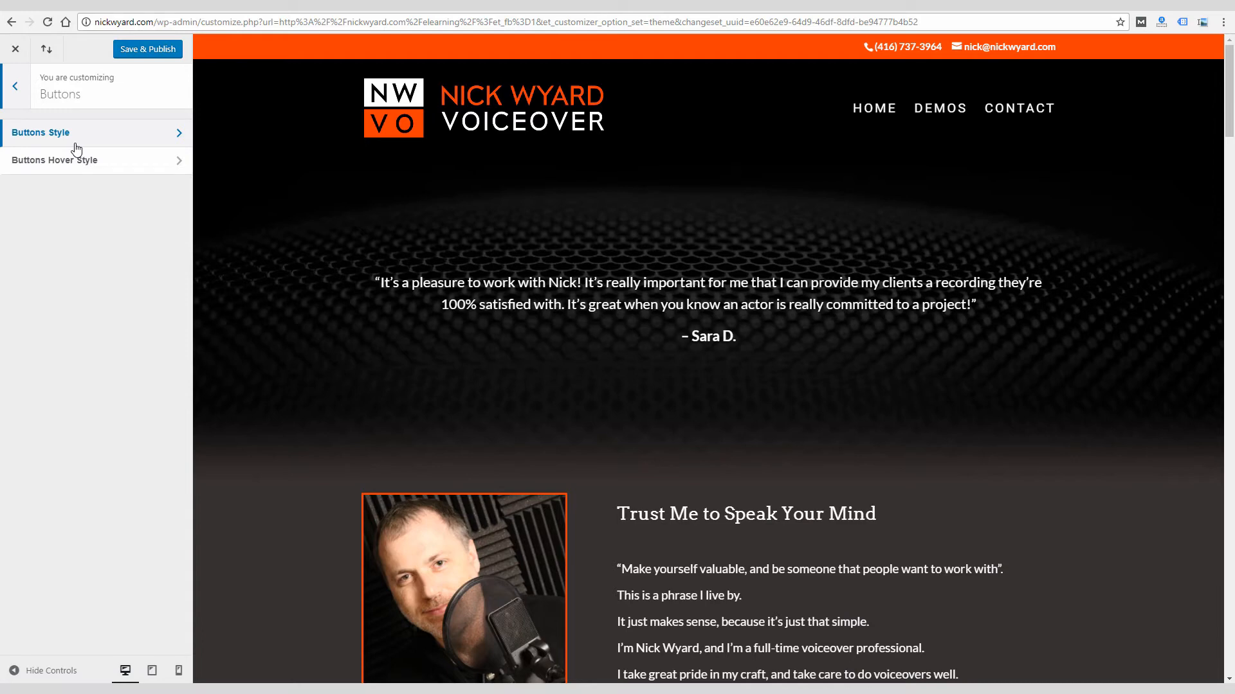
{"action": "left_click", "coordinate": [14, 88]}
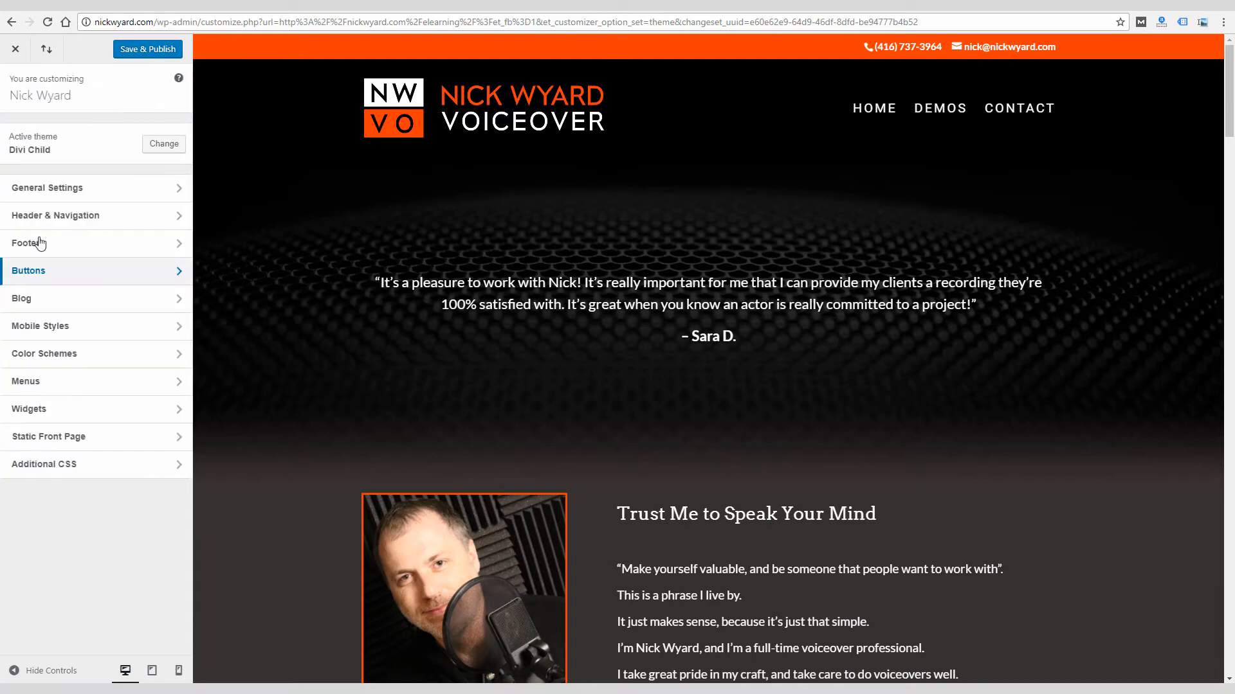
Step: Close the Theme Customizer without saving the changes and go to the WordPress dashboard
{"action": "left_click", "coordinate": [15, 53]}
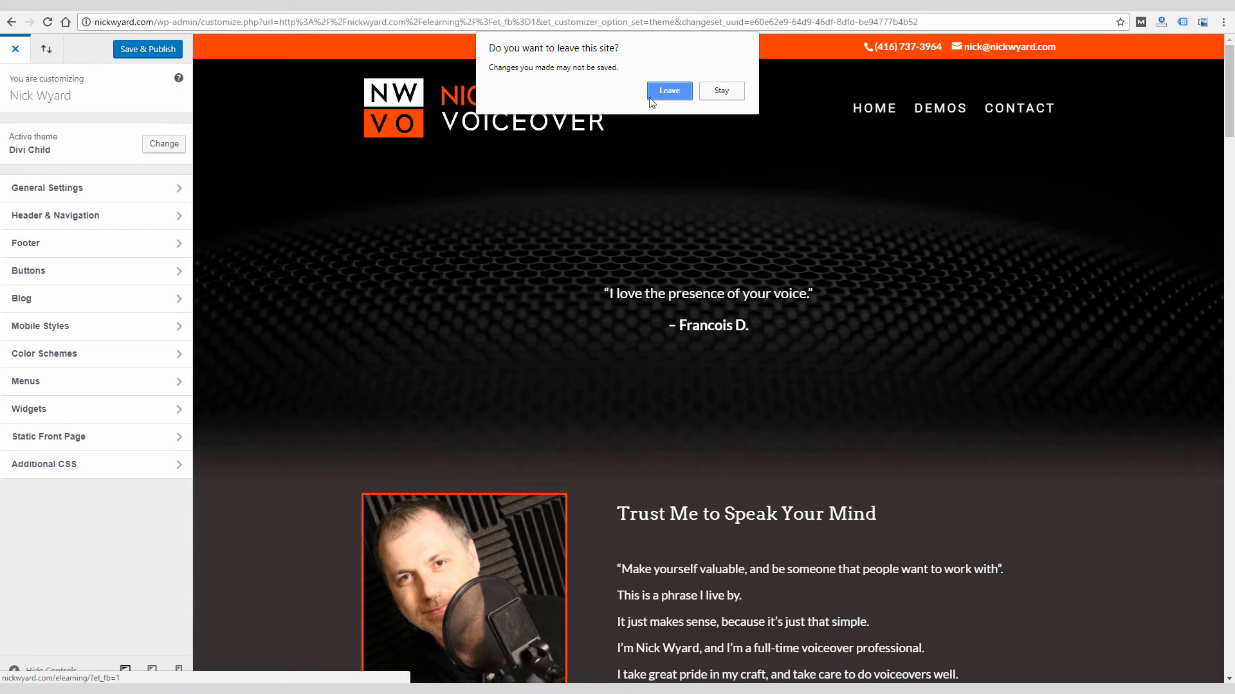
{"action": "left_click", "coordinate": [668, 91]}
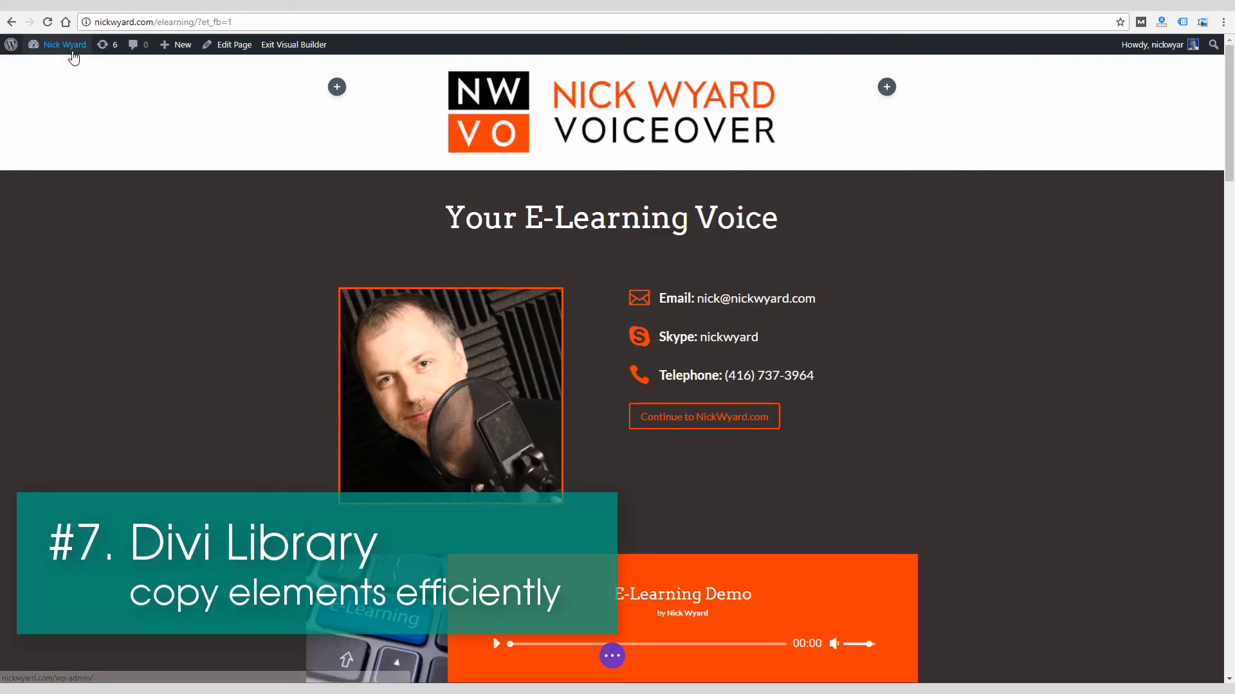
{"action": "left_click", "coordinate": [56, 67]}
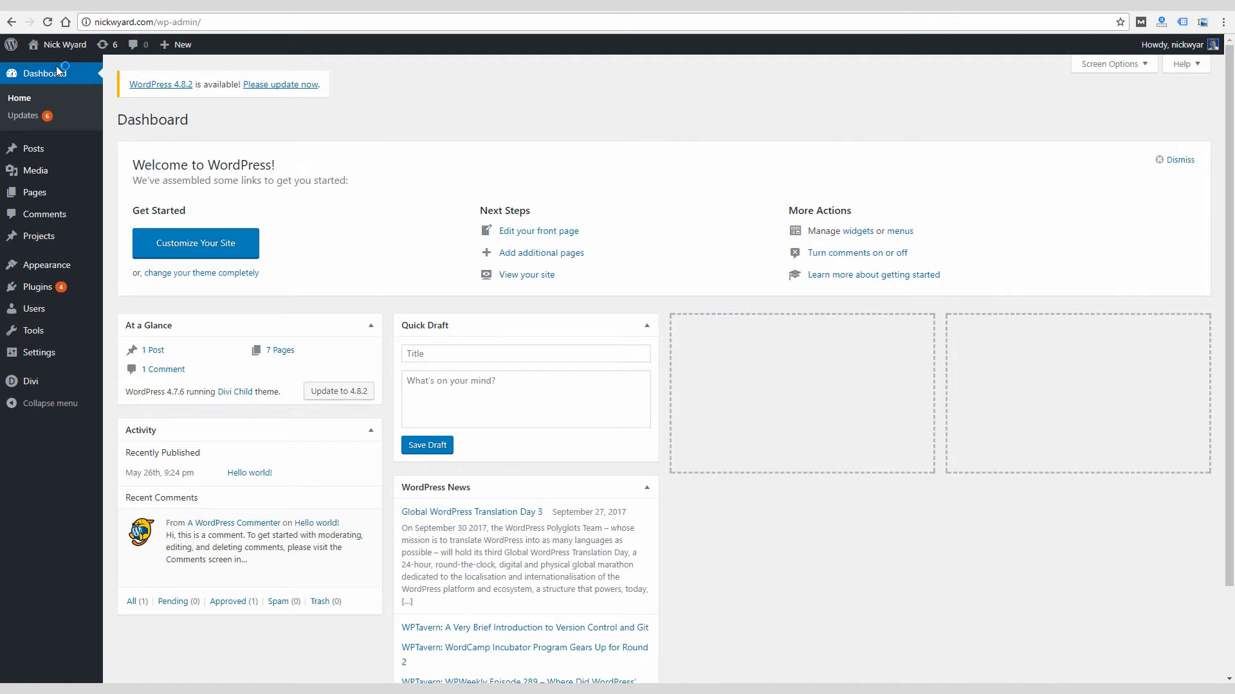
Step: Open the homepage for editing from the list of all pages, and view its Save To Library dialog without saving the layout
{"action": "mouse_move", "coordinate": [34, 390]}
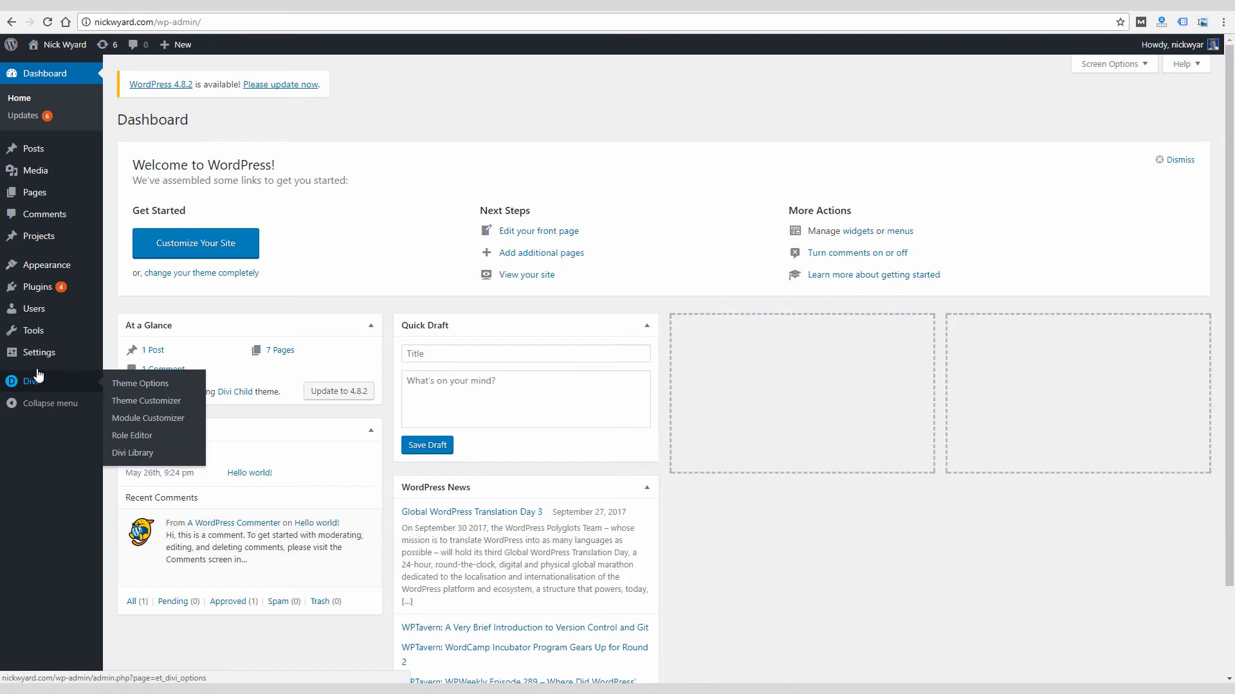
{"action": "mouse_move", "coordinate": [49, 355]}
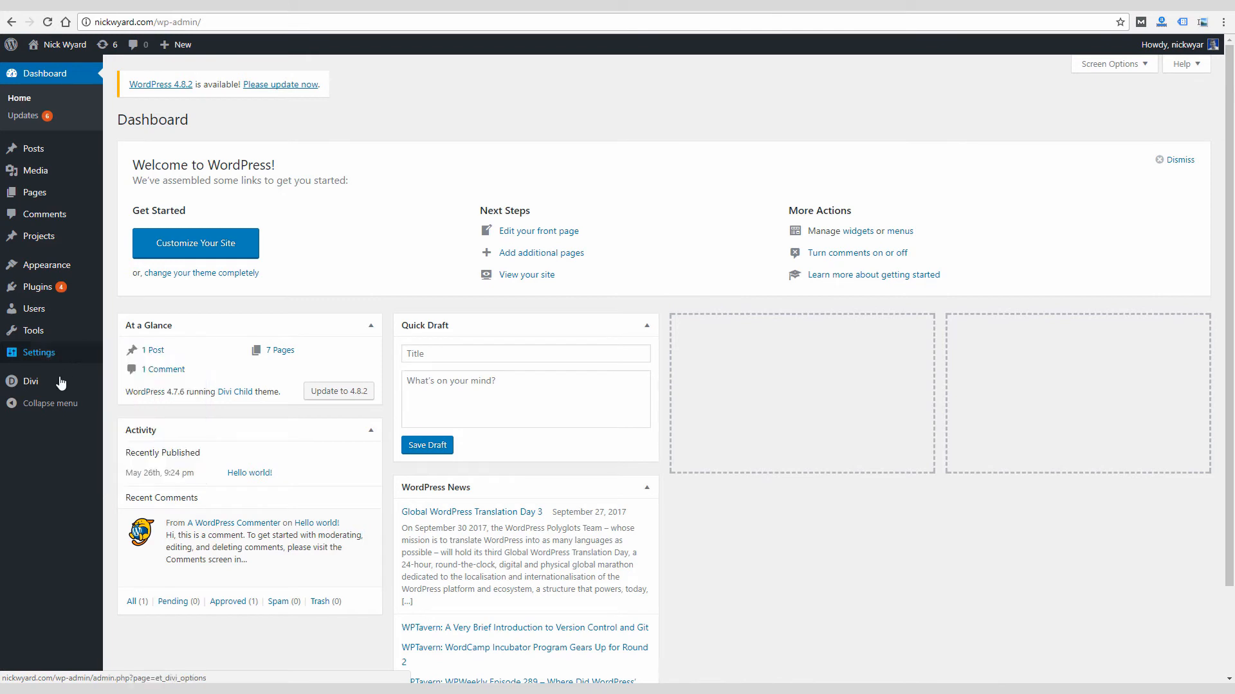
{"action": "mouse_move", "coordinate": [40, 190]}
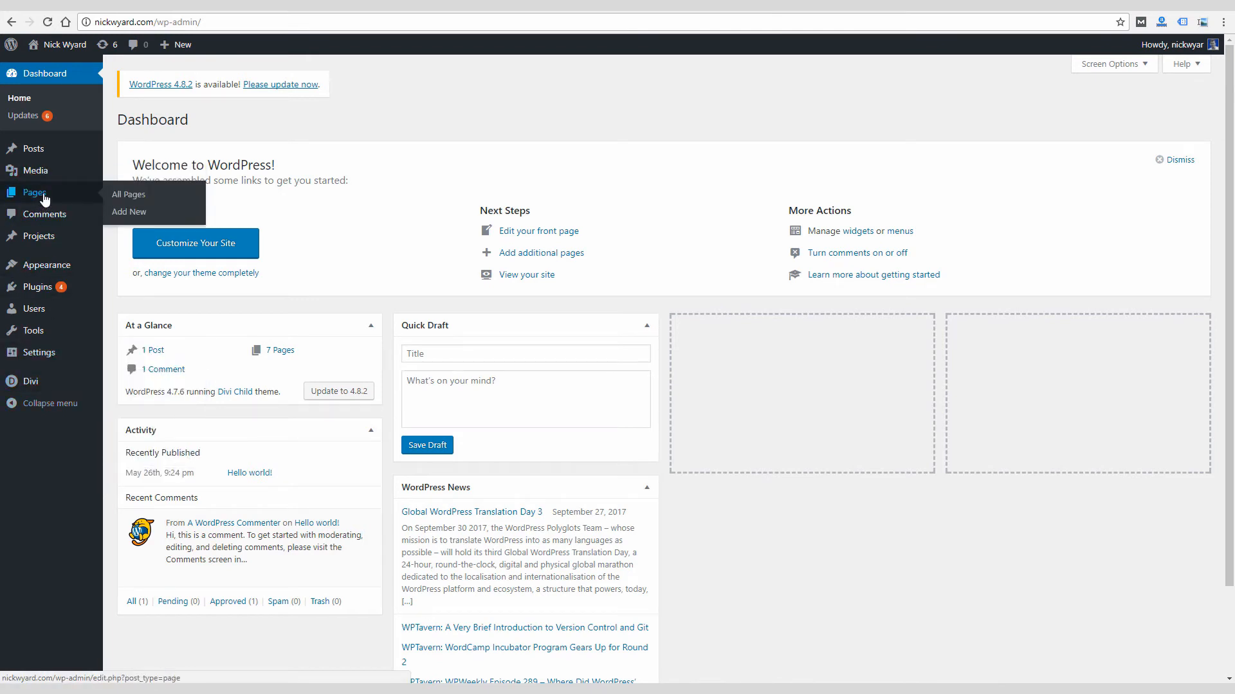
{"action": "left_click", "coordinate": [117, 195]}
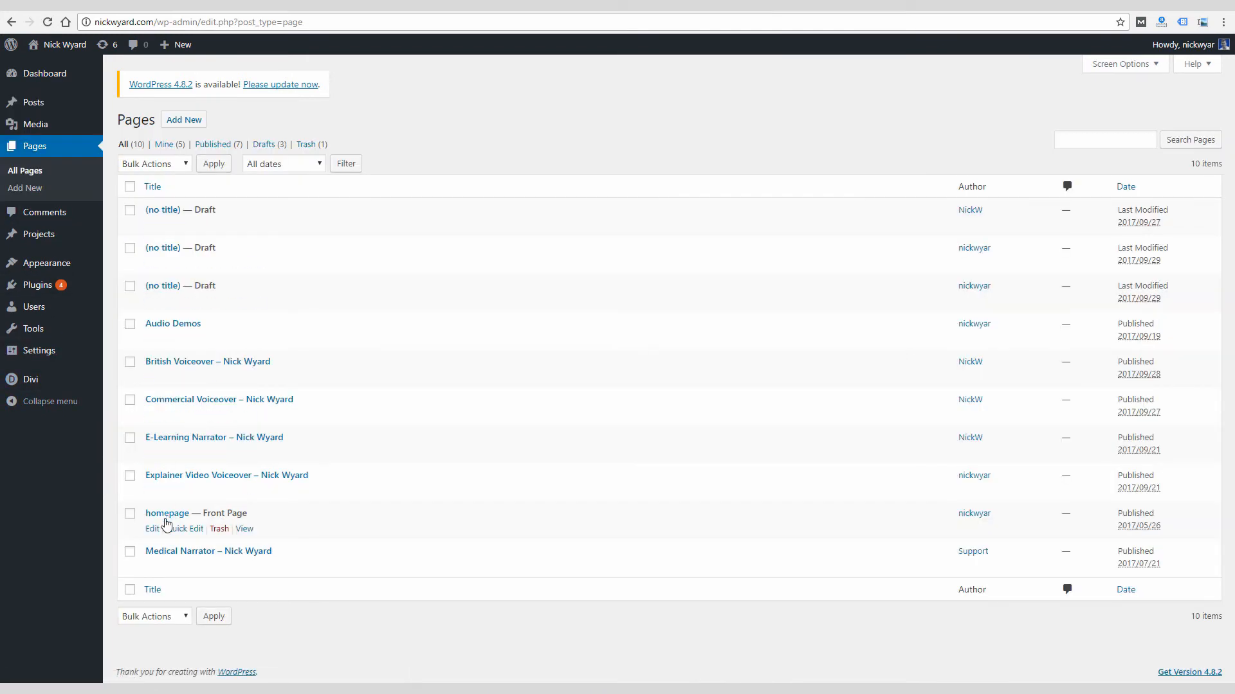
{"action": "left_click", "coordinate": [151, 528]}
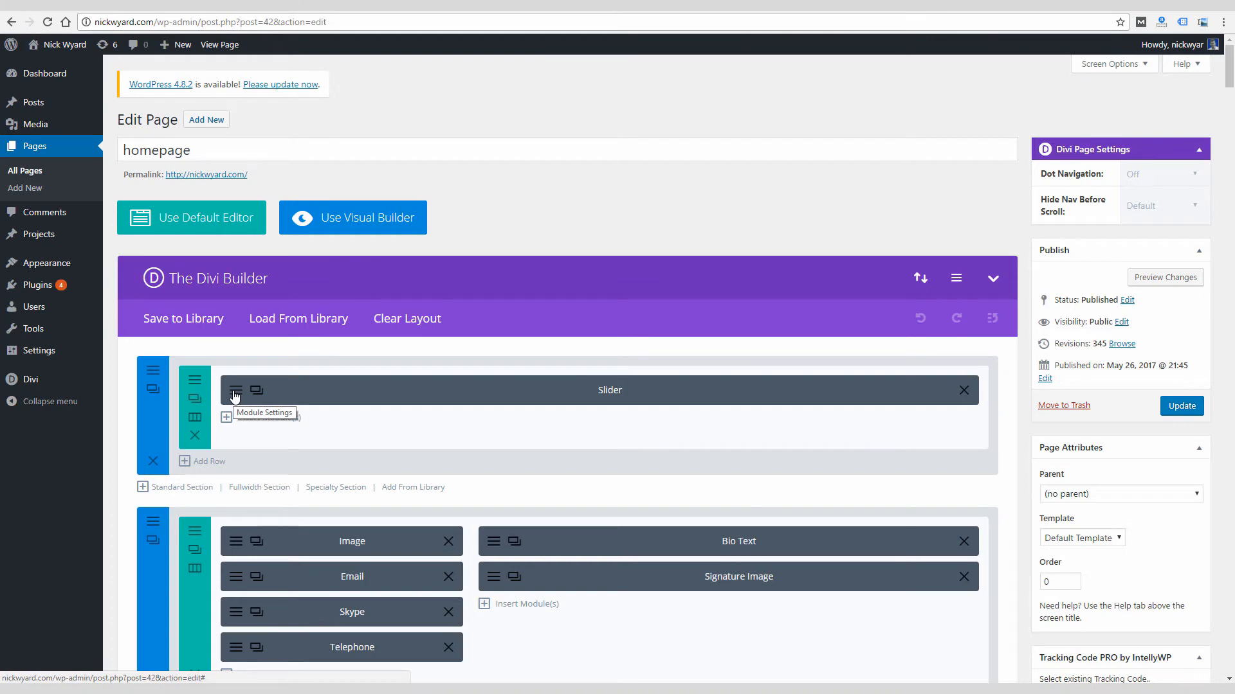
{"action": "left_click", "coordinate": [185, 329]}
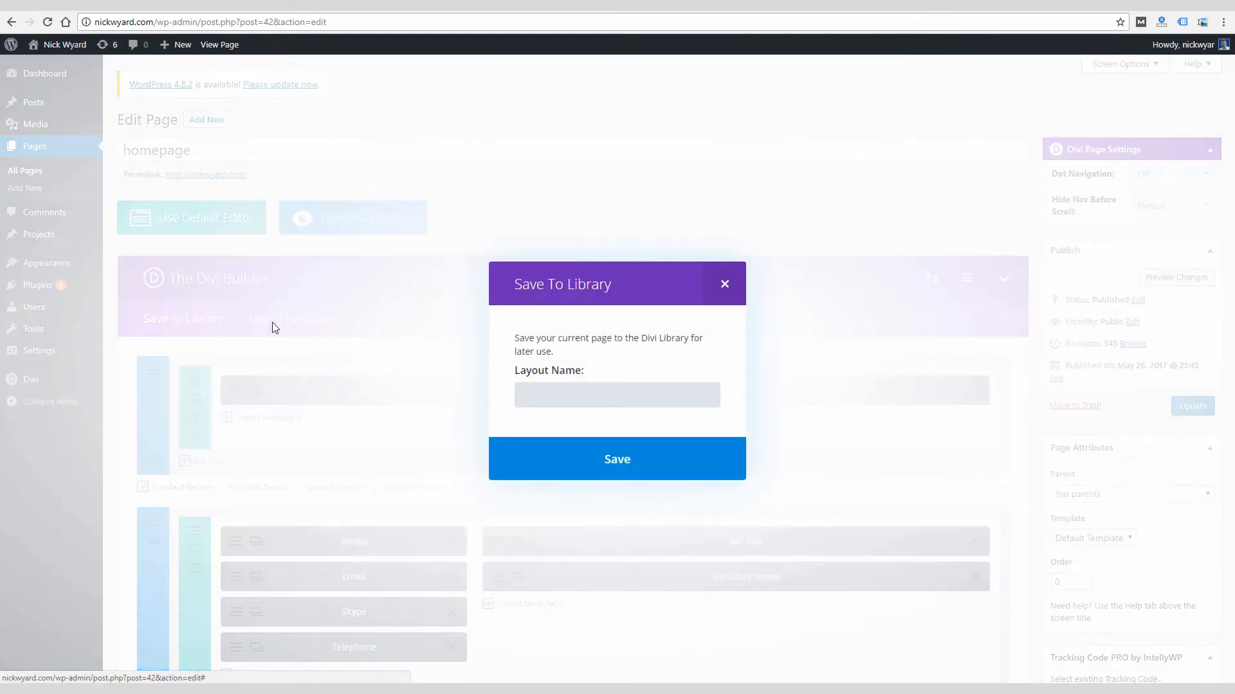
{"action": "left_click", "coordinate": [725, 285]}
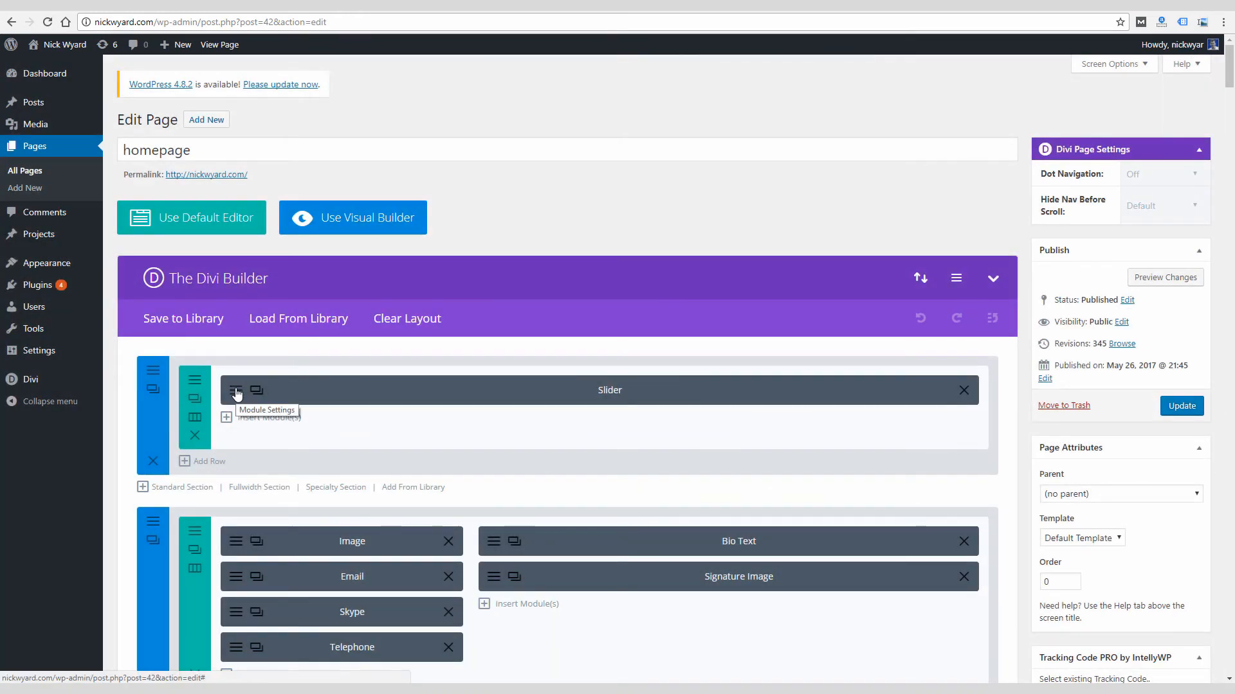
Step: Save the homepage's Slider module to the Divi Library as a global item with the template name Test
{"action": "left_click", "coordinate": [237, 393]}
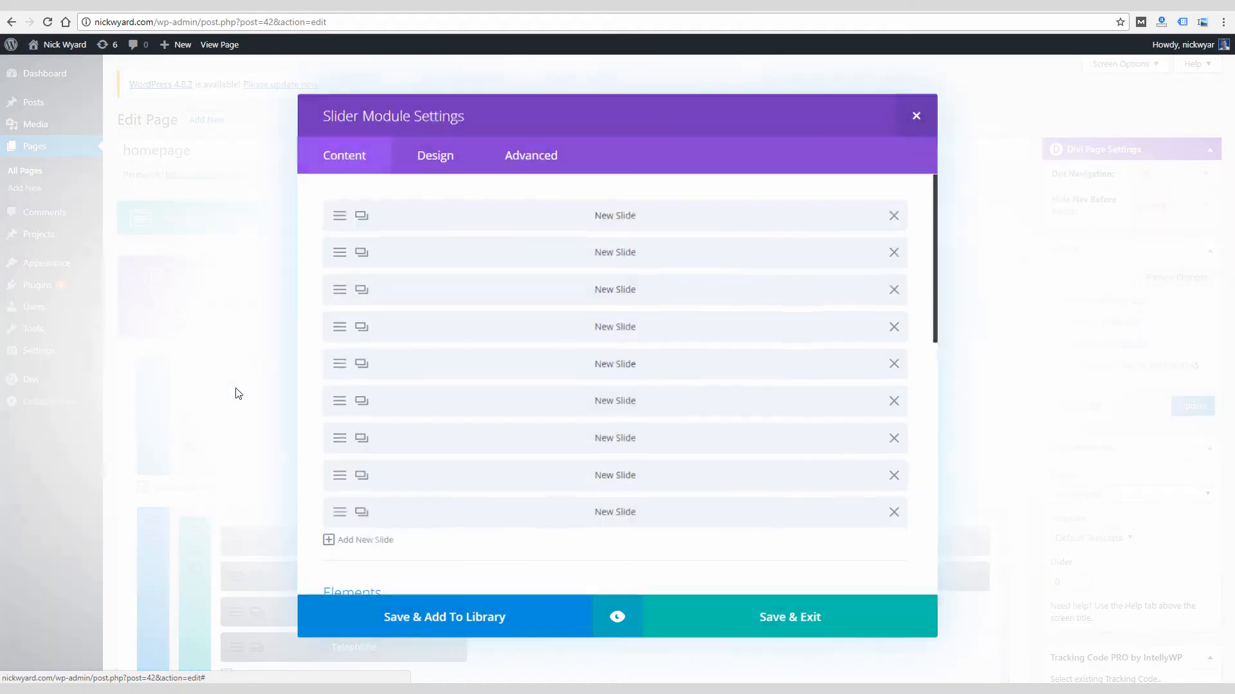
{"action": "left_click", "coordinate": [432, 632]}
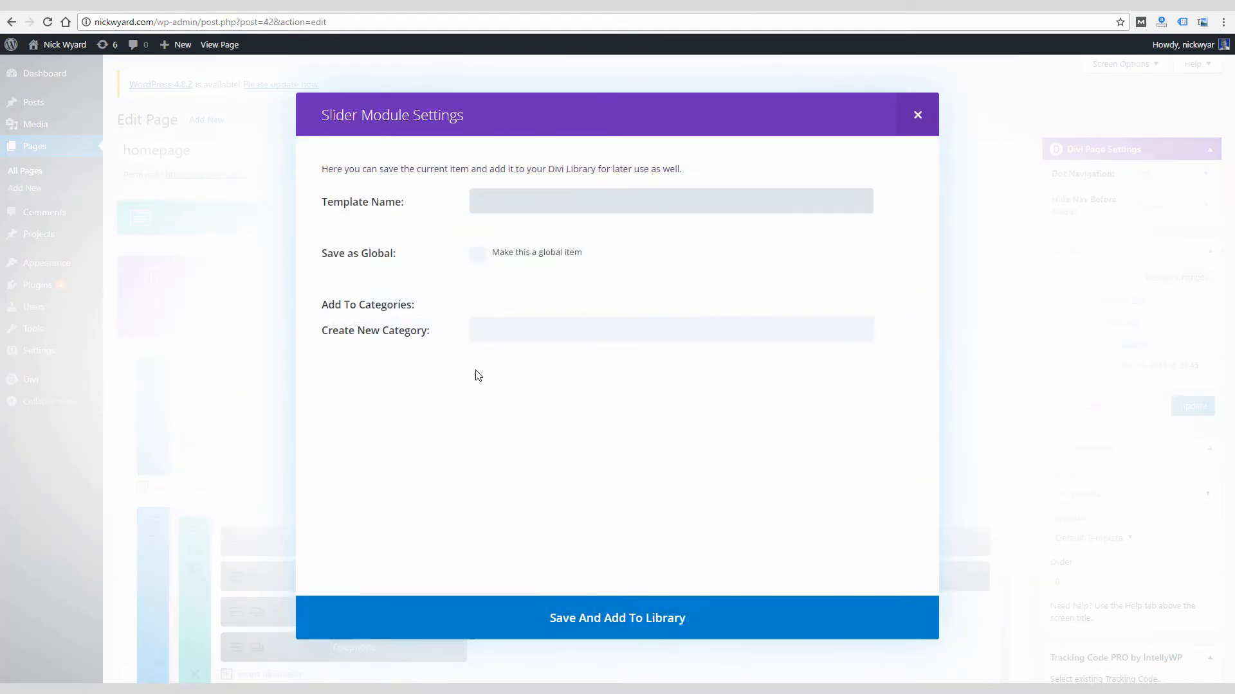
{"action": "left_click", "coordinate": [521, 208]}
{"action": "type", "text": "Test"}
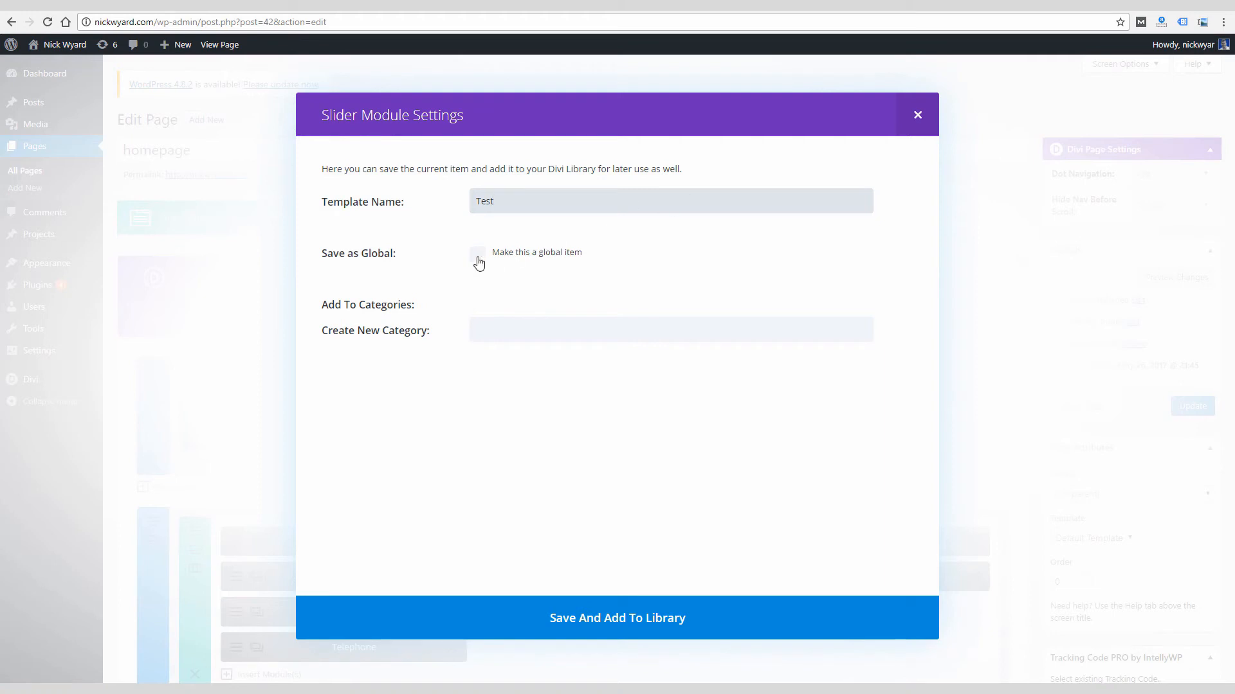
{"action": "left_click", "coordinate": [477, 255]}
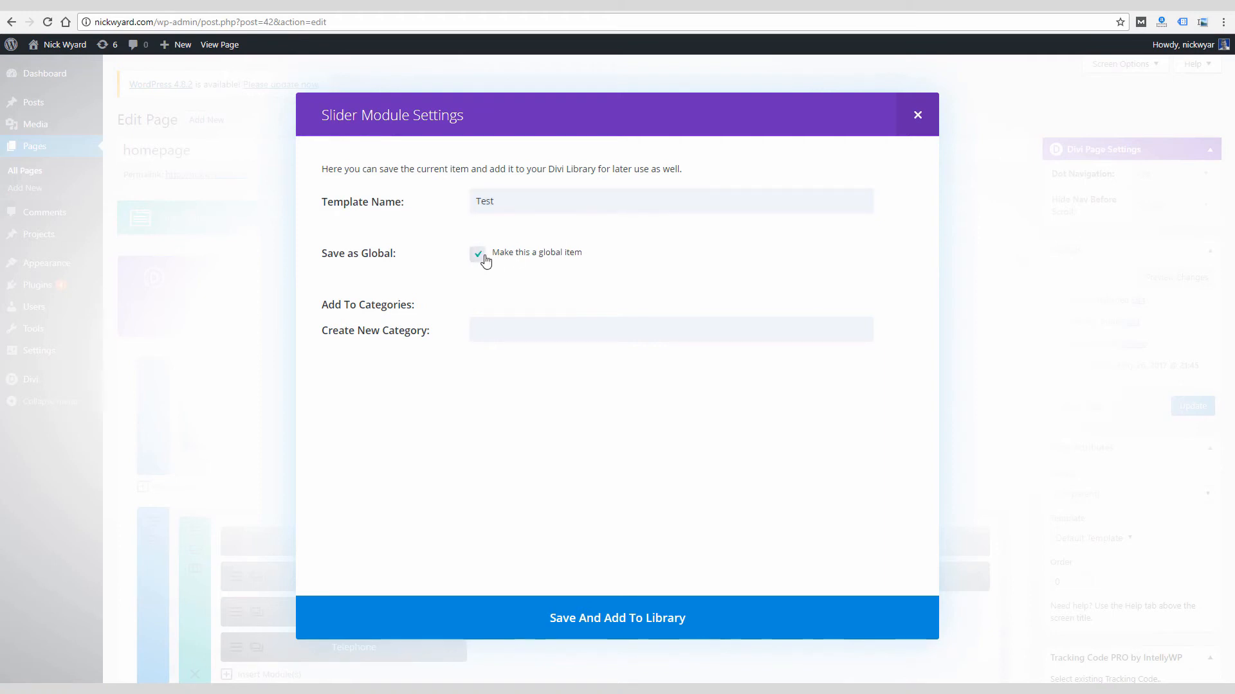
{"action": "left_click", "coordinate": [639, 619]}
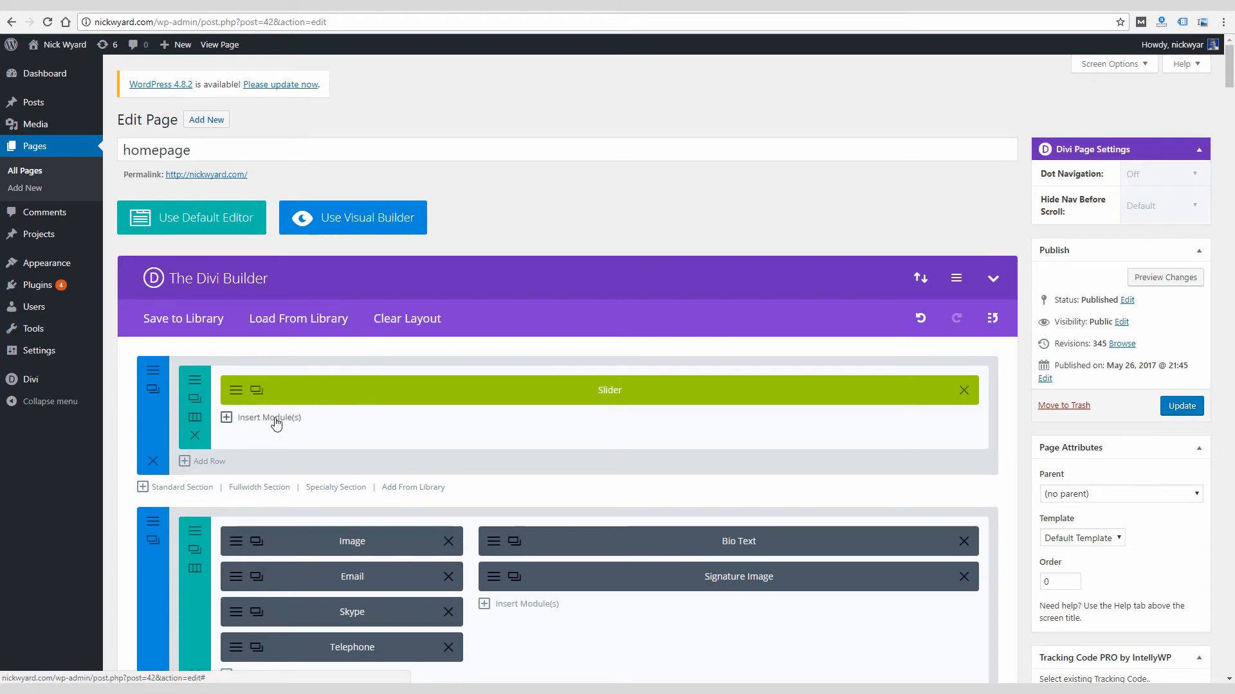
Step: View the library modules available for insertion below the Slider, and close the Insert Module dialog without adding one
{"action": "left_click", "coordinate": [275, 419]}
{"action": "left_click", "coordinate": [471, 161]}
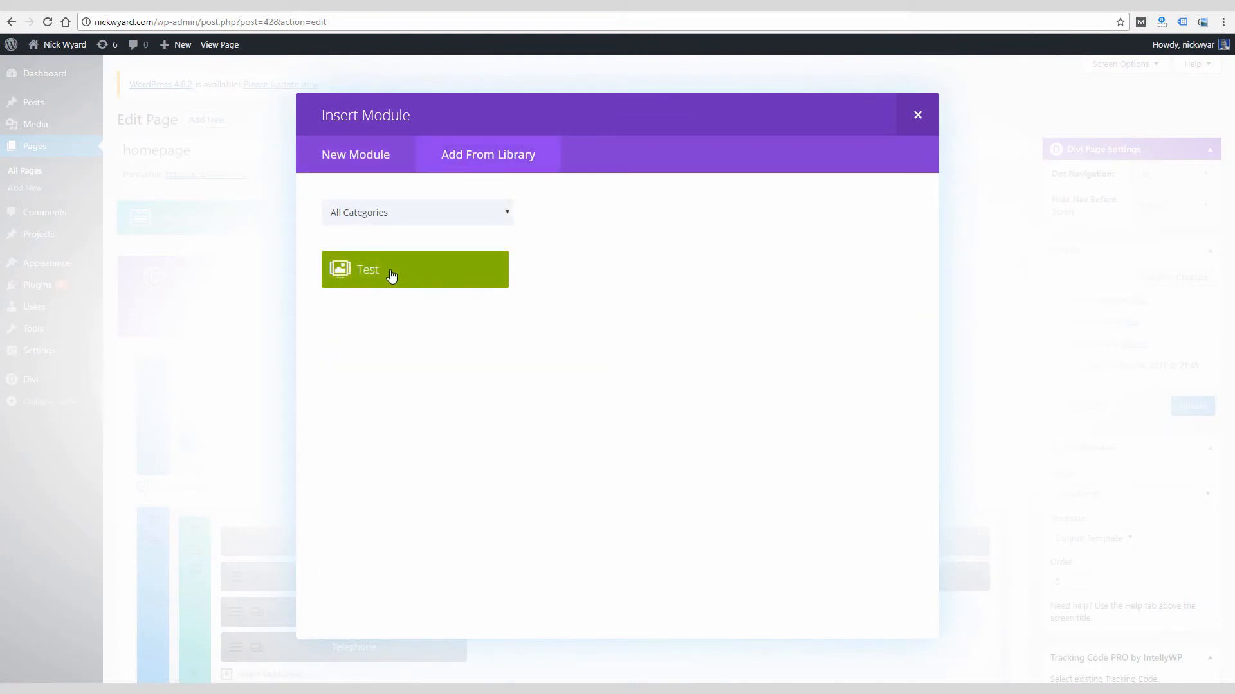
{"action": "left_click", "coordinate": [923, 119]}
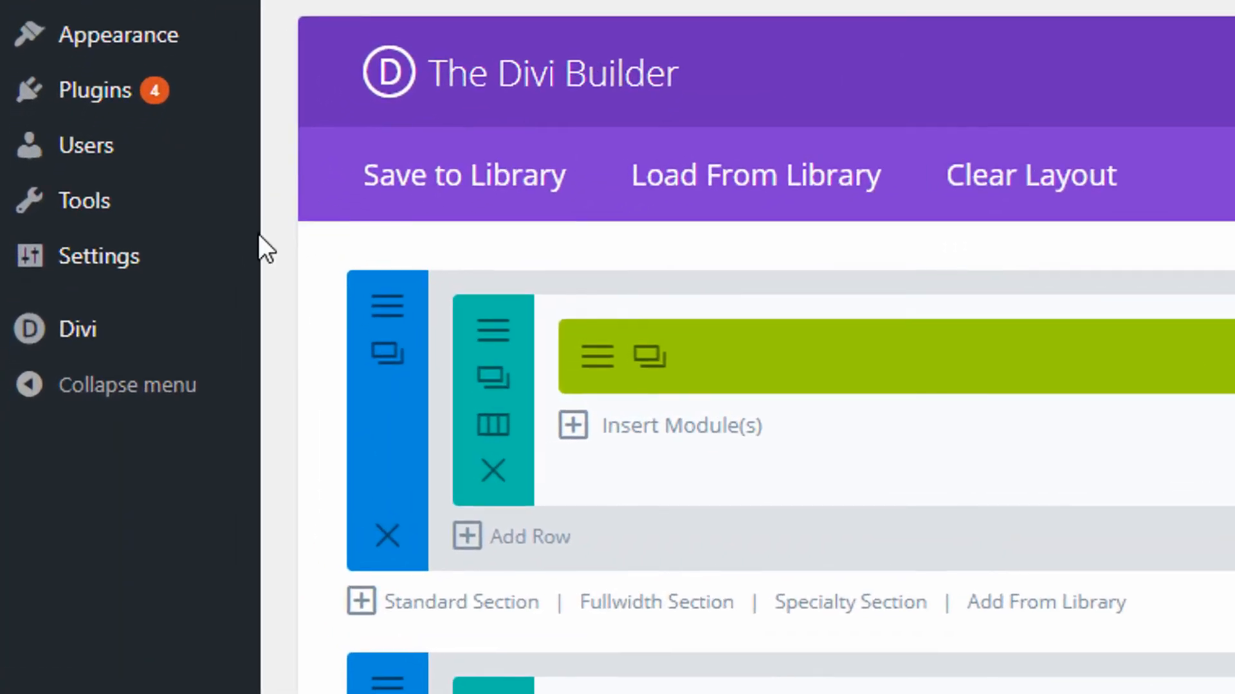
Step: Go to the Divi Library, leaving the homepage without saving, and open the Test module layout for editing
{"action": "mouse_move", "coordinate": [38, 346]}
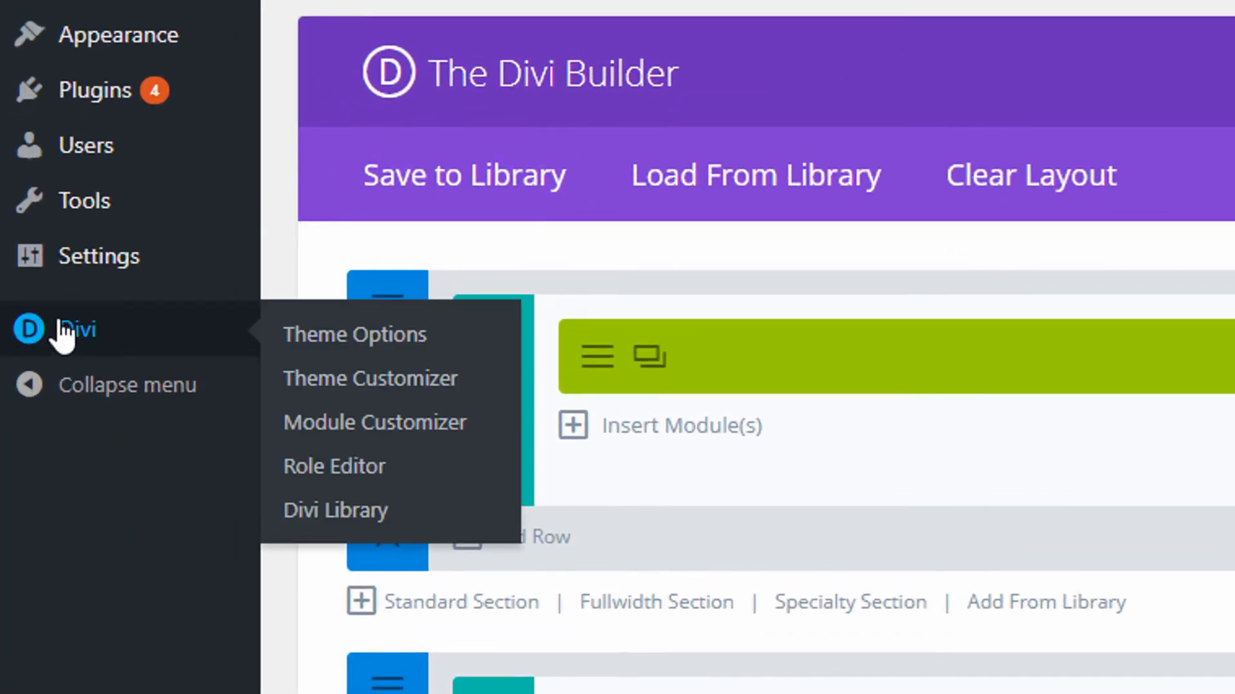
{"action": "left_click", "coordinate": [360, 505]}
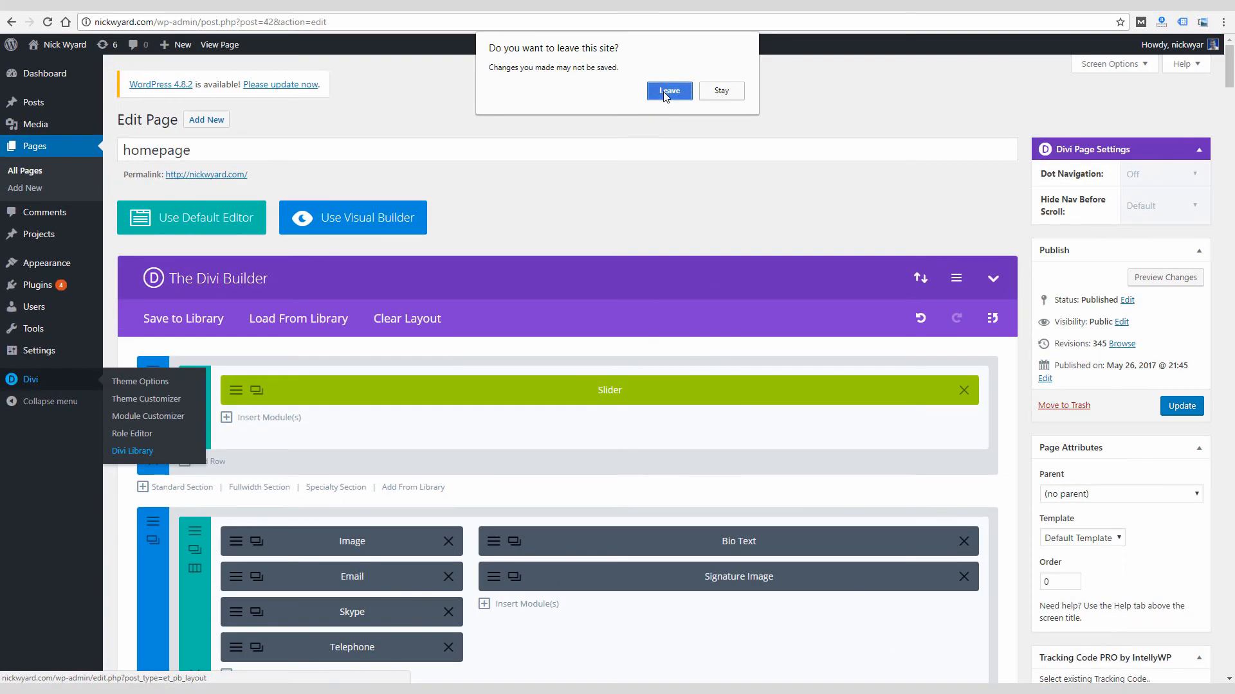
{"action": "left_click", "coordinate": [668, 94]}
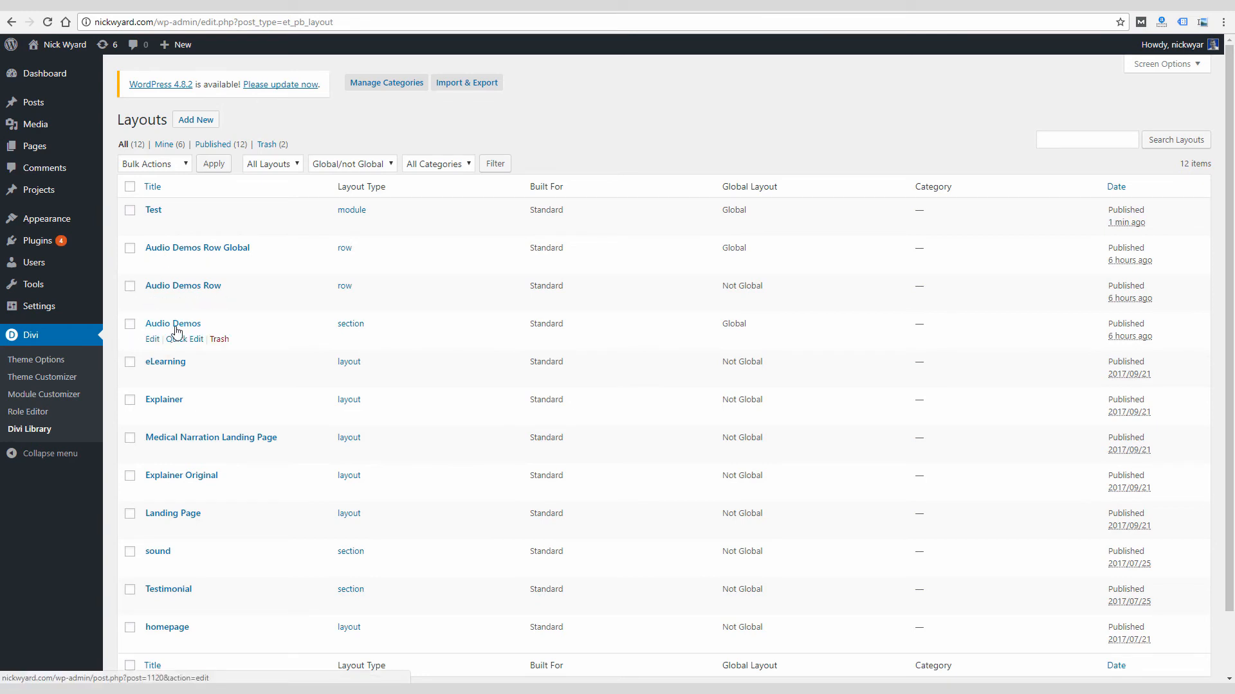
{"action": "scroll", "coordinate": [176, 332], "scroll_direction": "down", "scroll_amount": 1}
{"action": "scroll", "coordinate": [176, 332], "scroll_direction": "up", "scroll_amount": 1}
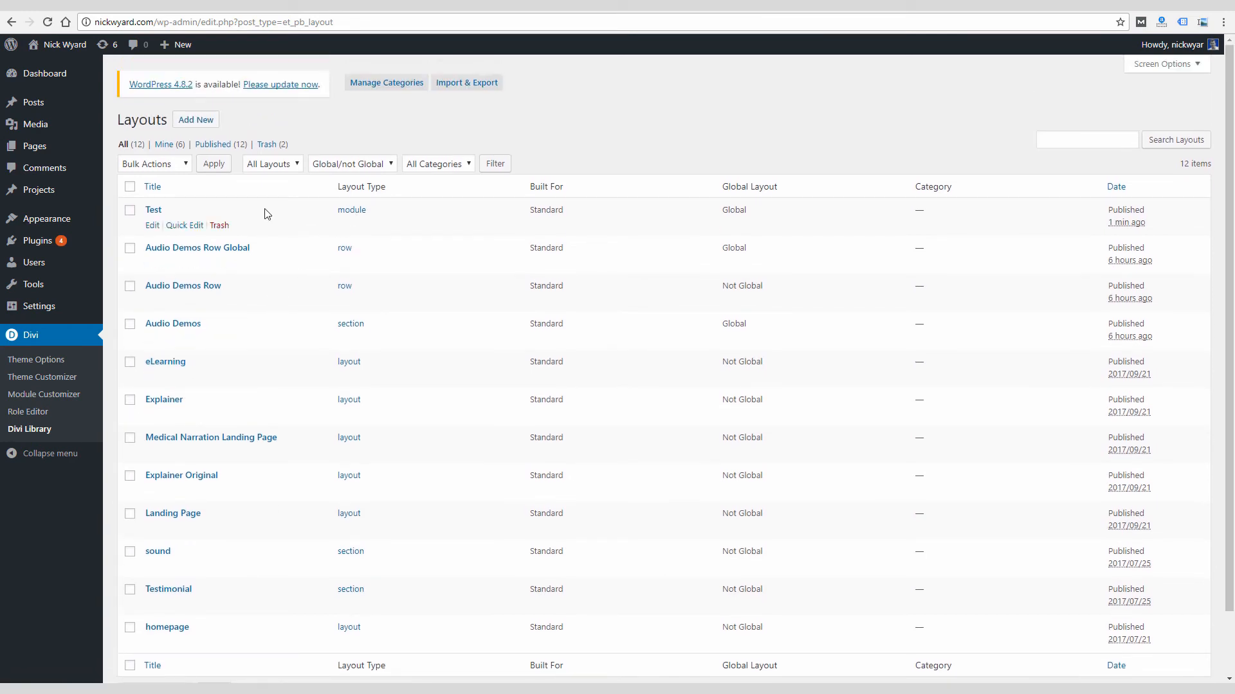
{"action": "left_click", "coordinate": [153, 226]}
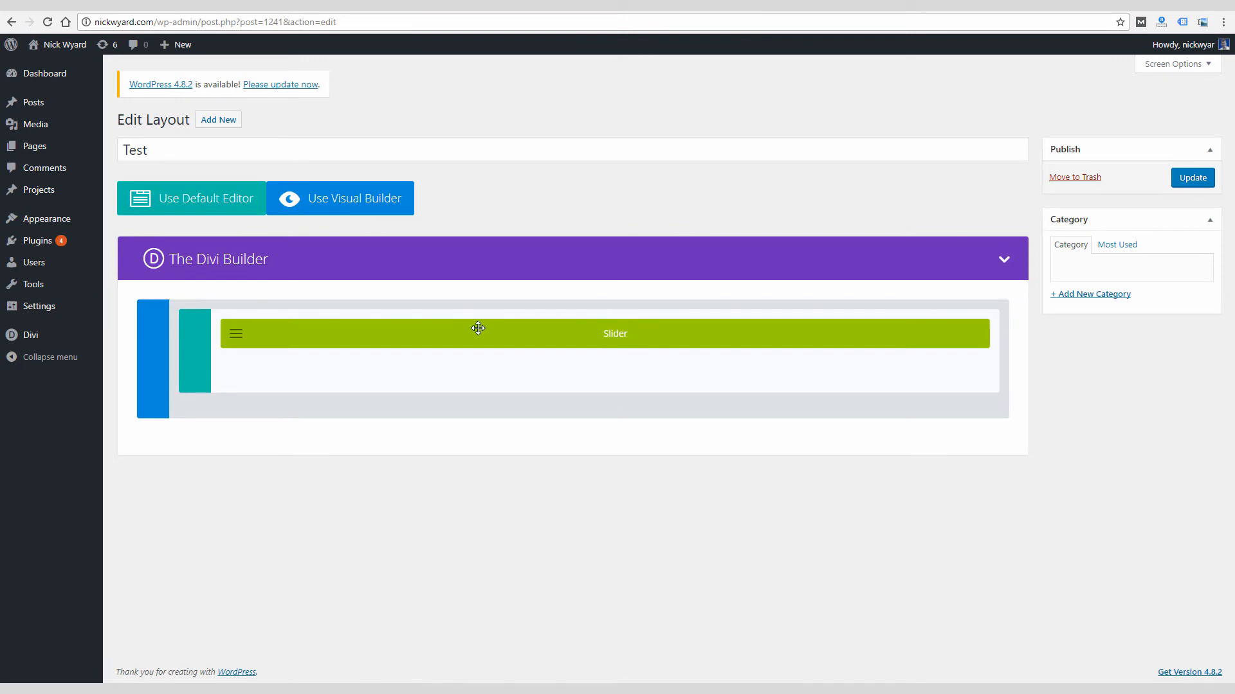
Step: Return to the Divi Library and review the saved layouts with their types and global status
{"action": "mouse_move", "coordinate": [41, 338]}
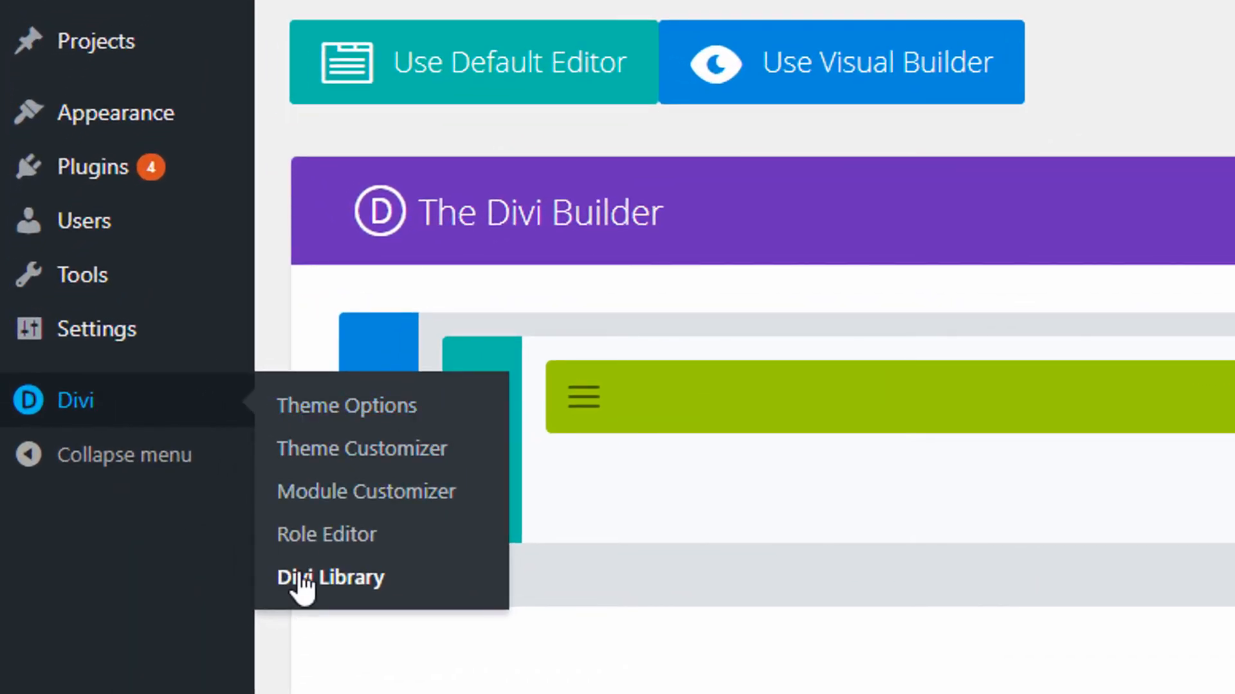
{"action": "left_click", "coordinate": [302, 578]}
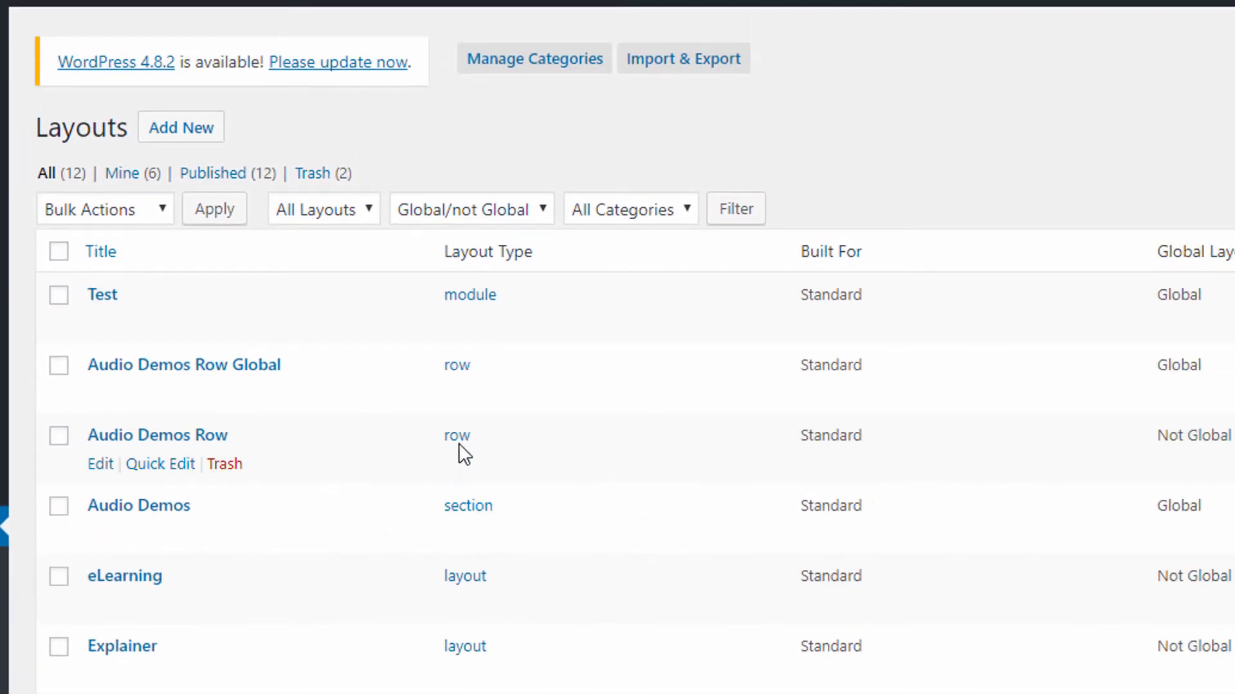
{"action": "scroll", "coordinate": [461, 449], "scroll_direction": "down", "scroll_amount": 2}
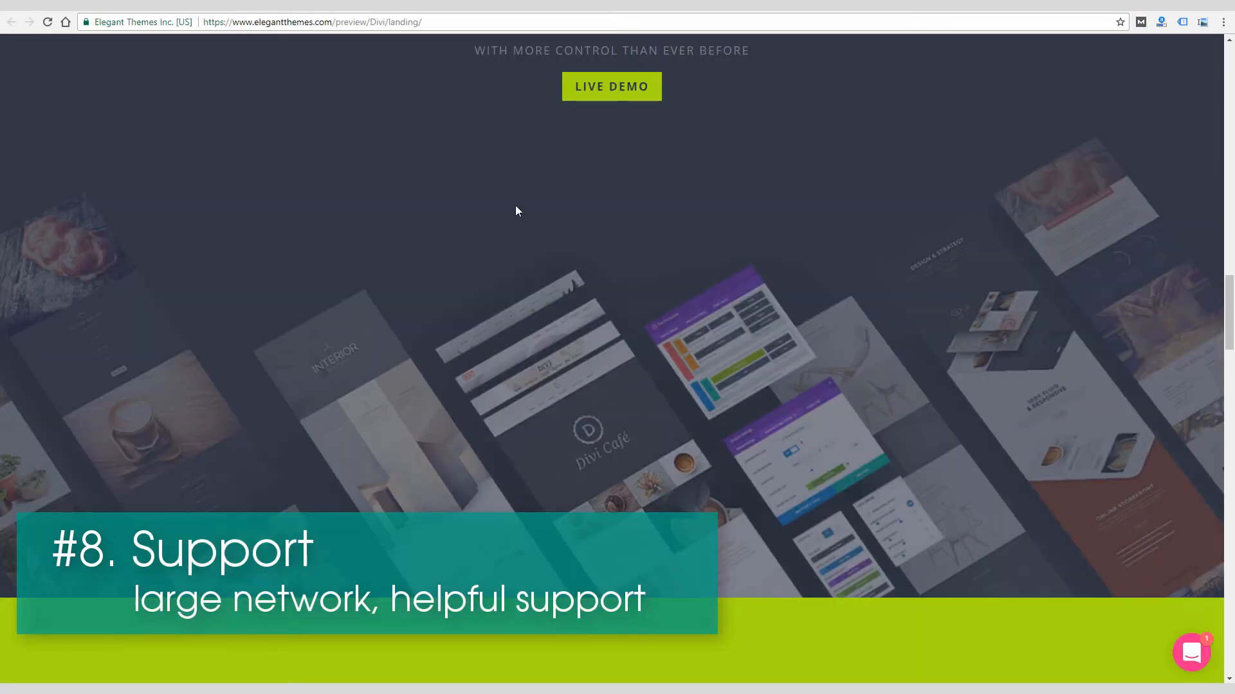
Step: Browse the Elegant Themes Divi landing page and examine the ticket list in the Divi support forum
{"action": "scroll", "coordinate": [515, 217], "scroll_direction": "up", "scroll_amount": 18}
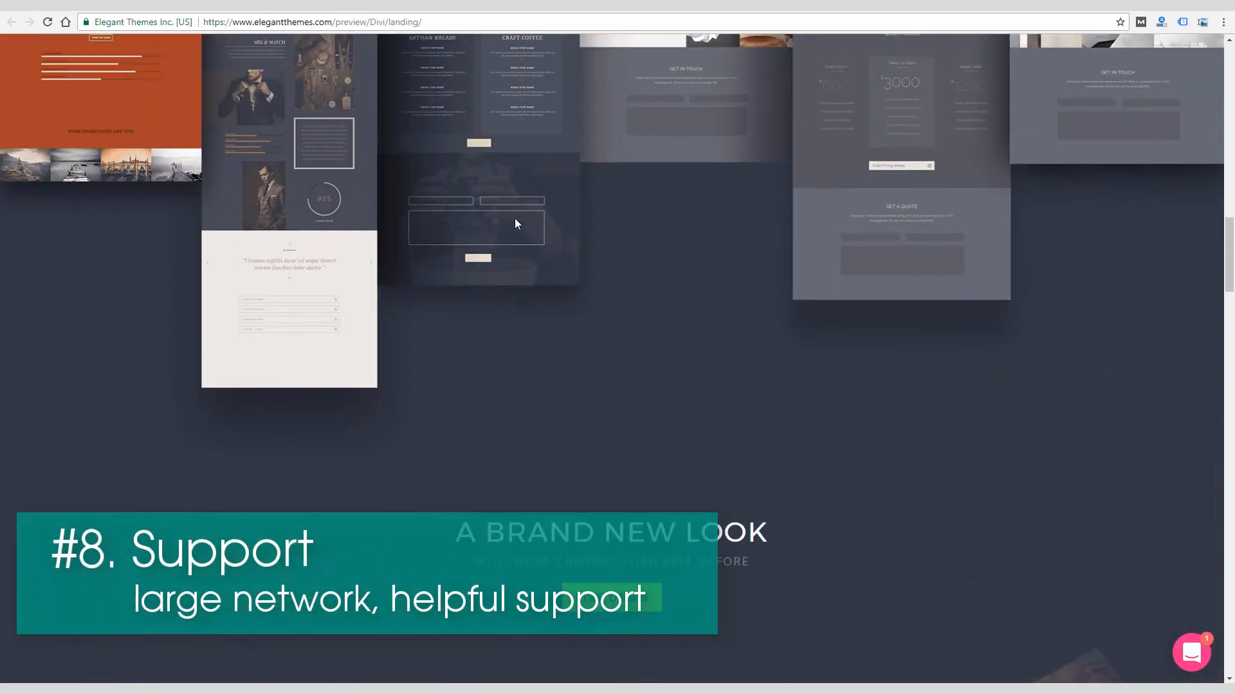
{"action": "scroll", "coordinate": [515, 218], "scroll_direction": "up", "scroll_amount": 10}
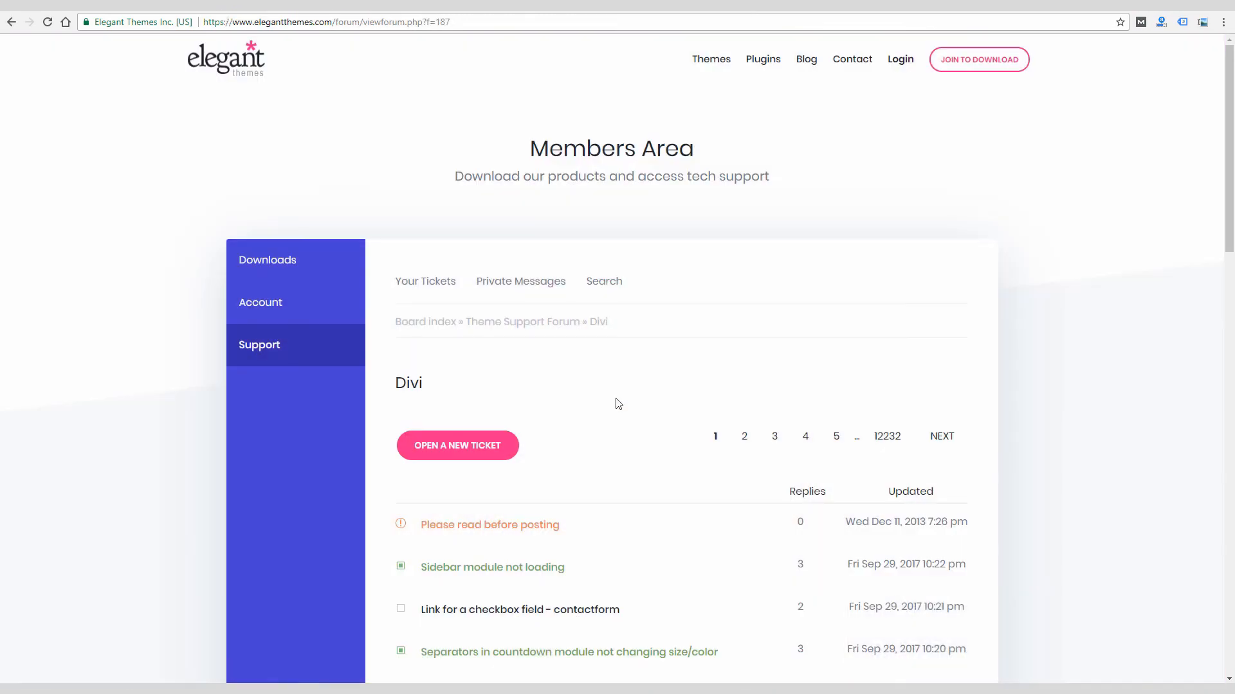
{"action": "scroll", "coordinate": [618, 404], "scroll_direction": "down", "scroll_amount": 2}
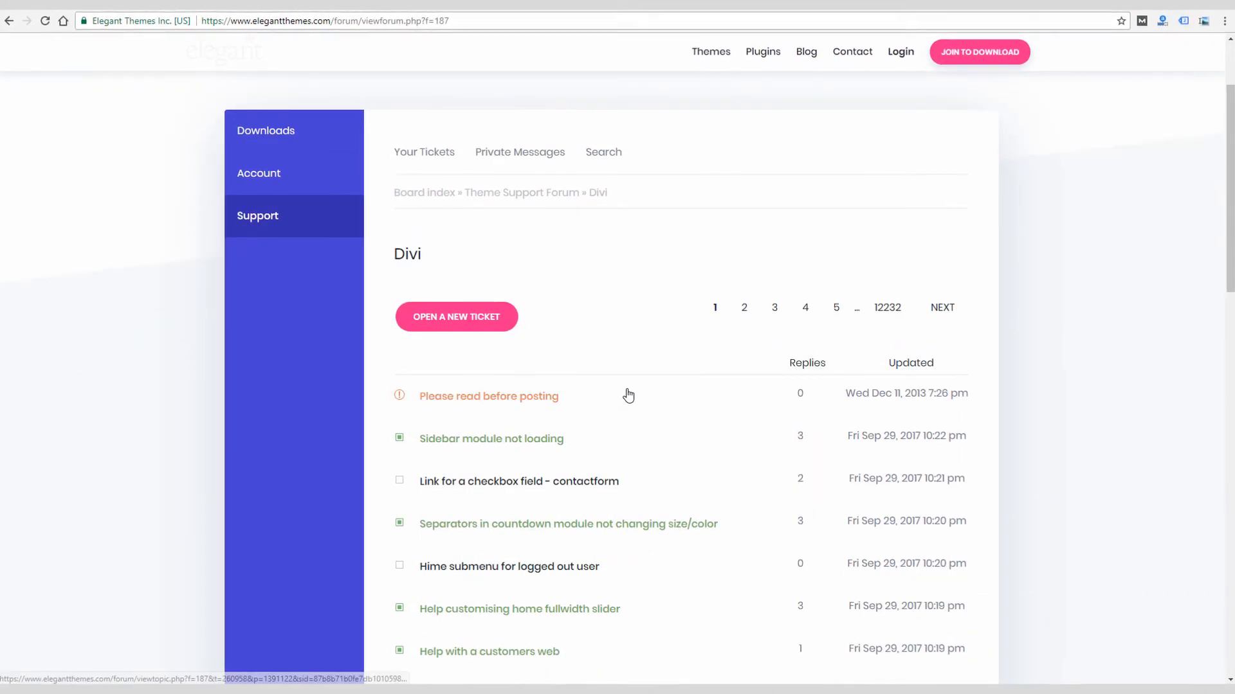
Step: Open the "Sidebar module not loading" ticket in the Divi forum, read the question and the support reply, and go back to the ticket list
{"action": "scroll", "coordinate": [613, 390], "scroll_direction": "down", "scroll_amount": 1}
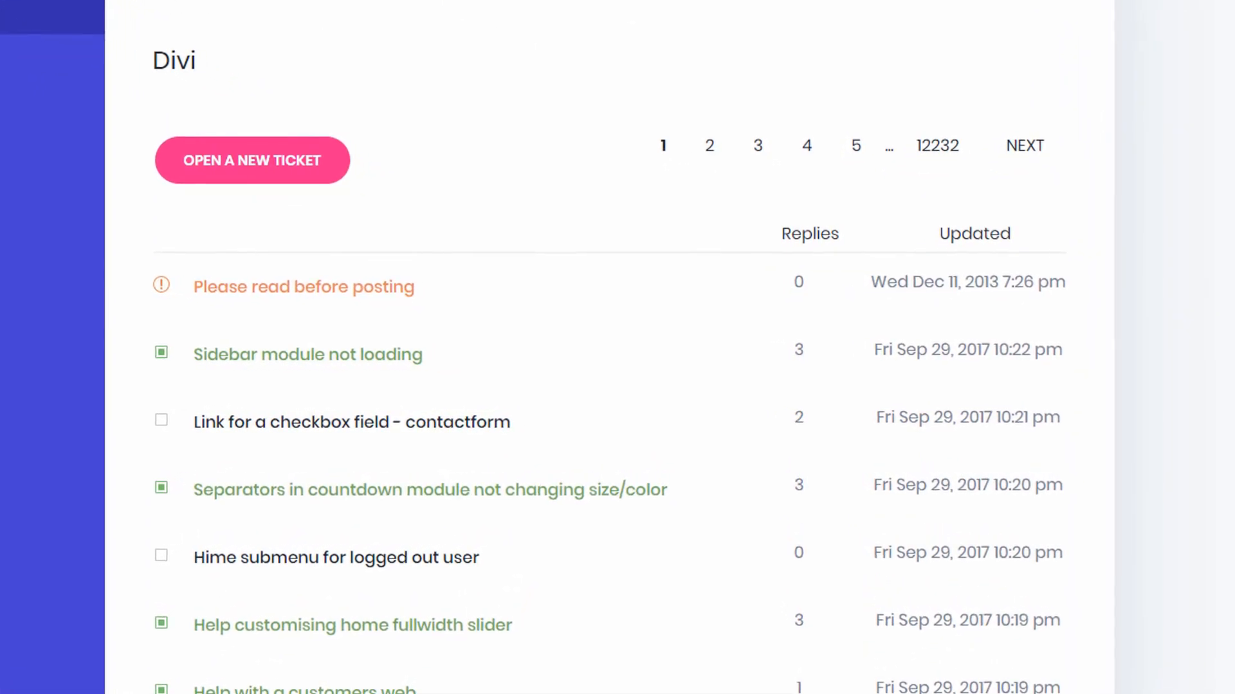
{"action": "scroll", "coordinate": [99, 405], "scroll_direction": "down", "scroll_amount": 2}
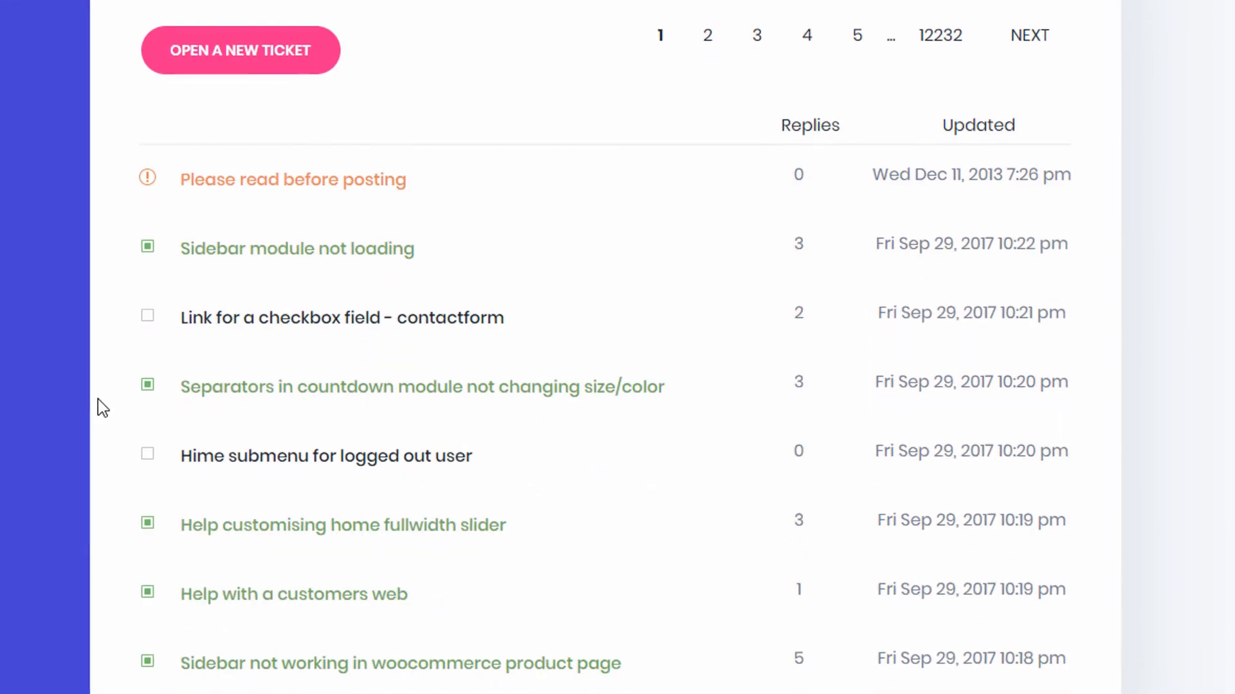
{"action": "left_click", "coordinate": [254, 264]}
{"action": "scroll", "coordinate": [515, 450], "scroll_direction": "down", "scroll_amount": 5}
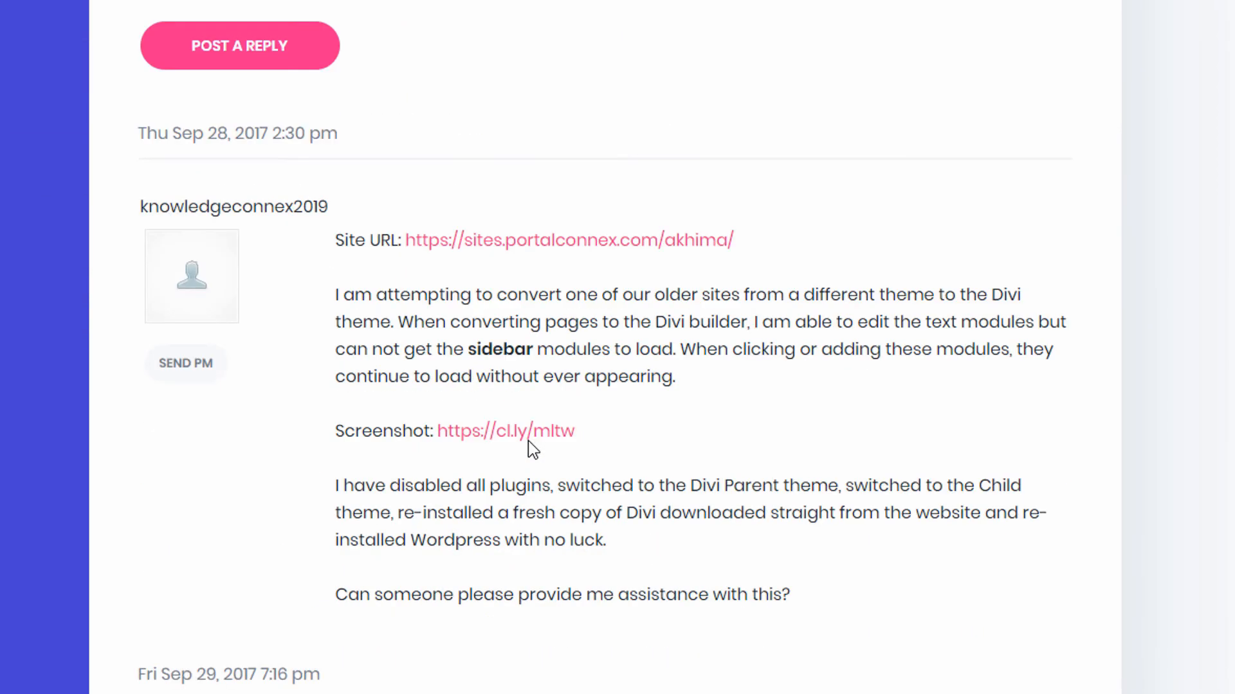
{"action": "scroll", "coordinate": [527, 441], "scroll_direction": "down", "scroll_amount": 7}
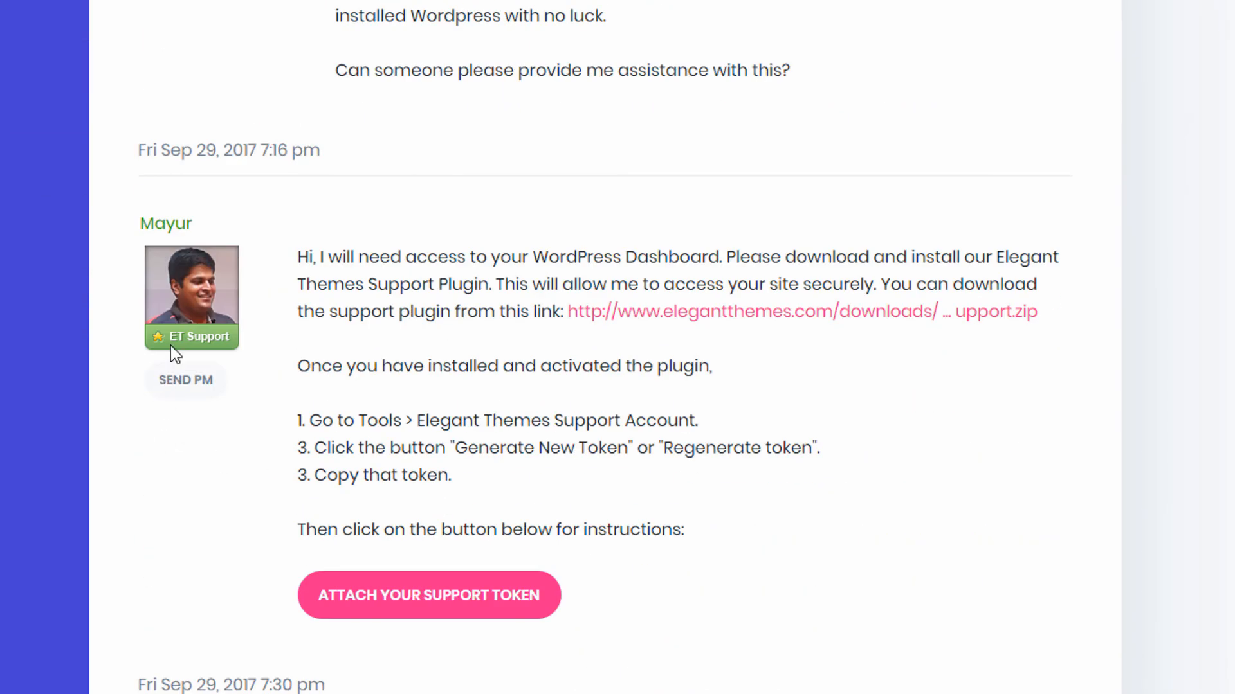
{"action": "scroll", "coordinate": [332, 361], "scroll_direction": "down", "scroll_amount": 2}
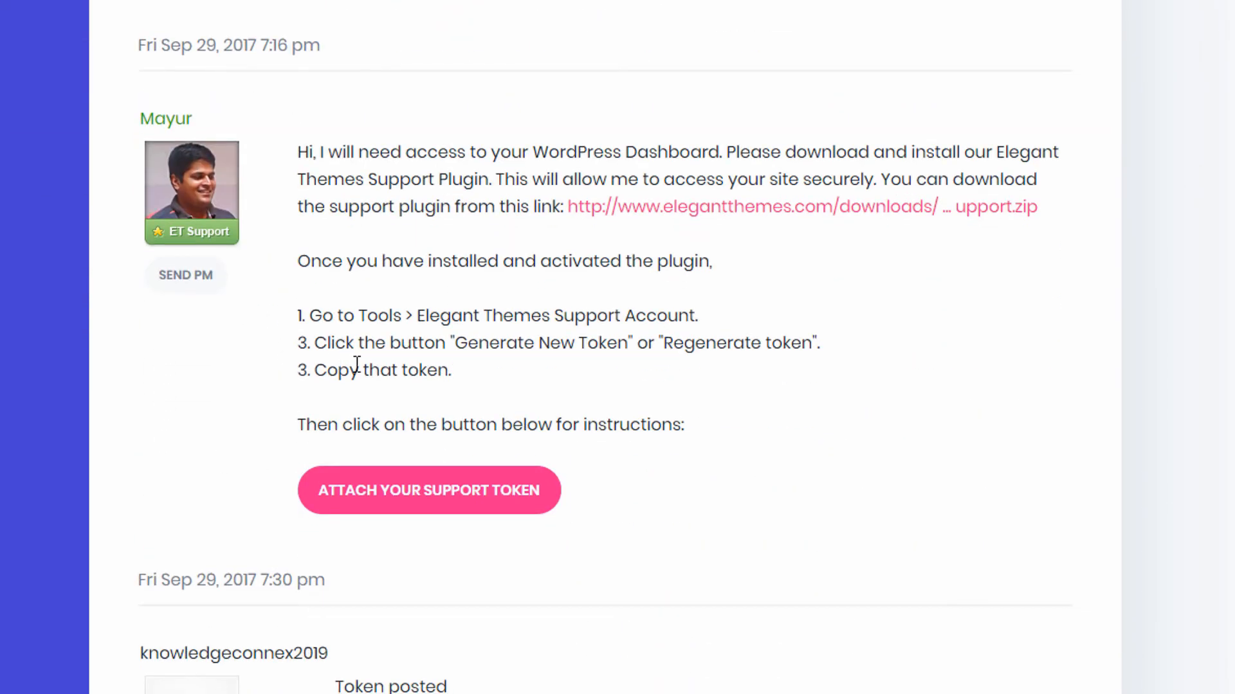
{"action": "scroll", "coordinate": [595, 386], "scroll_direction": "up", "scroll_amount": 4}
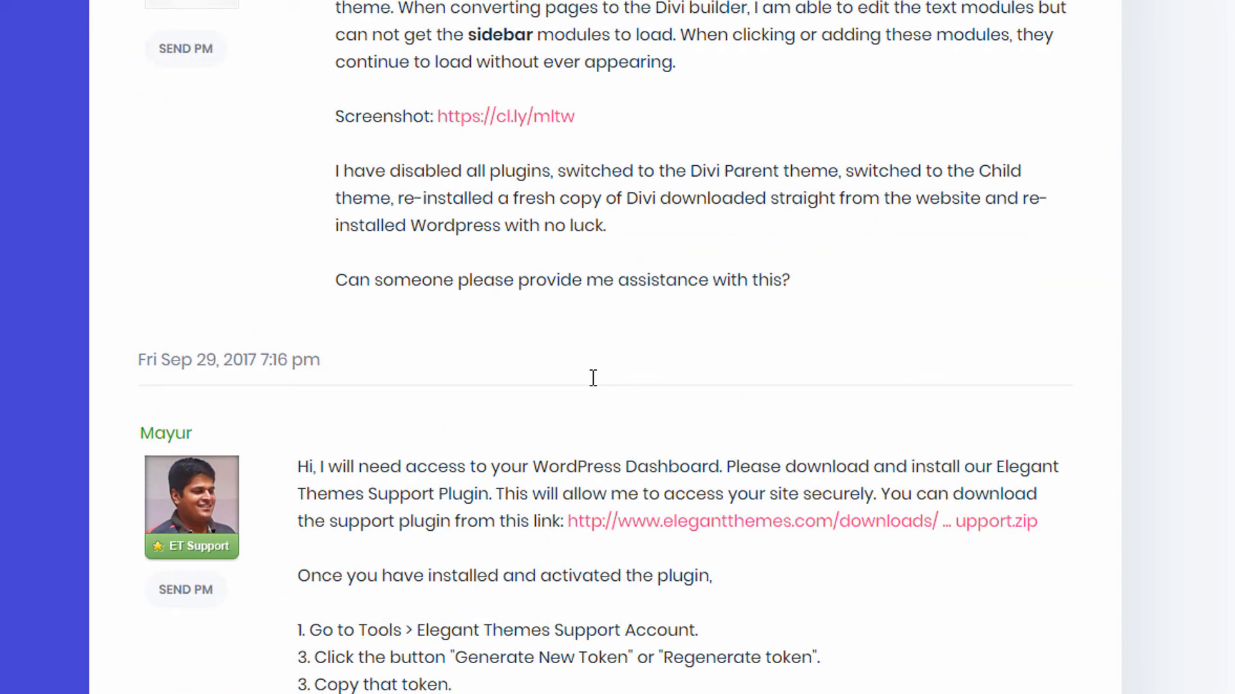
{"action": "scroll", "coordinate": [593, 378], "scroll_direction": "up", "scroll_amount": 7}
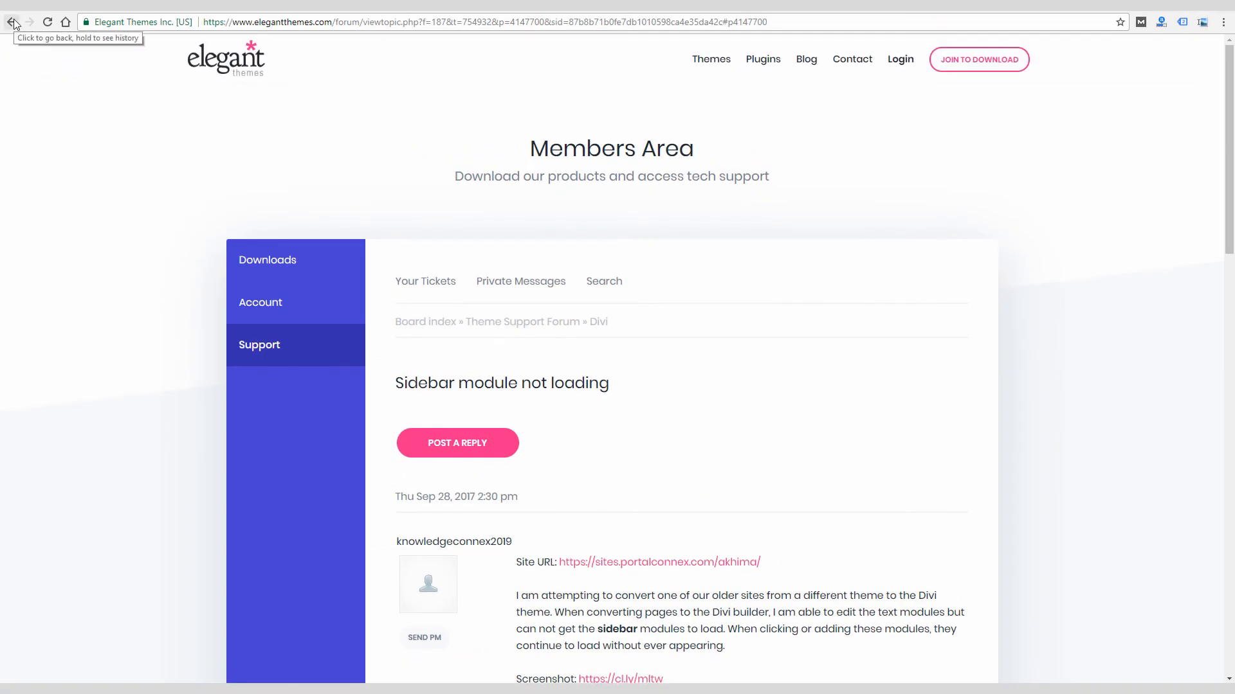
{"action": "left_click", "coordinate": [13, 25]}
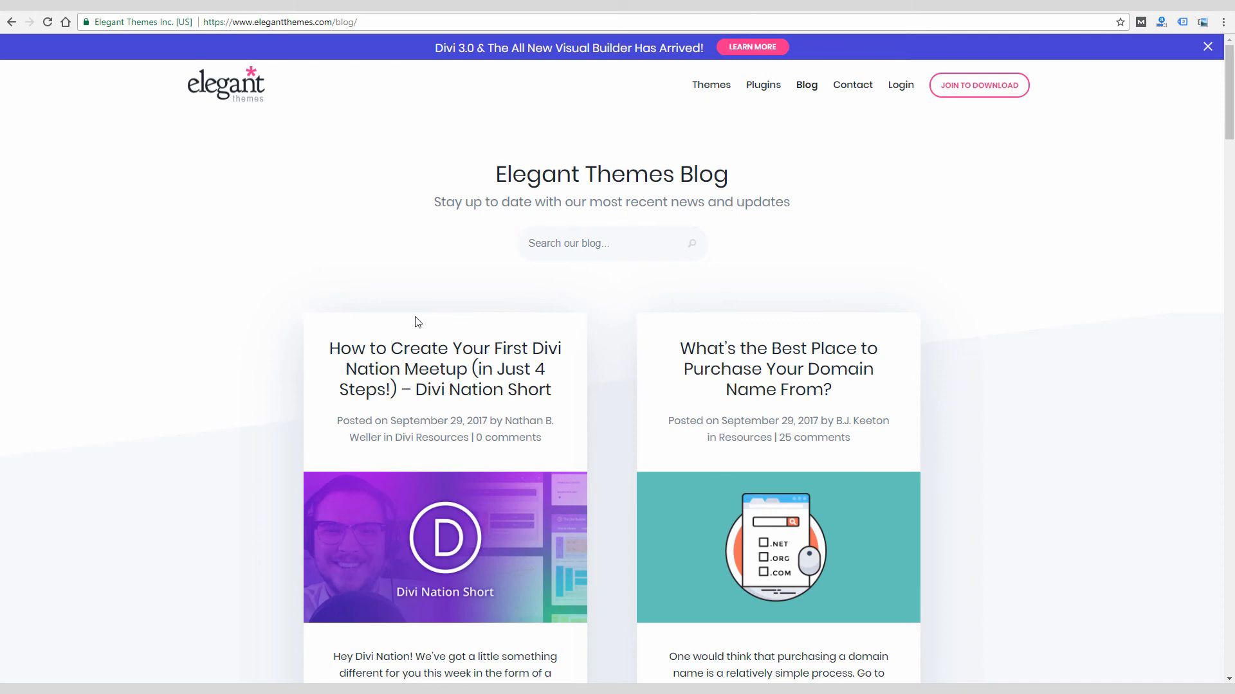
Step: Browse the latest posts on the Elegant Themes Blog and open the Divi Resources category
{"action": "scroll", "coordinate": [428, 355], "scroll_direction": "down", "scroll_amount": 4}
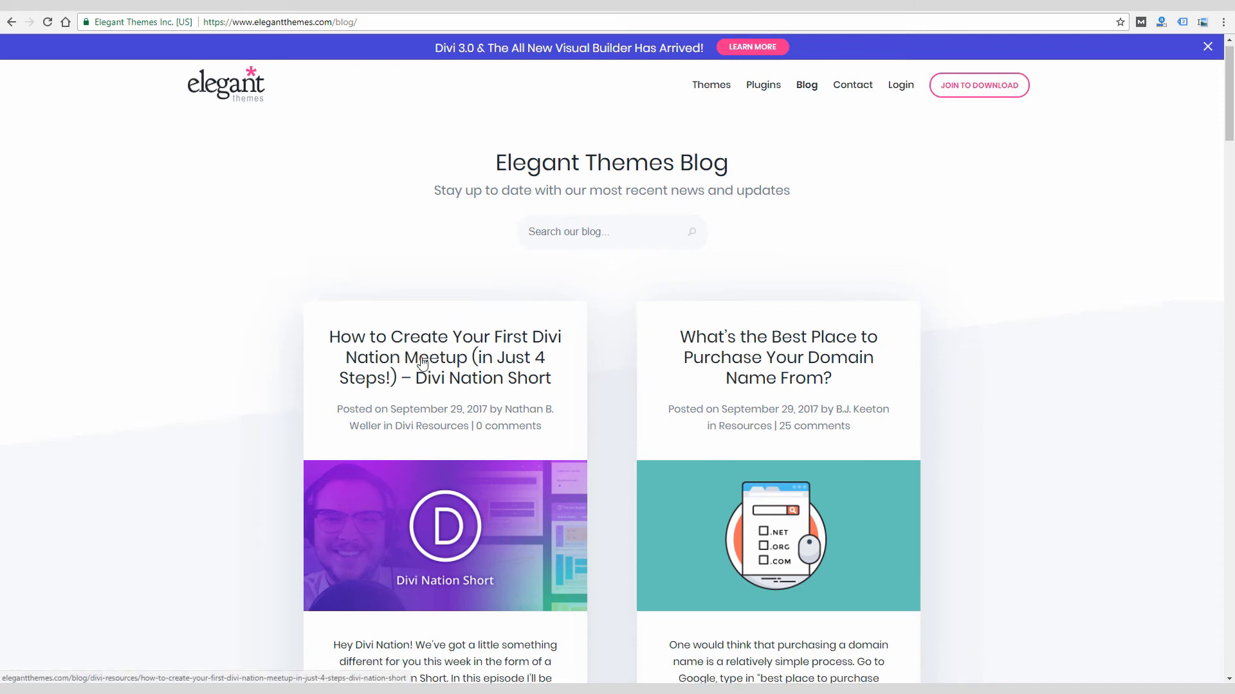
{"action": "scroll", "coordinate": [418, 373], "scroll_direction": "down", "scroll_amount": 7}
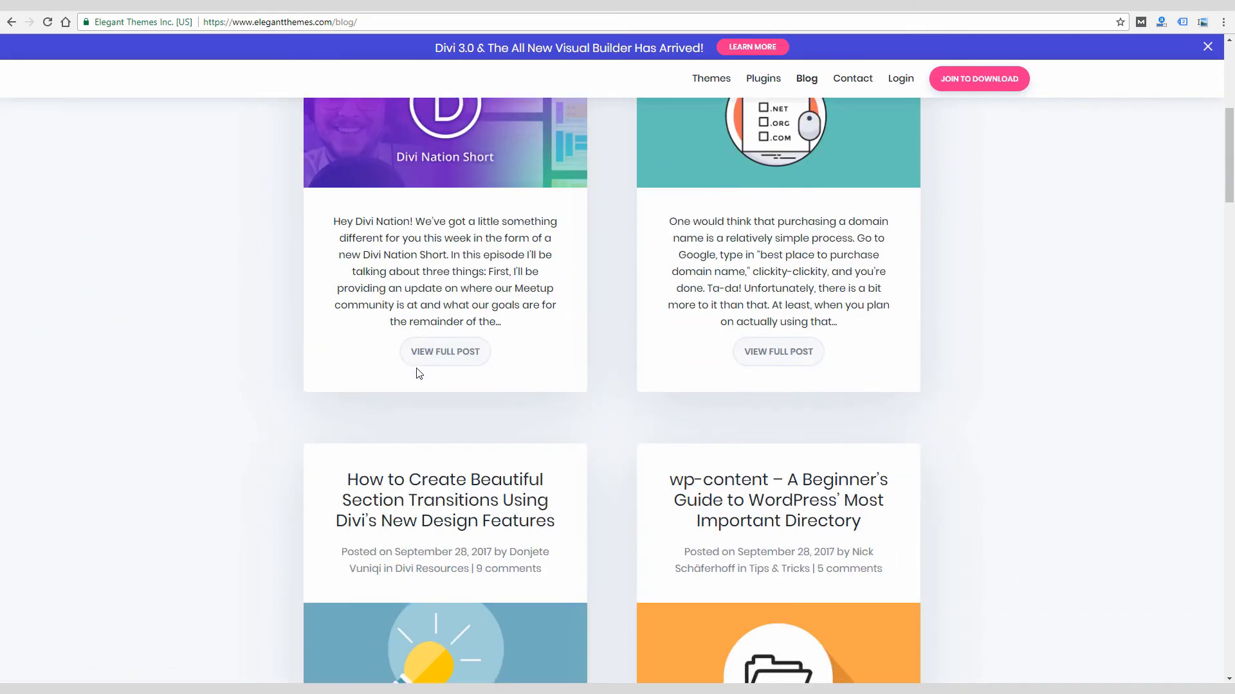
{"action": "scroll", "coordinate": [419, 375], "scroll_direction": "up", "scroll_amount": 5}
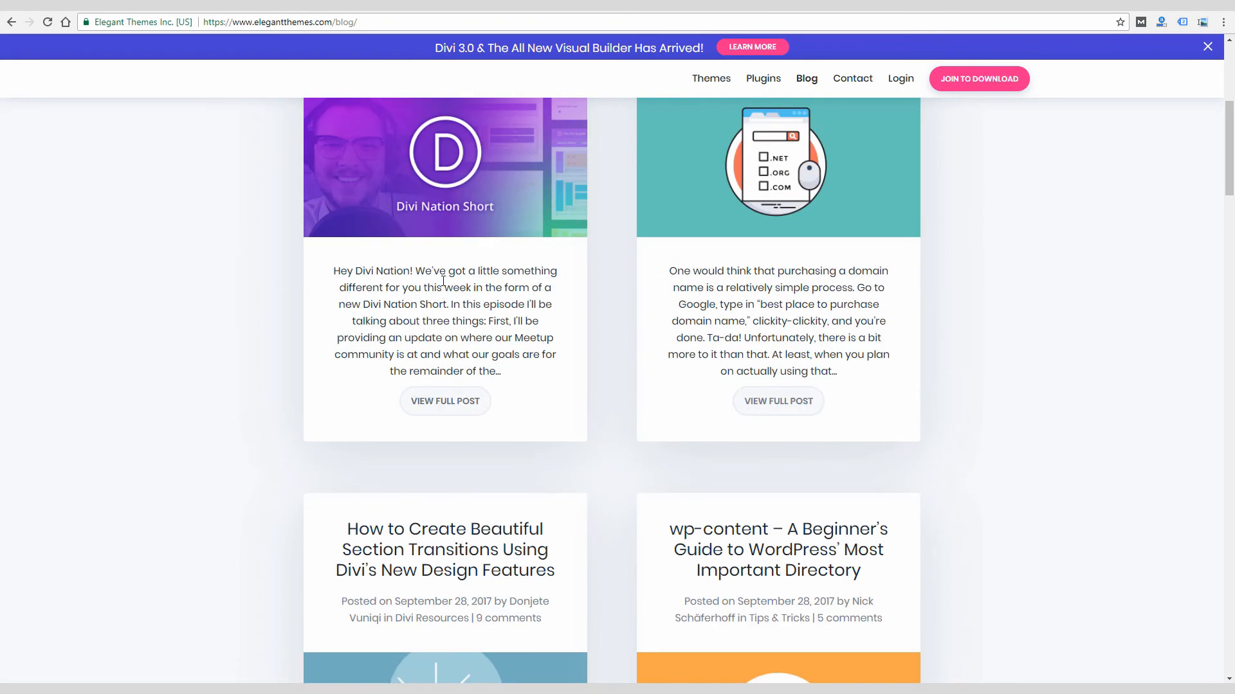
{"action": "scroll", "coordinate": [443, 279], "scroll_direction": "up", "scroll_amount": 2}
{"action": "scroll", "coordinate": [449, 225], "scroll_direction": "up", "scroll_amount": 2}
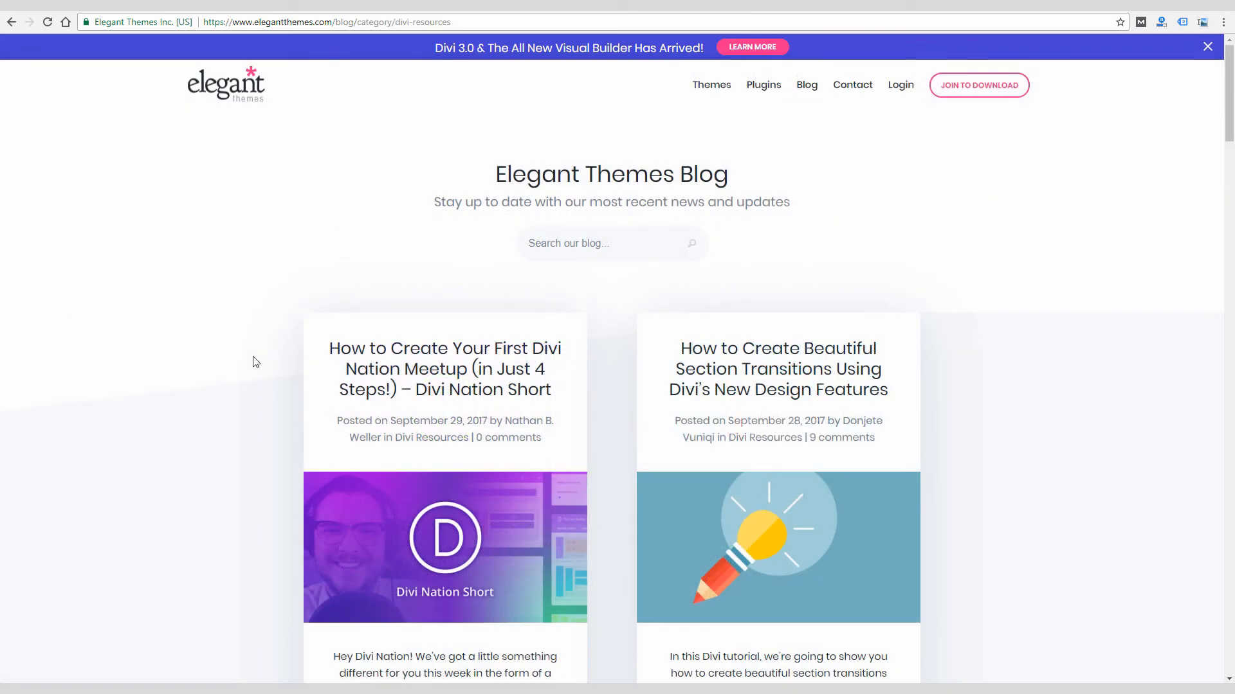
Step: Examine the tutorials, plugin highlights and podcast posts in the Divi Resources category, from the newest to the end of the first page and back
{"action": "scroll", "coordinate": [267, 364], "scroll_direction": "down", "scroll_amount": 7}
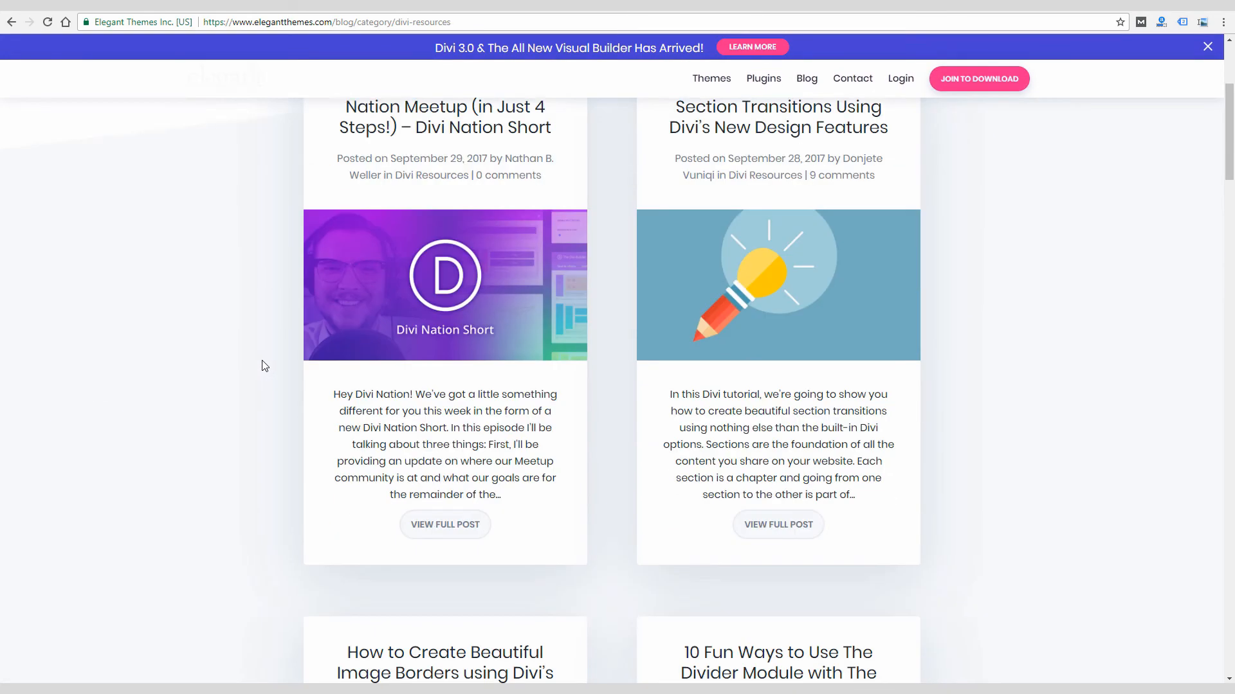
{"action": "scroll", "coordinate": [265, 366], "scroll_direction": "down", "scroll_amount": 4}
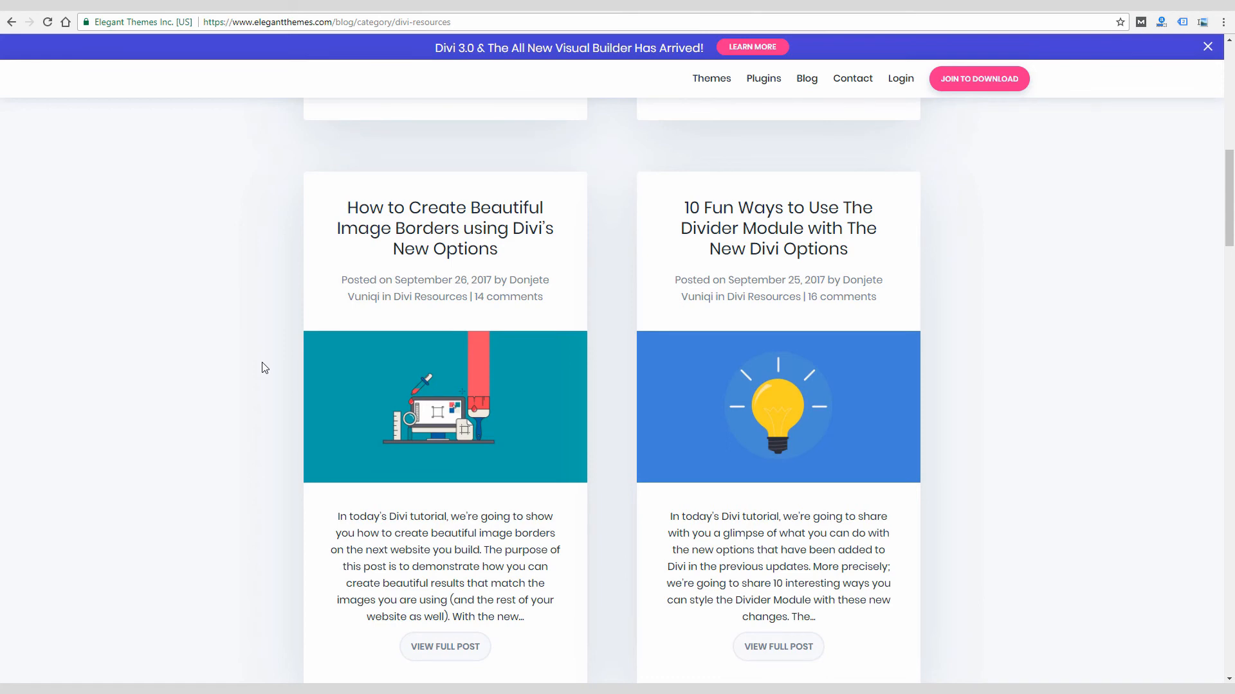
{"action": "scroll", "coordinate": [216, 360], "scroll_direction": "down", "scroll_amount": 6}
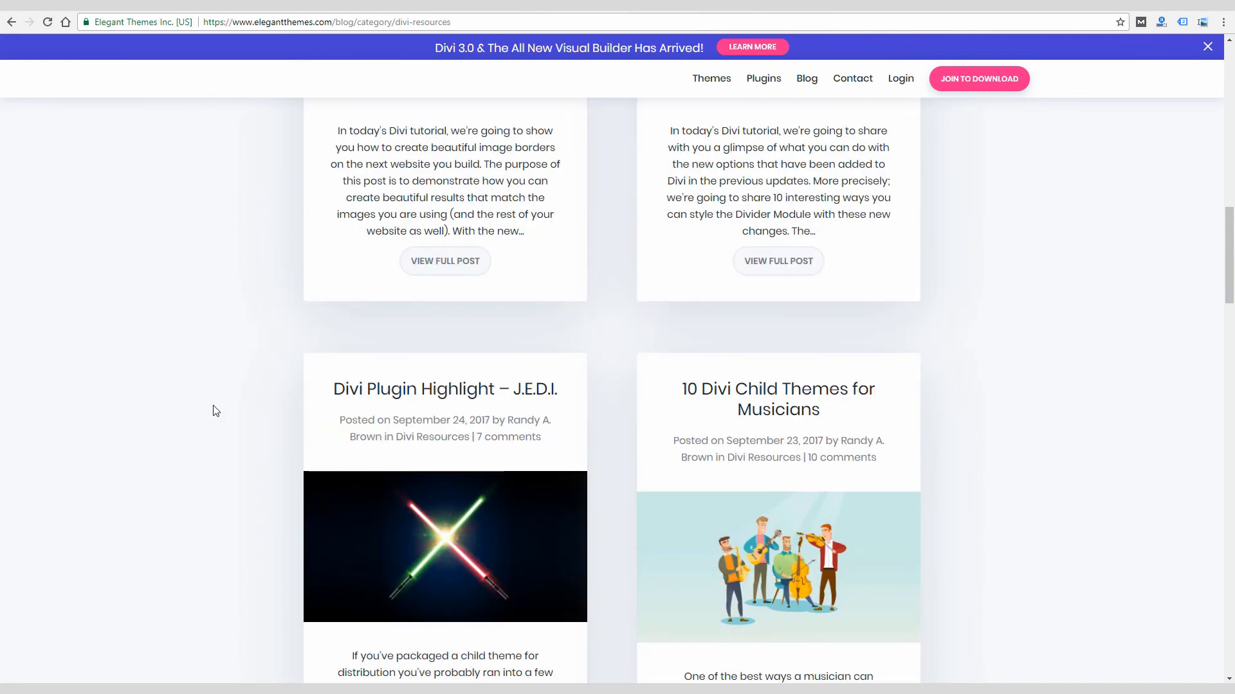
{"action": "scroll", "coordinate": [216, 412], "scroll_direction": "down", "scroll_amount": 3}
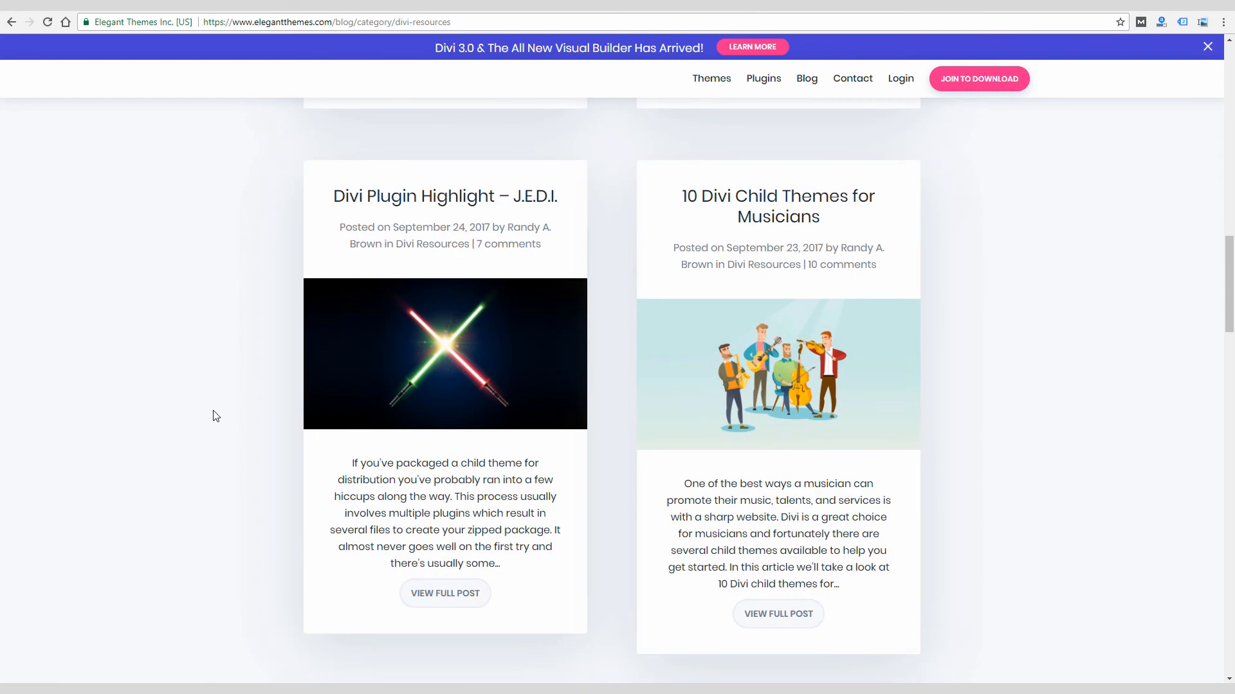
{"action": "scroll", "coordinate": [216, 416], "scroll_direction": "down", "scroll_amount": 7}
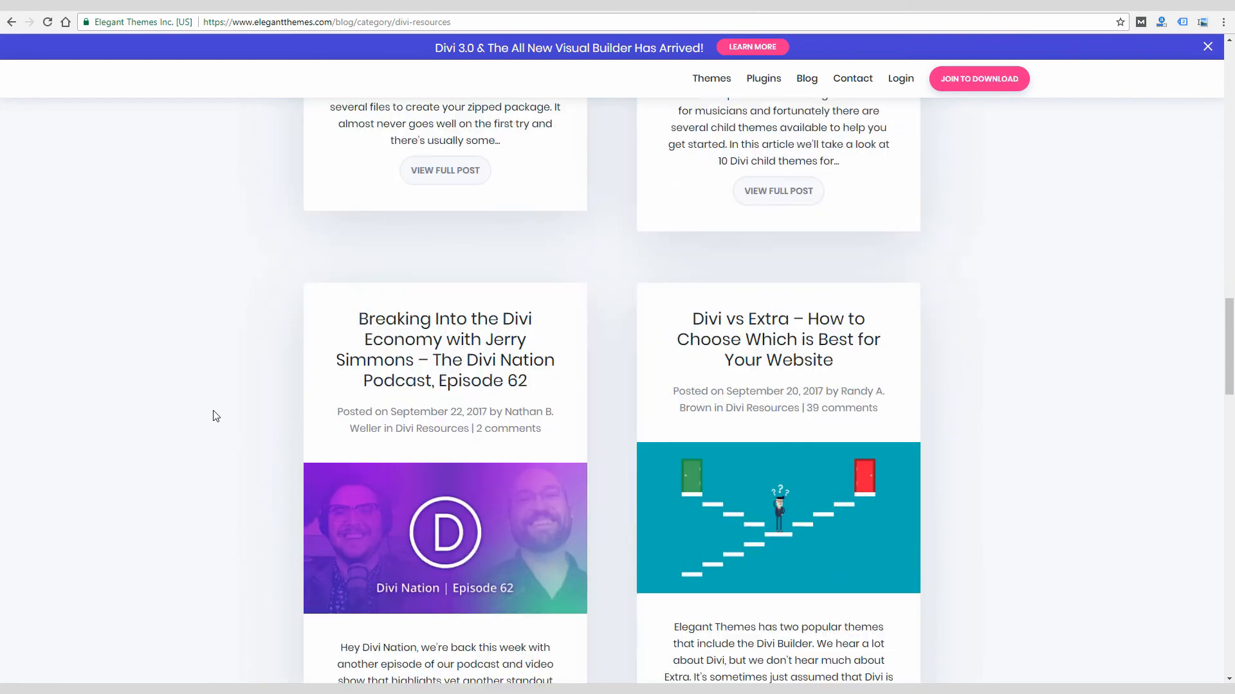
{"action": "scroll", "coordinate": [216, 416], "scroll_direction": "down", "scroll_amount": 1}
{"action": "scroll", "coordinate": [216, 416], "scroll_direction": "down", "scroll_amount": 14}
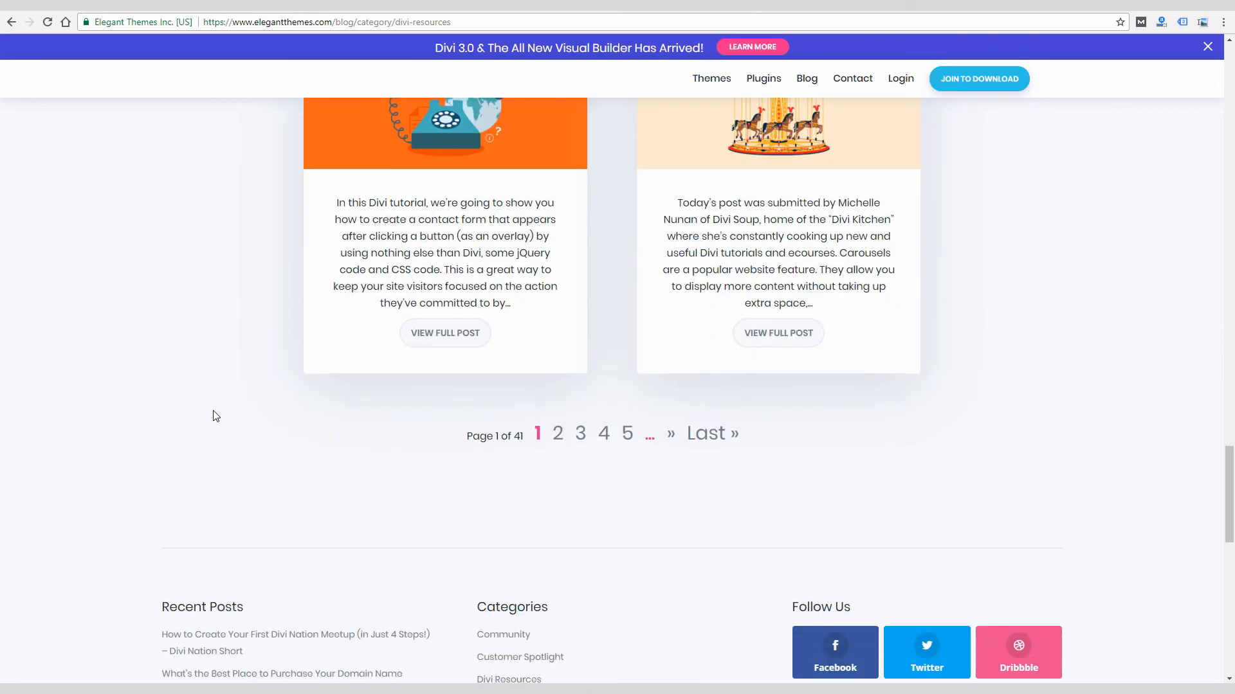
{"action": "scroll", "coordinate": [216, 416], "scroll_direction": "up", "scroll_amount": 4}
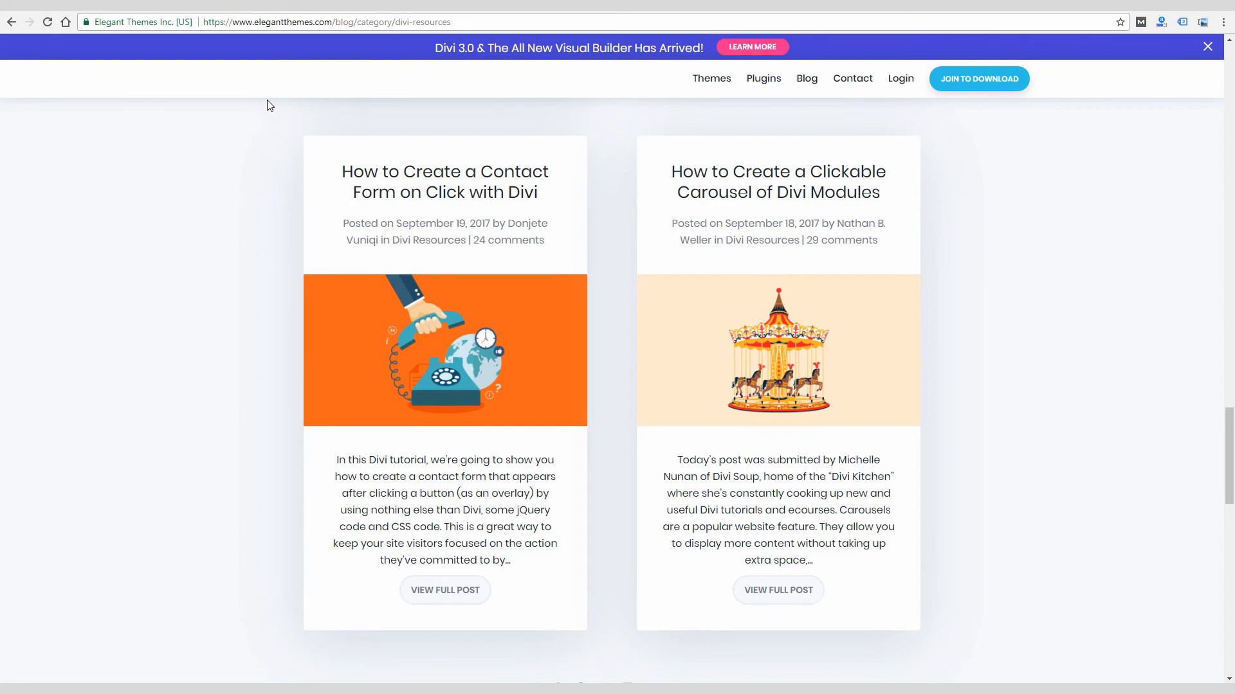
{"action": "scroll", "coordinate": [238, 283], "scroll_direction": "up", "scroll_amount": 5}
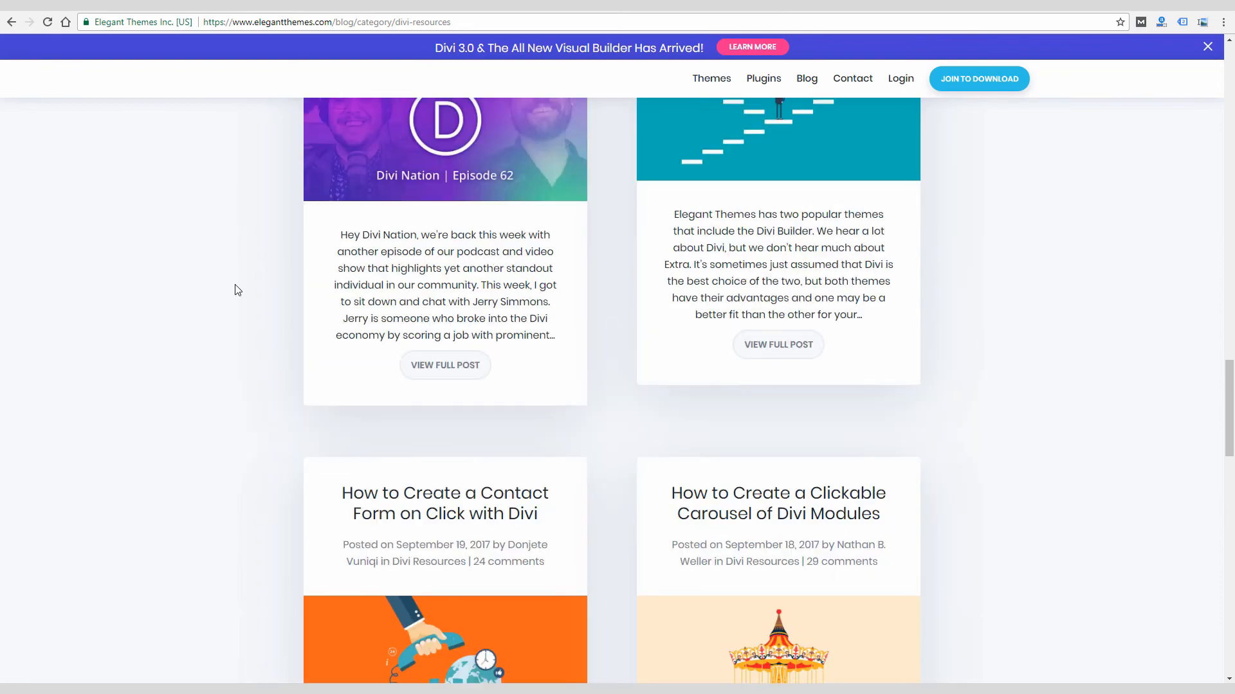
{"action": "scroll", "coordinate": [238, 290], "scroll_direction": "up", "scroll_amount": 10}
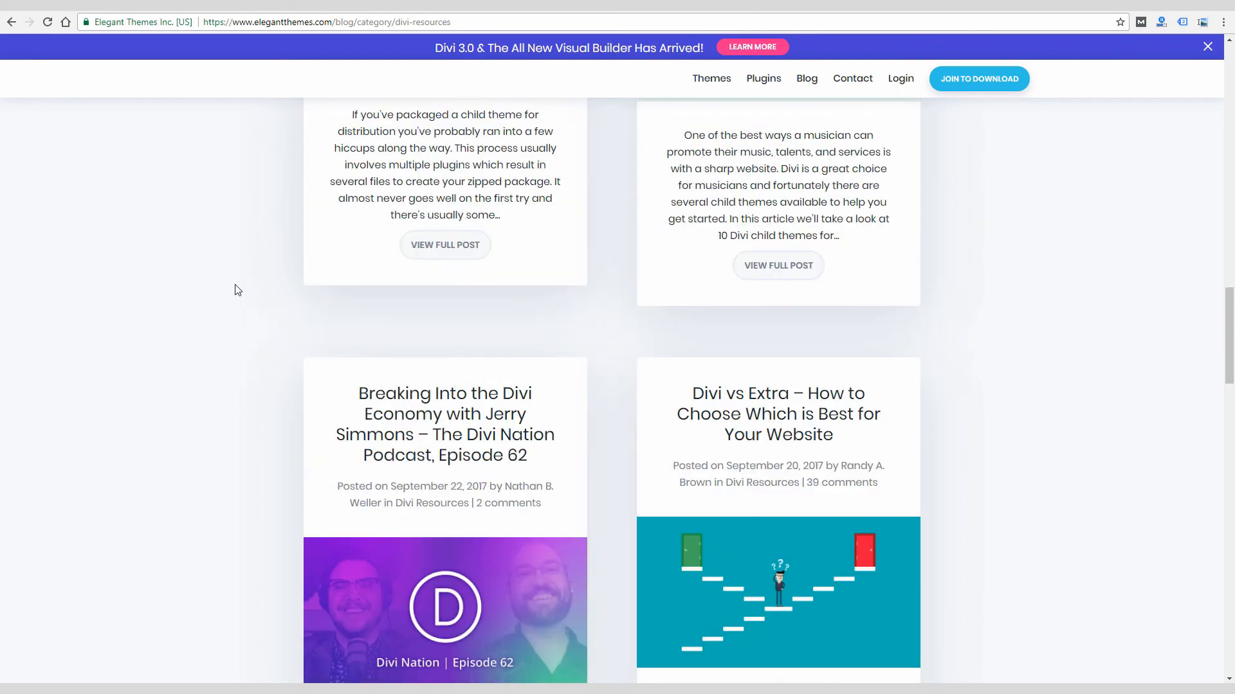
{"action": "scroll", "coordinate": [238, 292], "scroll_direction": "up", "scroll_amount": 15}
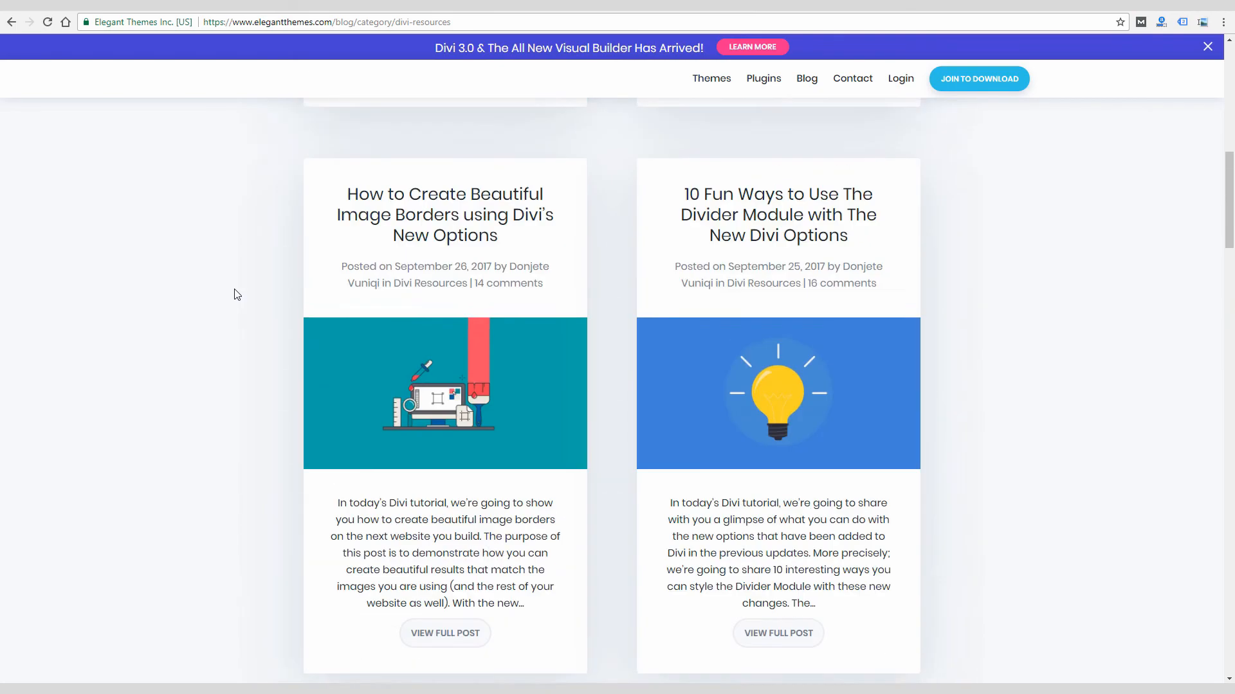
{"action": "scroll", "coordinate": [237, 294], "scroll_direction": "up", "scroll_amount": 5}
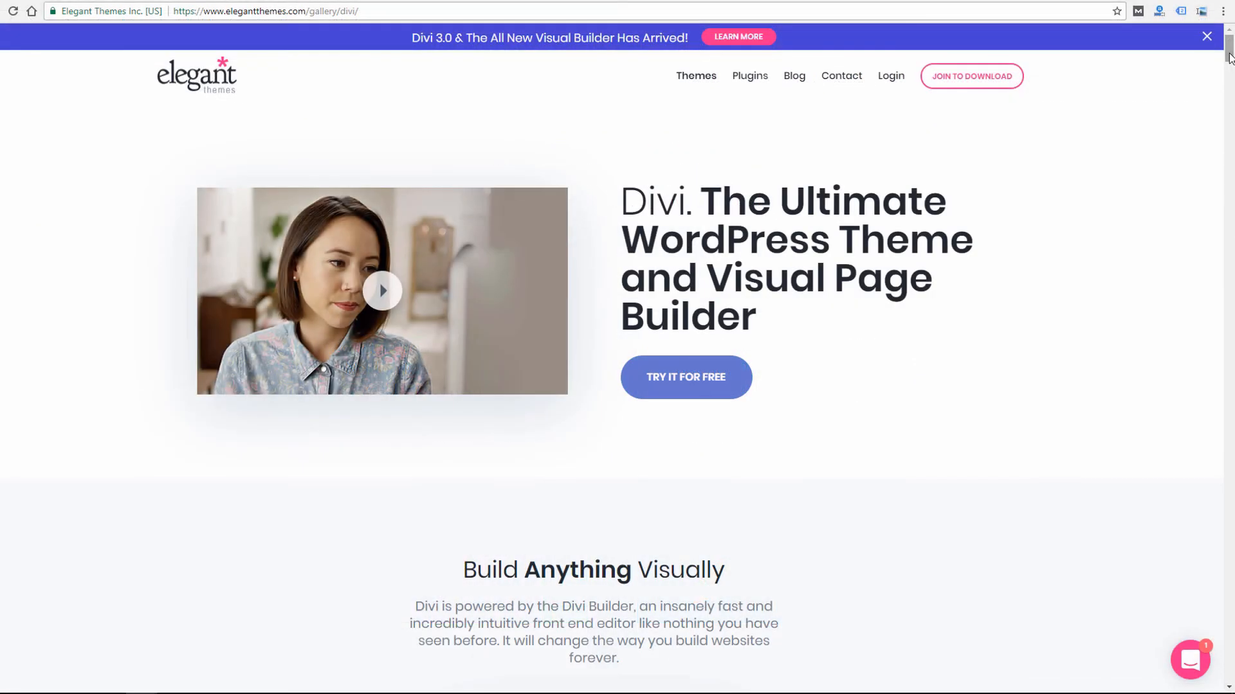
Step: Find the full demos on the Divi landing page, open the agency layout's demo and look through it
{"action": "scroll", "coordinate": [1229, 64], "scroll_direction": "down", "scroll_amount": 1}
{"action": "left_click_drag", "start_coordinate": [1229, 65], "coordinate": [1233, 236]}
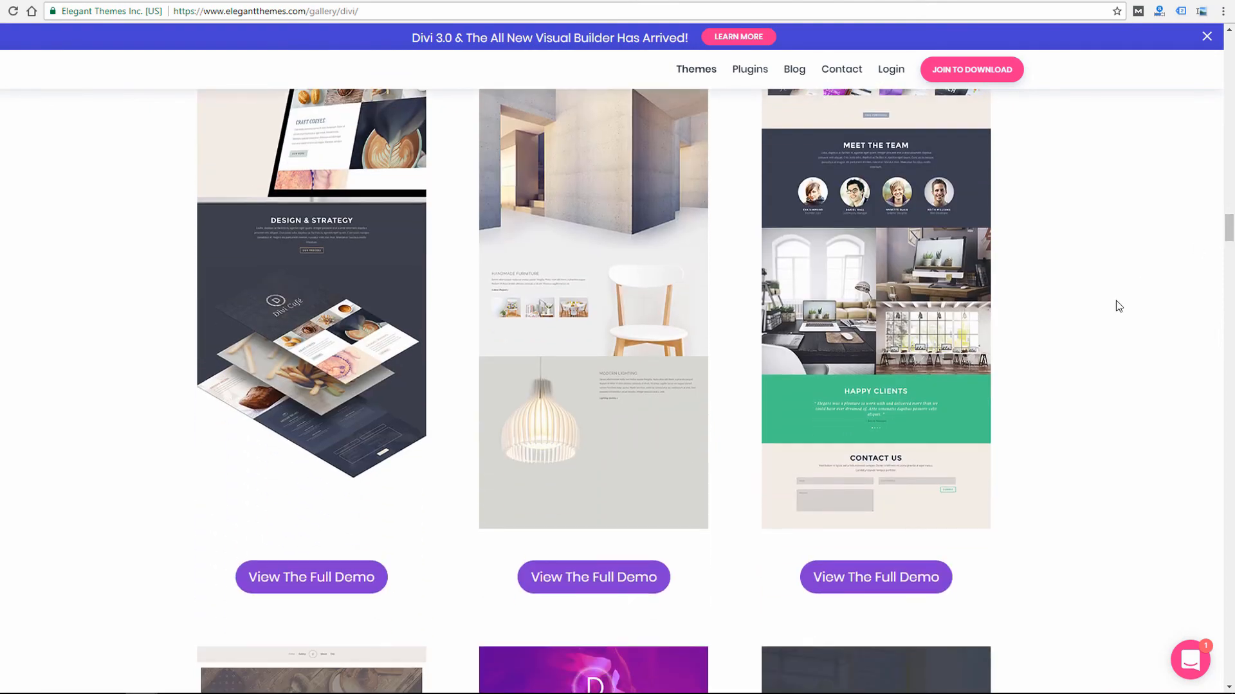
{"action": "left_click", "coordinate": [860, 579]}
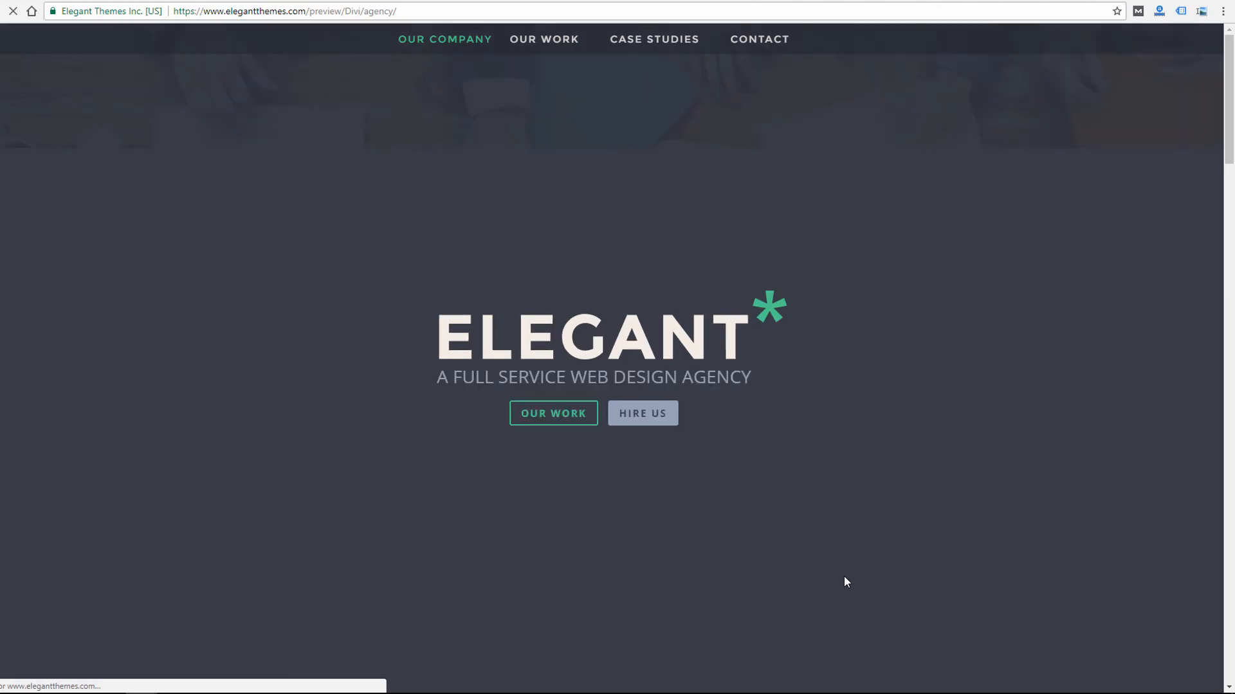
{"action": "left_click_drag", "start_coordinate": [1229, 68], "coordinate": [1231, 287]}
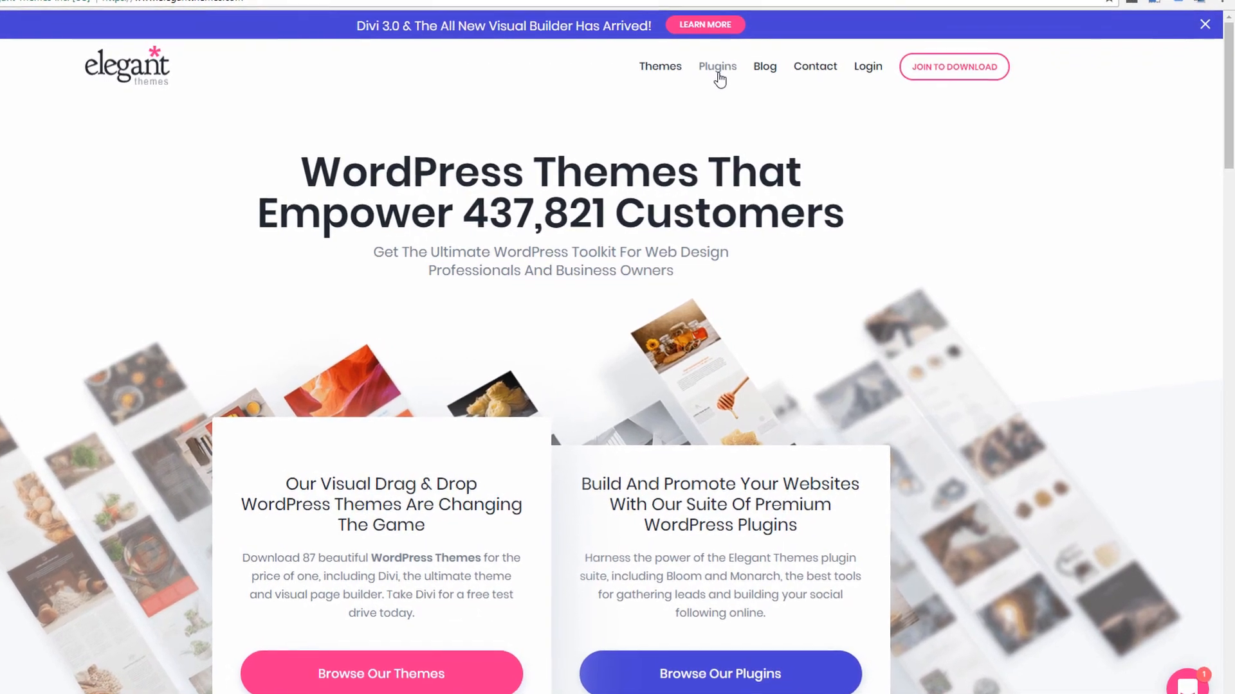
Step: Open the Elegant Themes membership pricing and view the explanations of the Yearly Access plan's plugin access, premium support and website usage
{"action": "left_click", "coordinate": [929, 65]}
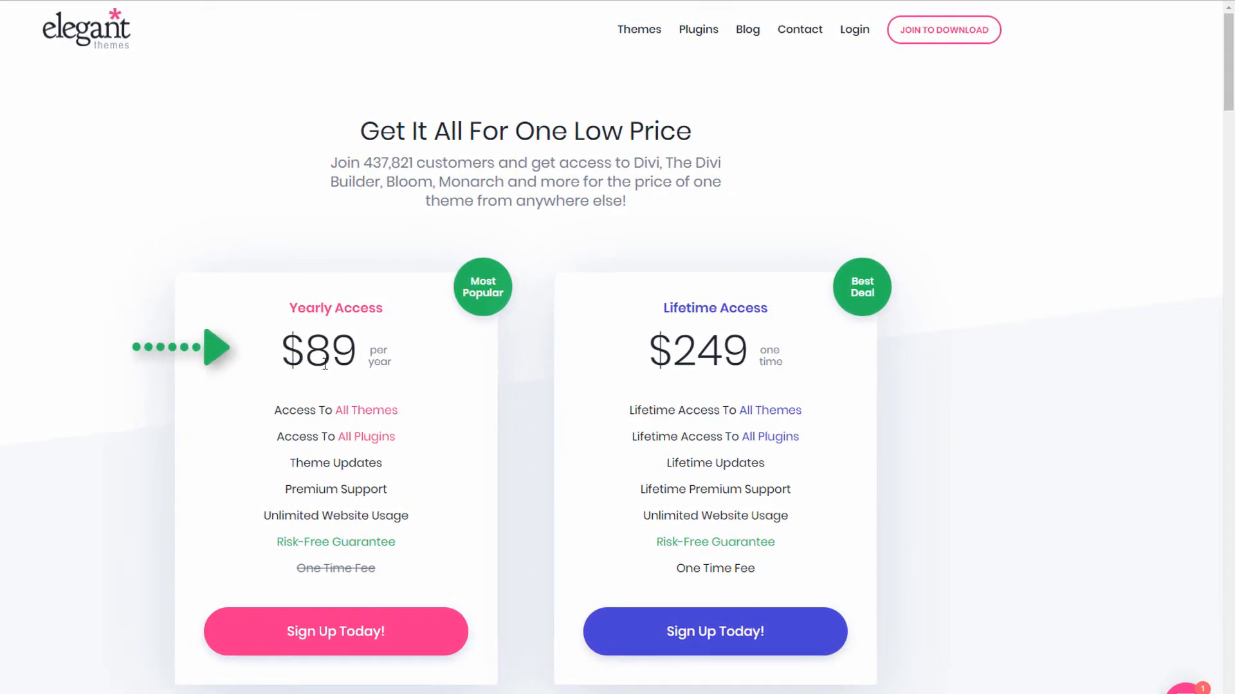
{"action": "mouse_move", "coordinate": [345, 440]}
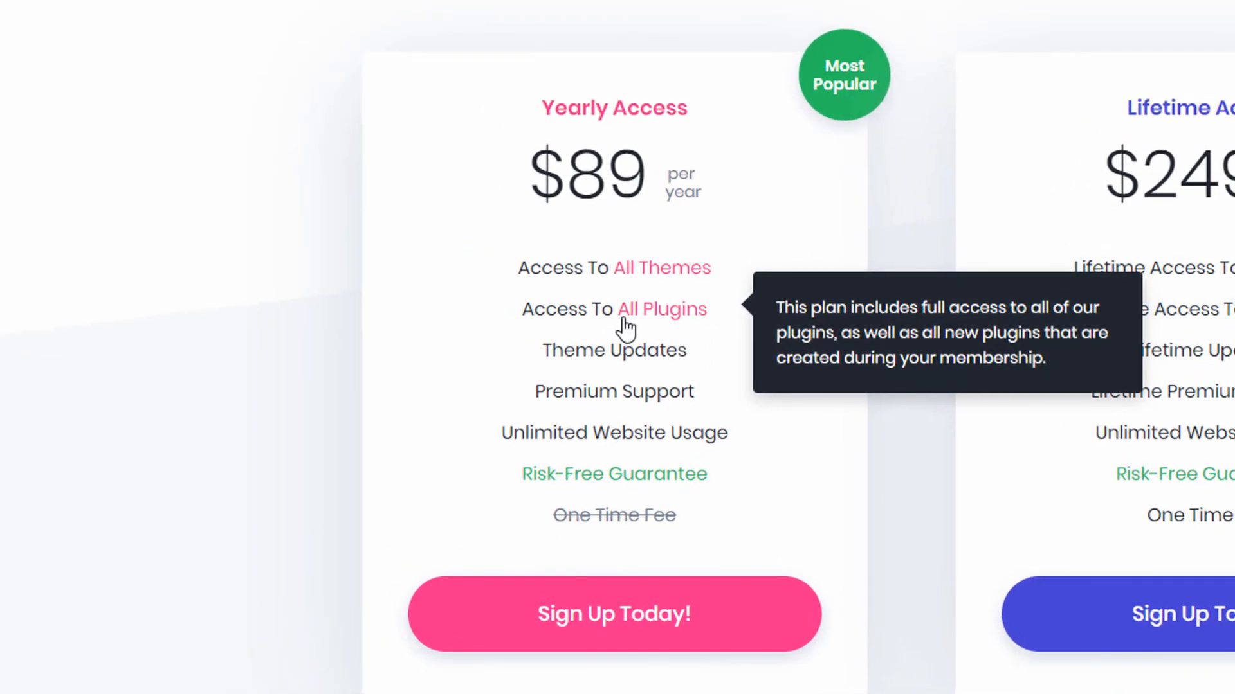
{"action": "mouse_move", "coordinate": [630, 405]}
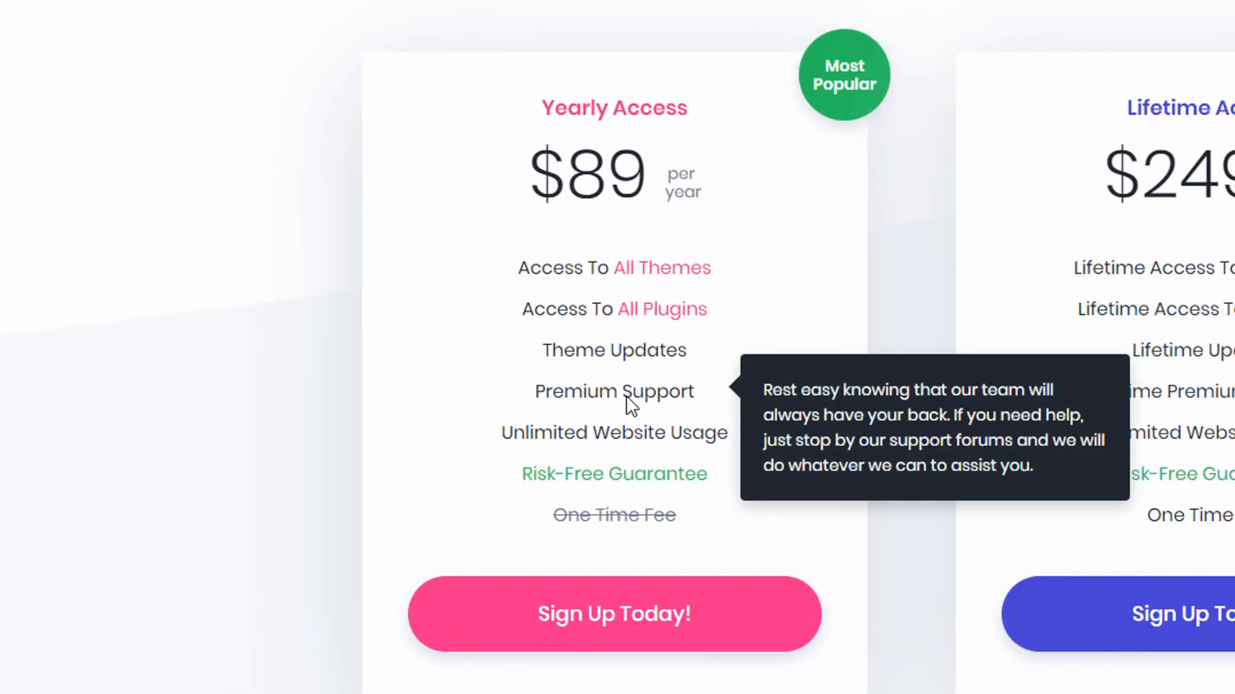
{"action": "mouse_move", "coordinate": [536, 441]}
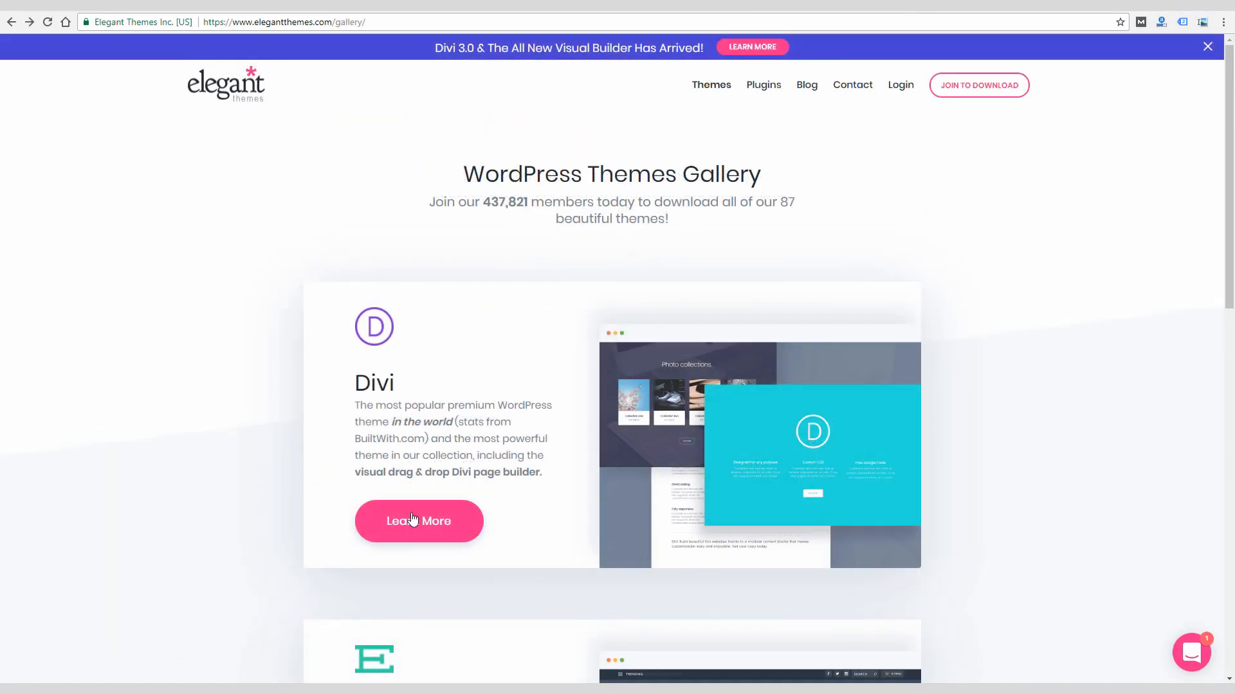
Step: Compare Divi and Extra in the WordPress Themes Gallery, open the Divi theme's page and start its introduction video
{"action": "scroll", "coordinate": [234, 538], "scroll_direction": "down", "scroll_amount": 5}
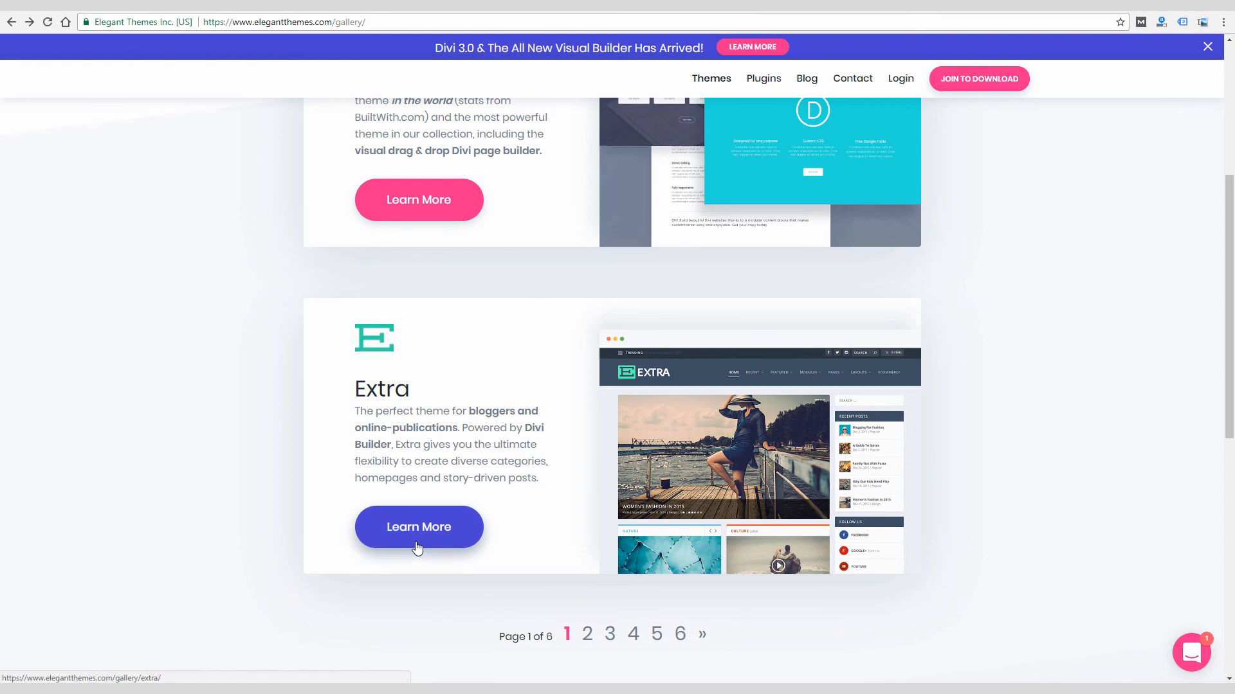
{"action": "scroll", "coordinate": [414, 543], "scroll_direction": "up", "scroll_amount": 1}
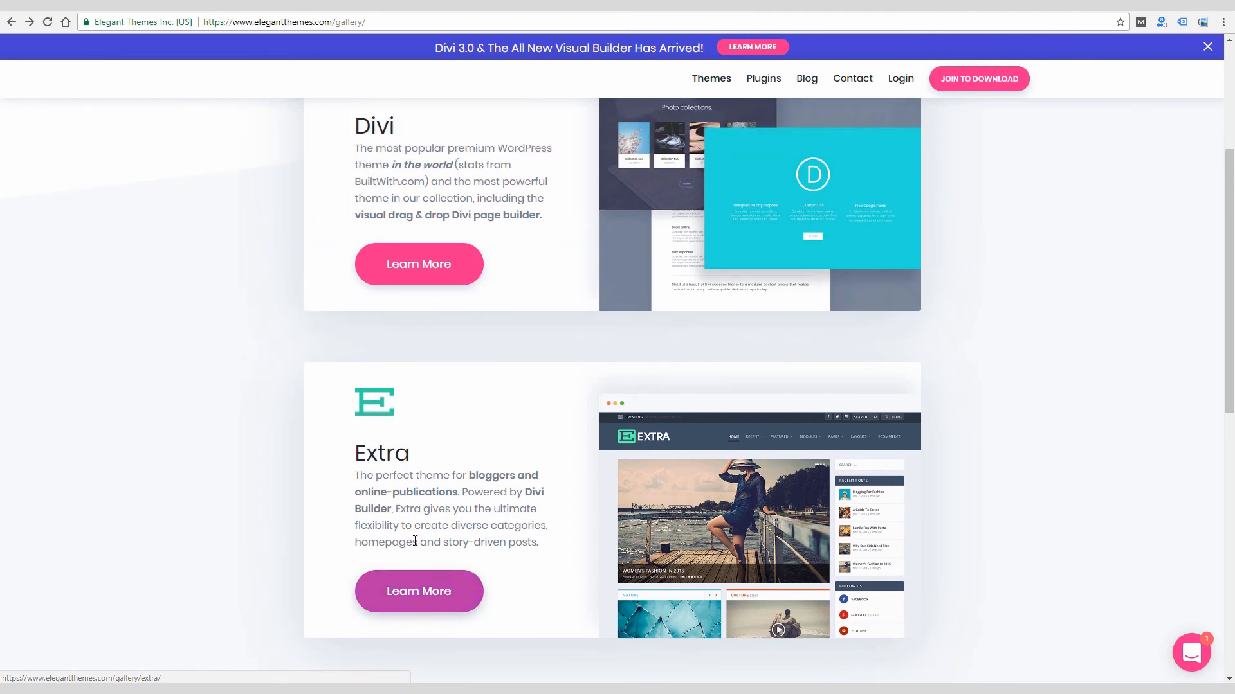
{"action": "scroll", "coordinate": [415, 540], "scroll_direction": "up", "scroll_amount": 2}
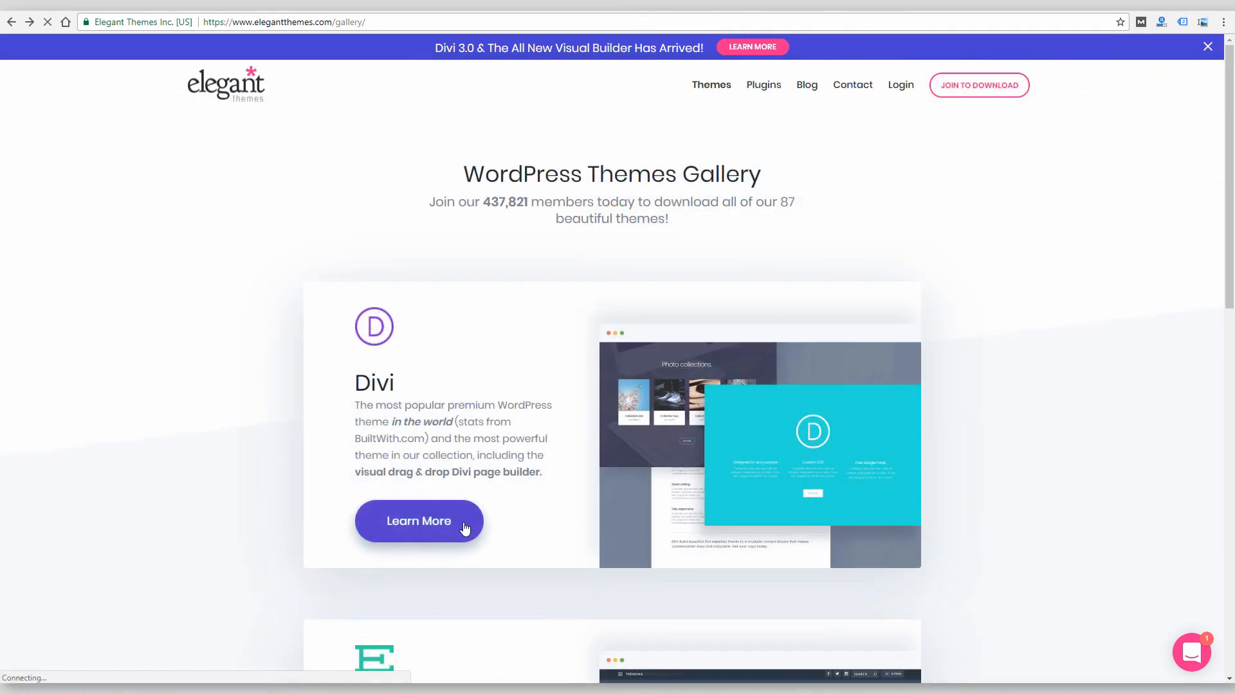
{"action": "left_click", "coordinate": [468, 526]}
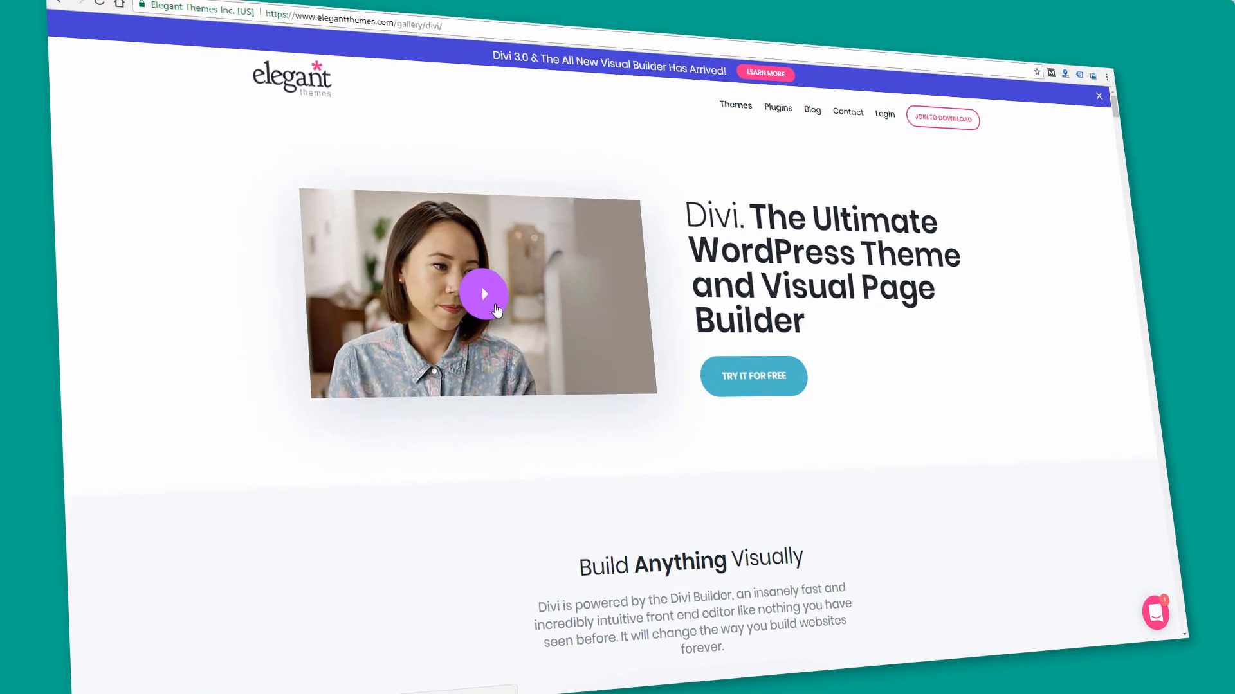
{"action": "left_click", "coordinate": [415, 300]}
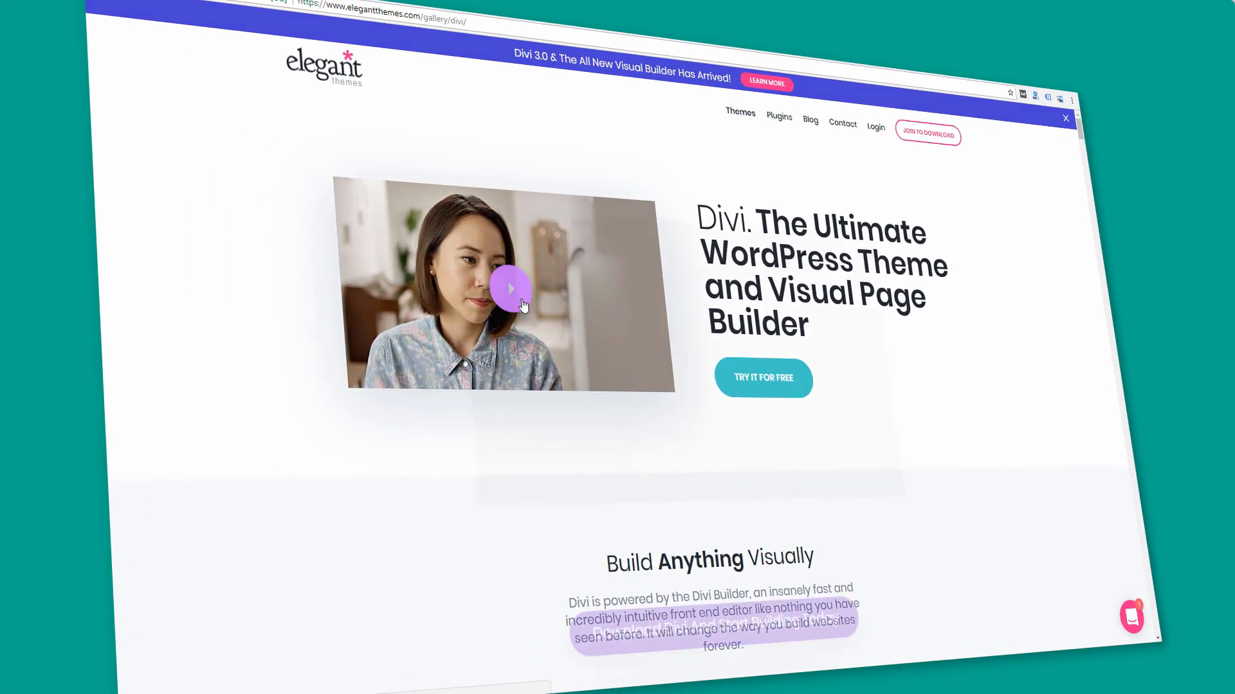
Step: Skip ahead in the Divi introduction video to preview it and close the video
{"action": "left_click", "coordinate": [621, 493]}
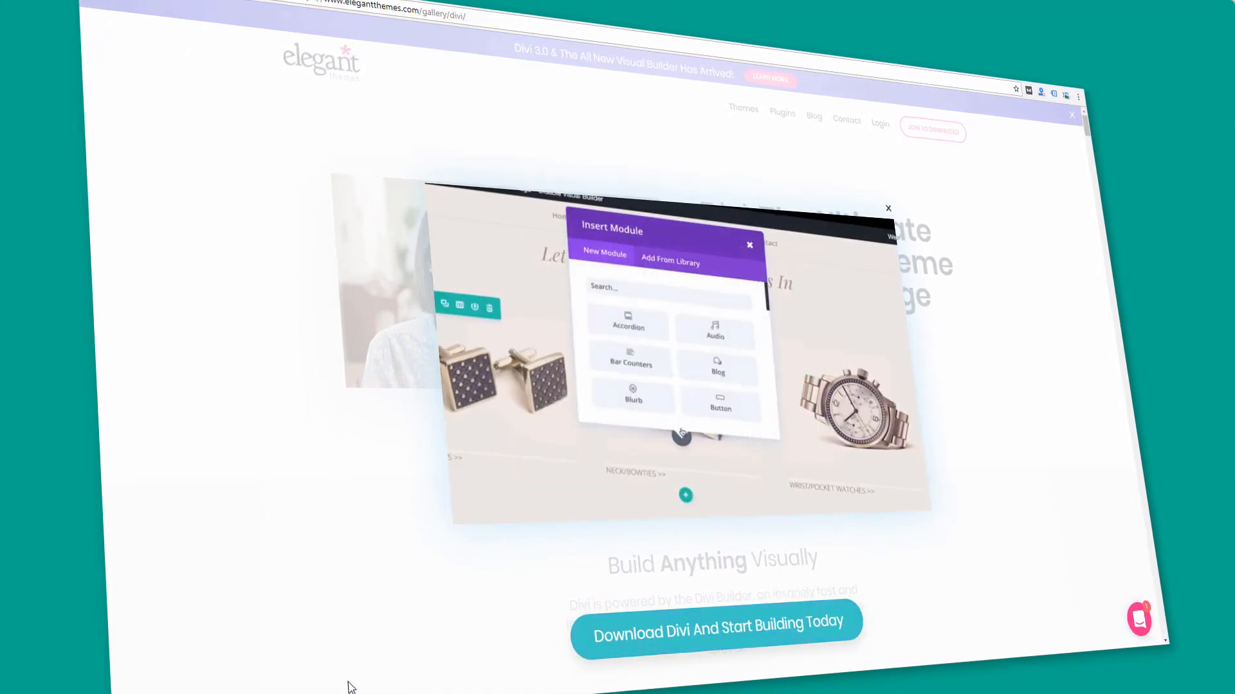
{"action": "left_click", "coordinate": [1088, 156]}
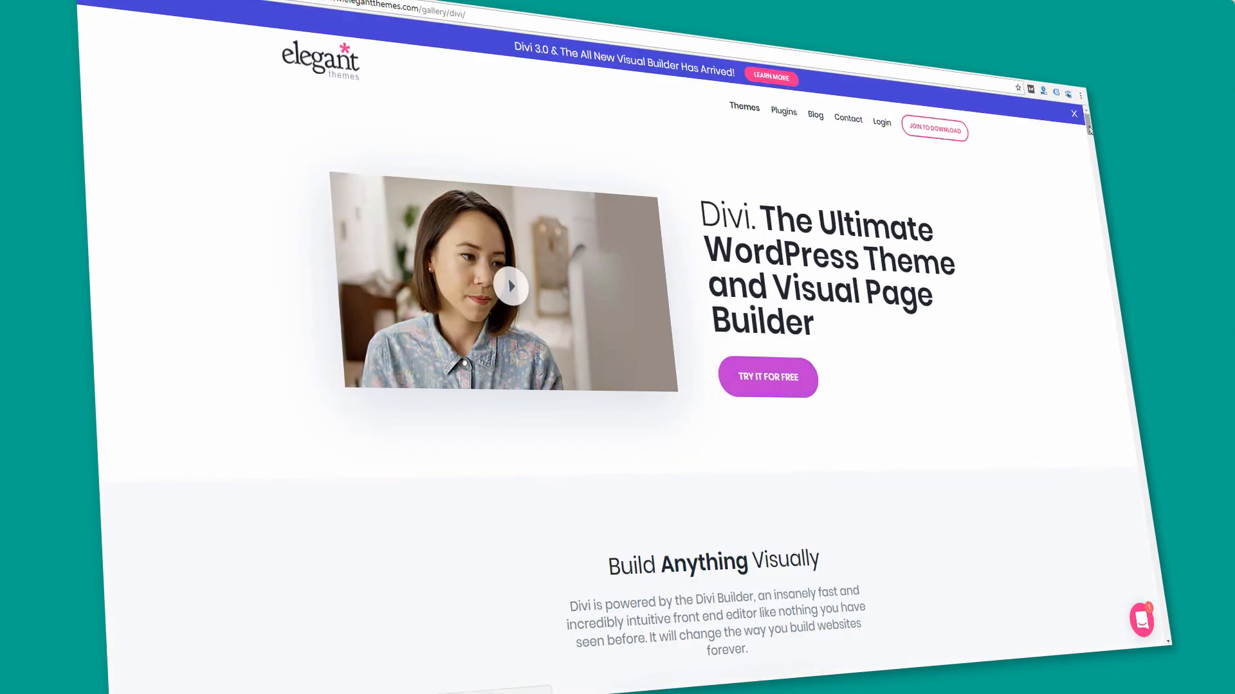
Step: Preview the In-line Editing and Responsive Editing feature videos on the Divi page, skipping ahead through each
{"action": "left_click_drag", "start_coordinate": [1090, 132], "coordinate": [1096, 154]}
{"action": "left_click_drag", "start_coordinate": [1097, 160], "coordinate": [1103, 172]}
{"action": "left_click", "coordinate": [421, 153]}
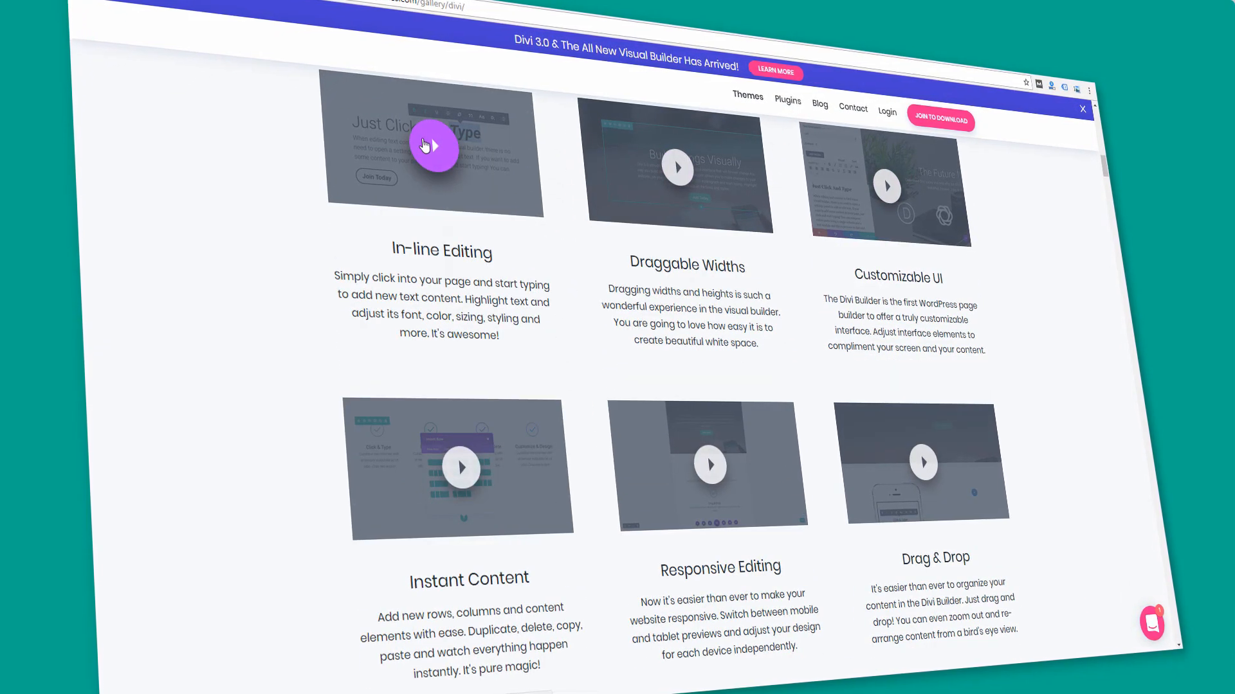
{"action": "left_click", "coordinate": [556, 499]}
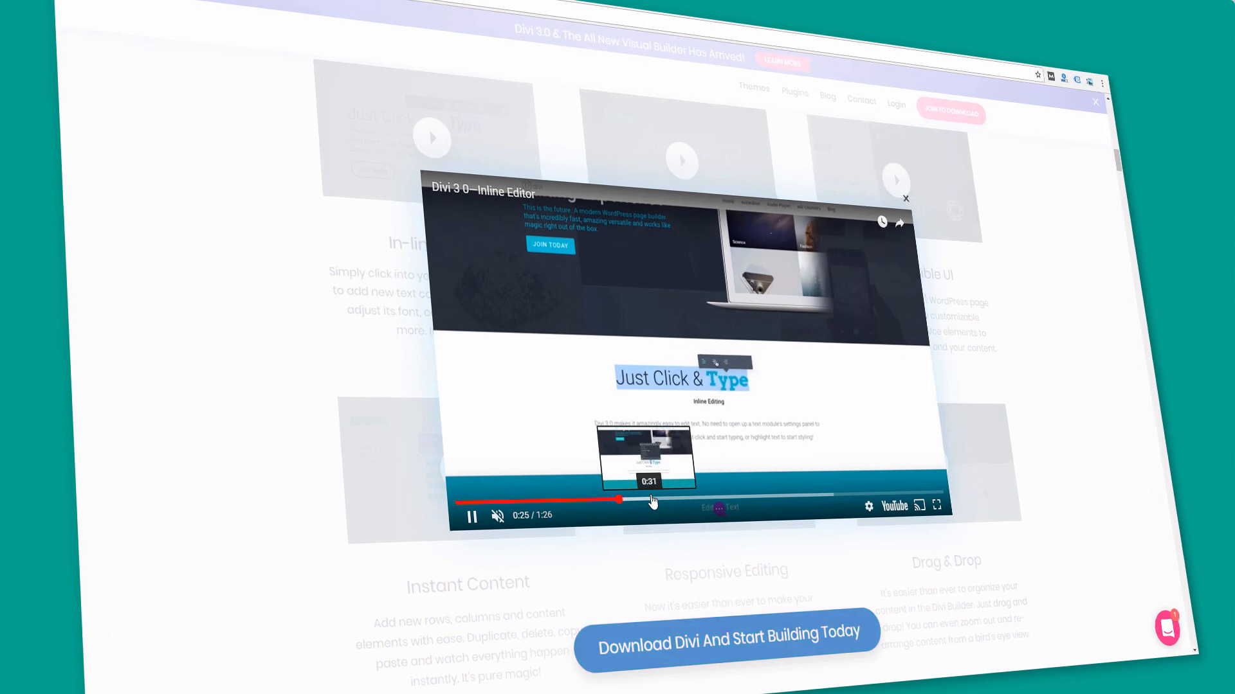
{"action": "left_click", "coordinate": [652, 501]}
{"action": "left_click", "coordinate": [737, 501]}
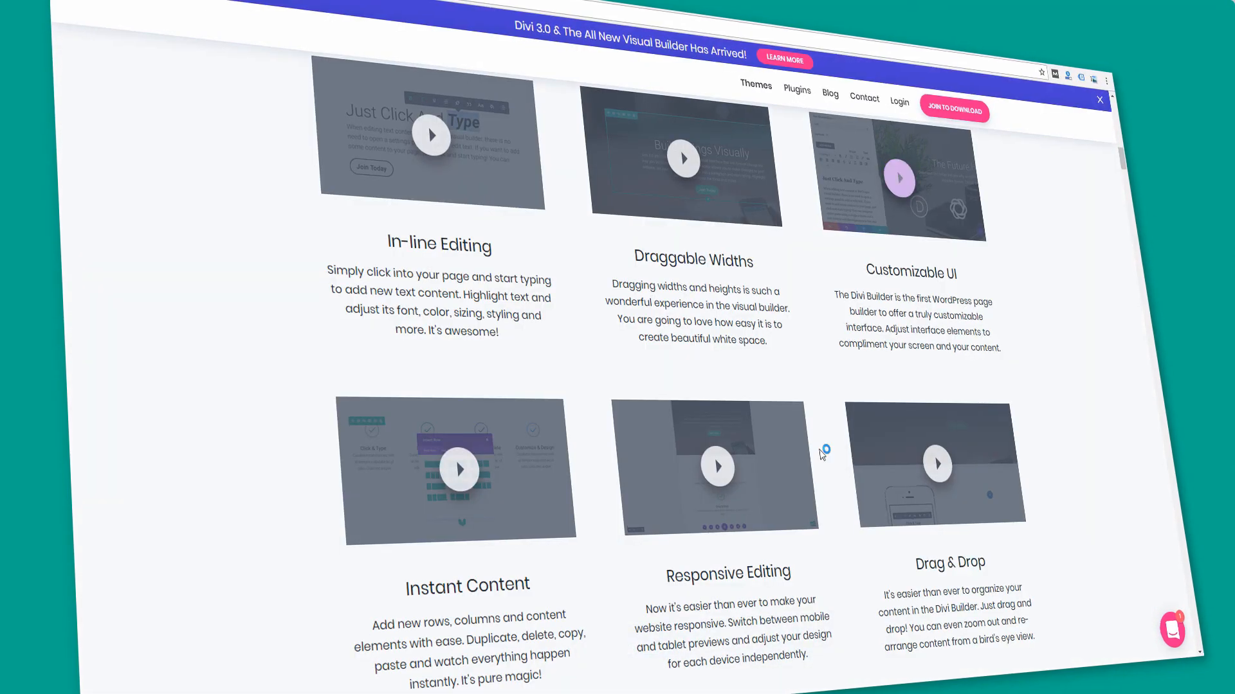
{"action": "left_click", "coordinate": [730, 476]}
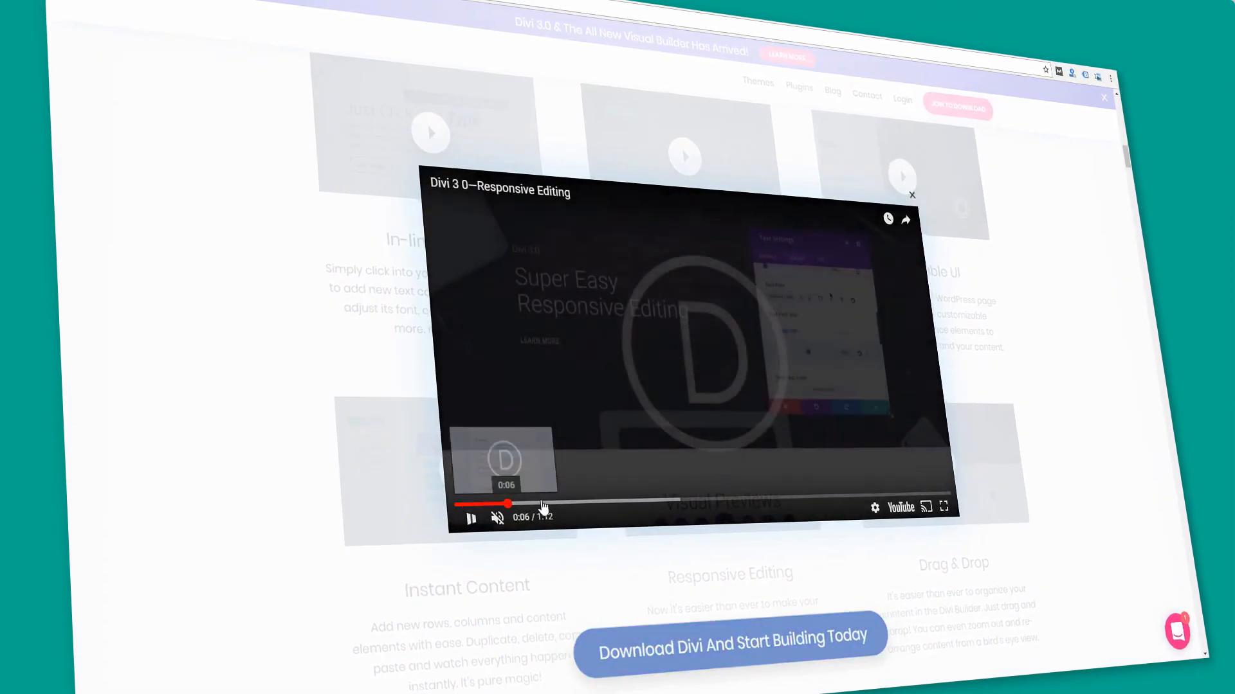
{"action": "left_click", "coordinate": [565, 504]}
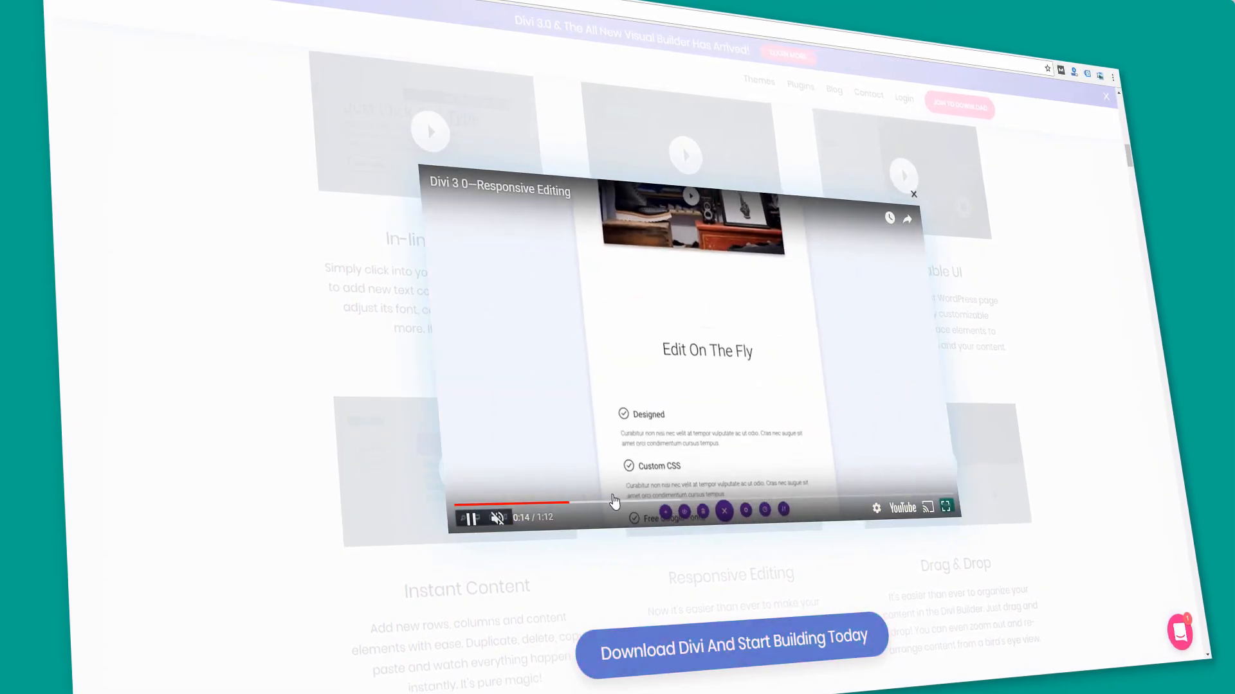
Step: Find the layout previews on the Divi page, open the Interior layout's full demo and look through it
{"action": "left_click_drag", "start_coordinate": [1142, 257], "coordinate": [1143, 266]}
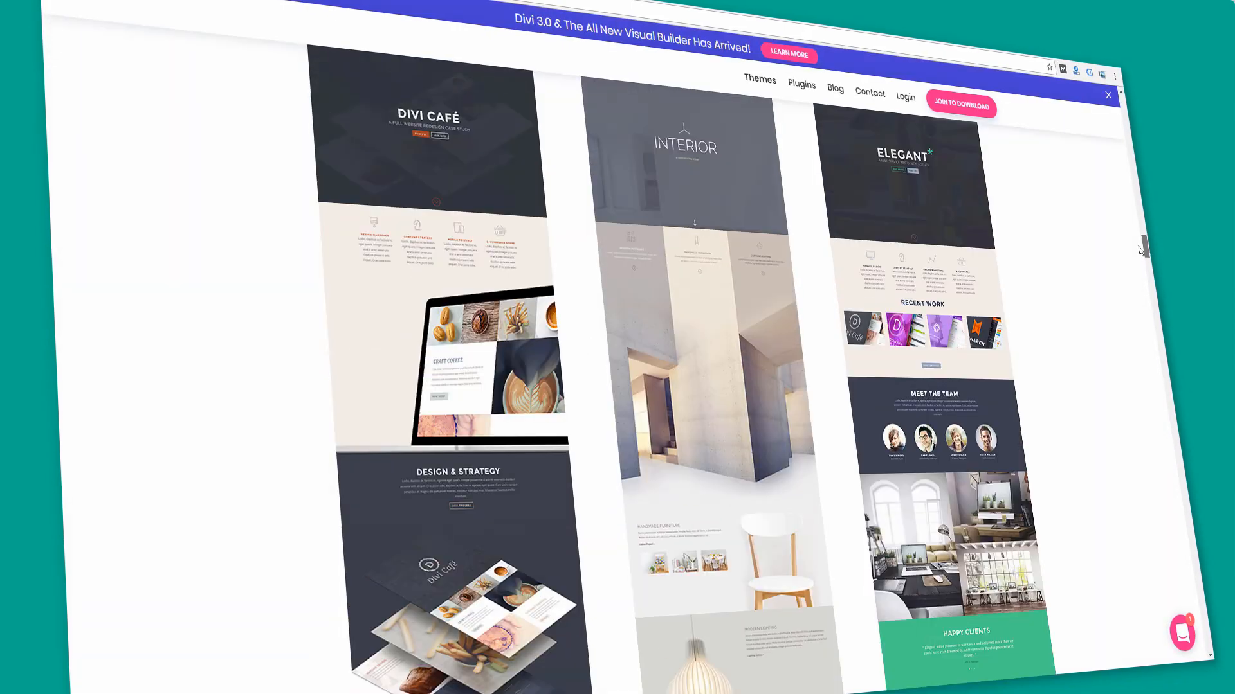
{"action": "scroll", "coordinate": [978, 303], "scroll_direction": "down", "scroll_amount": 4}
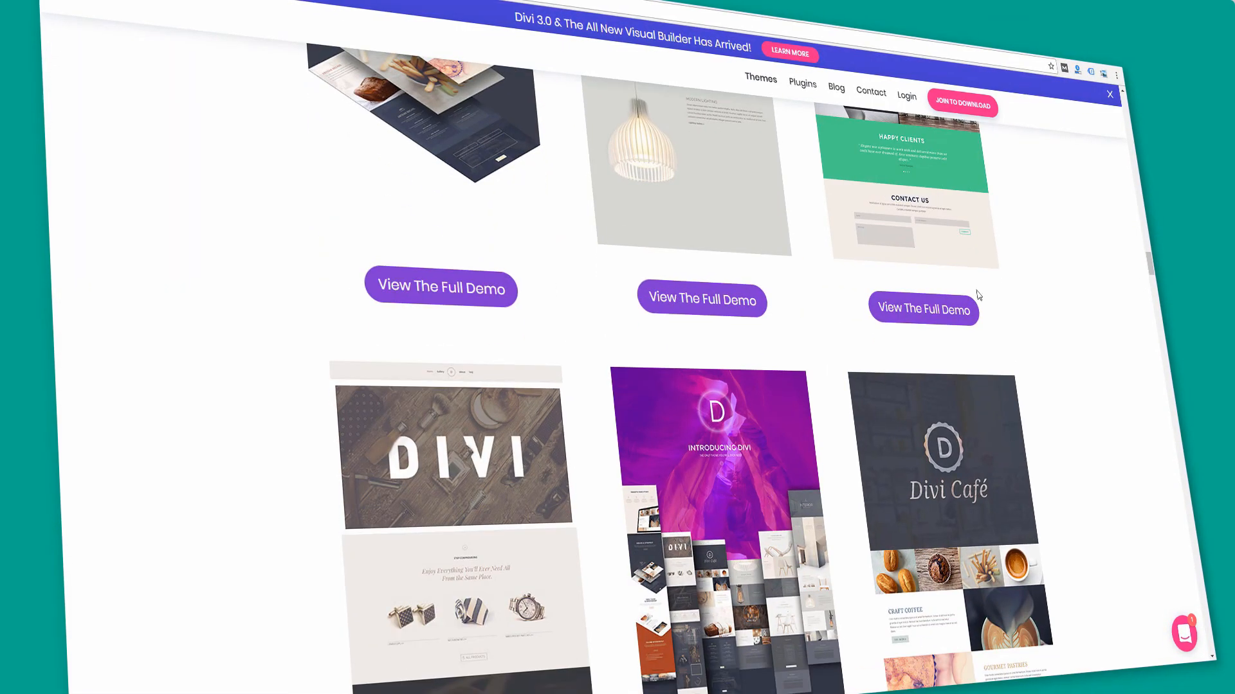
{"action": "left_click", "coordinate": [736, 307]}
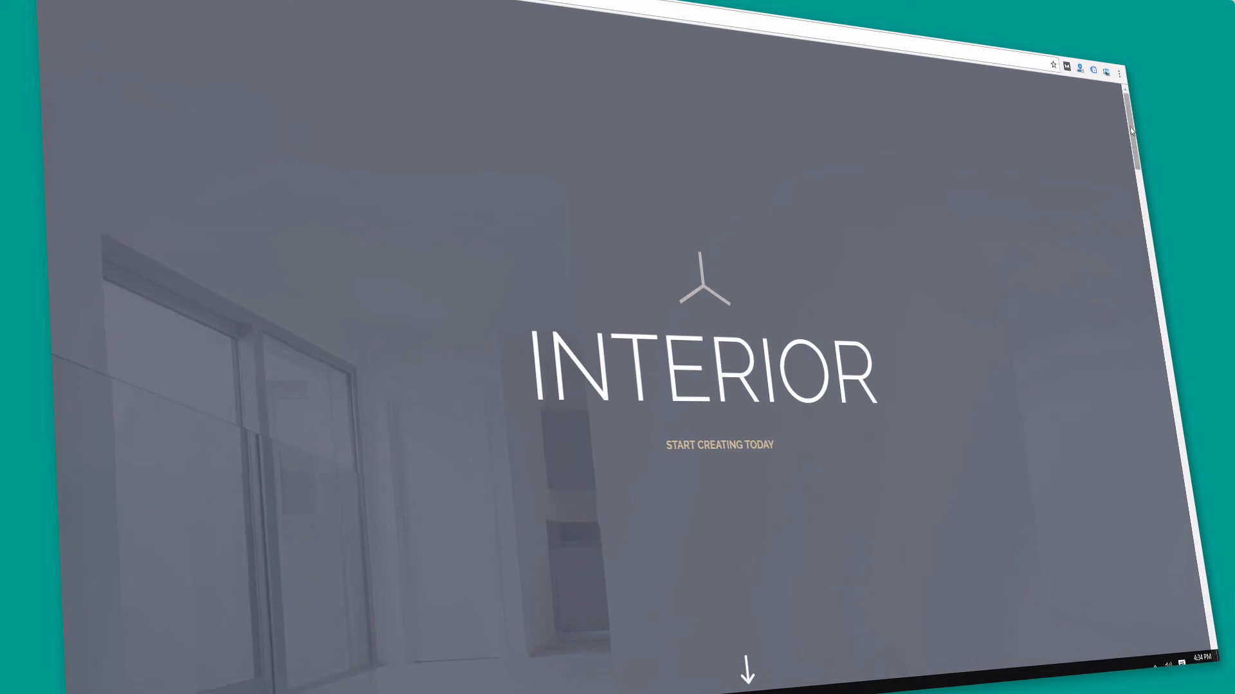
{"action": "left_click_drag", "start_coordinate": [1133, 131], "coordinate": [1152, 240]}
{"action": "left_click_drag", "start_coordinate": [1232, 210], "coordinate": [1232, 232]}
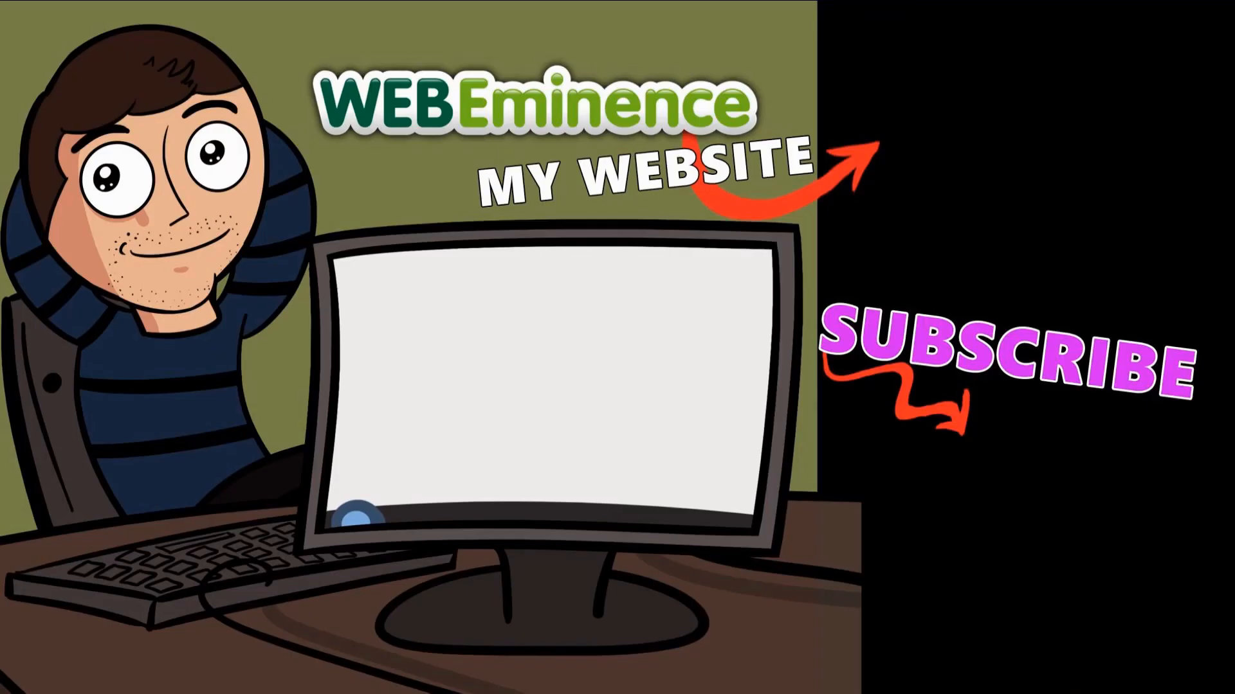